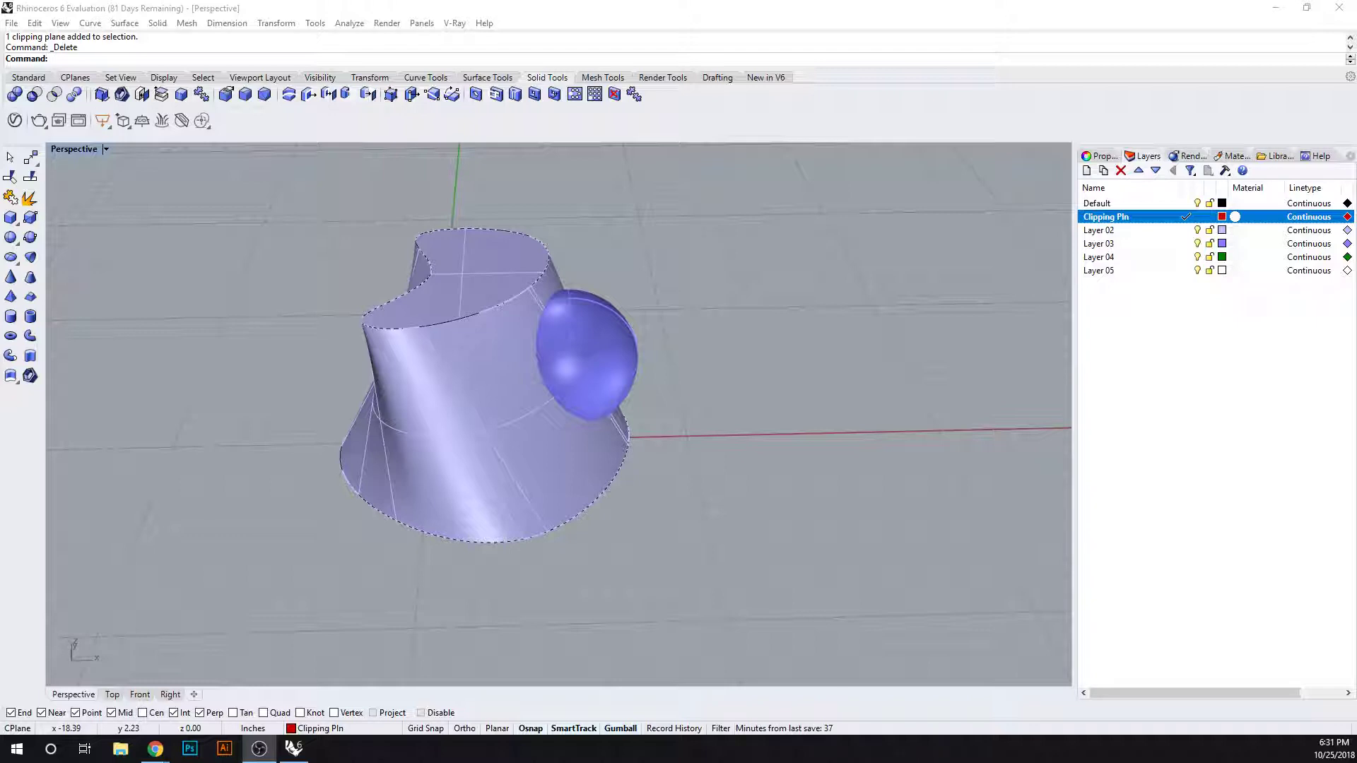
# Select the lofted body, then clear the selection and pan the model to the right
pyautogui.click(586, 363)
pyautogui.click(587, 363)
pyautogui.click(509, 295)
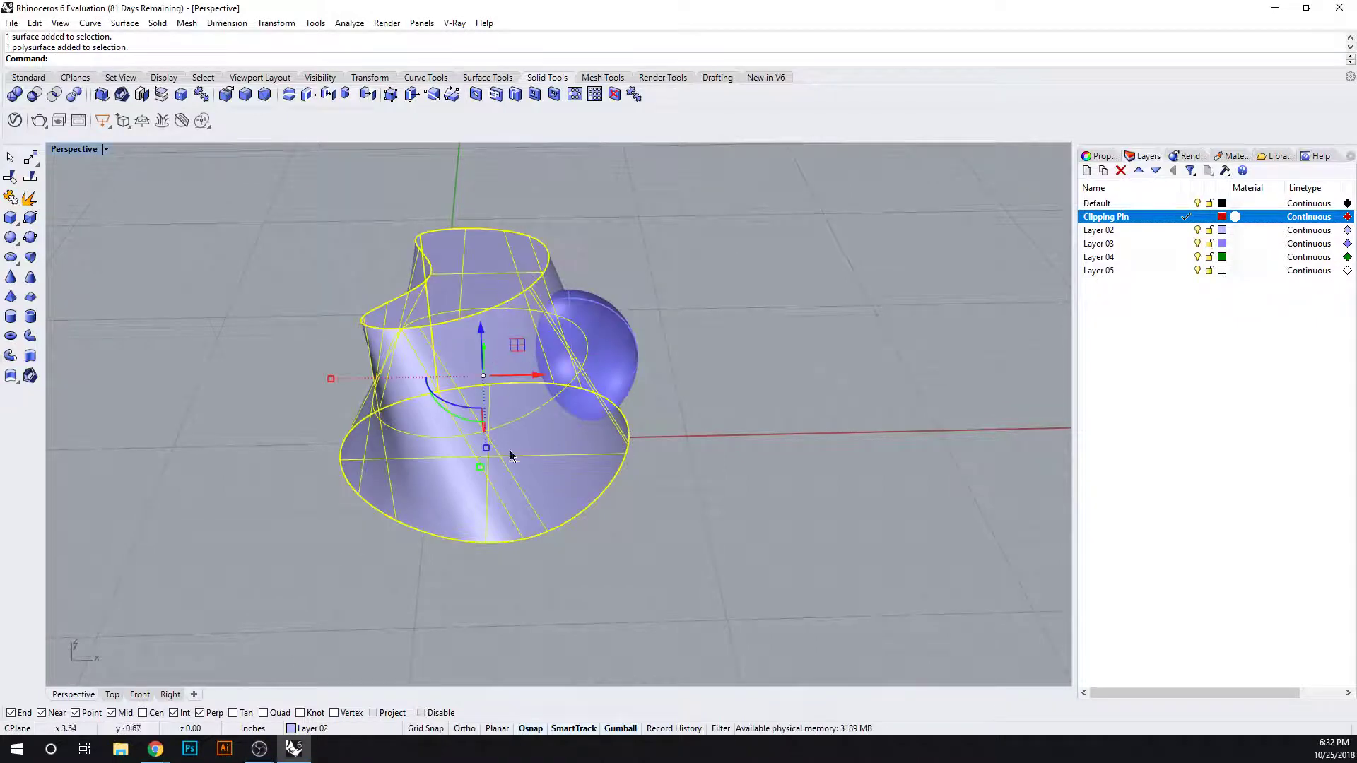
pyautogui.click(773, 420)
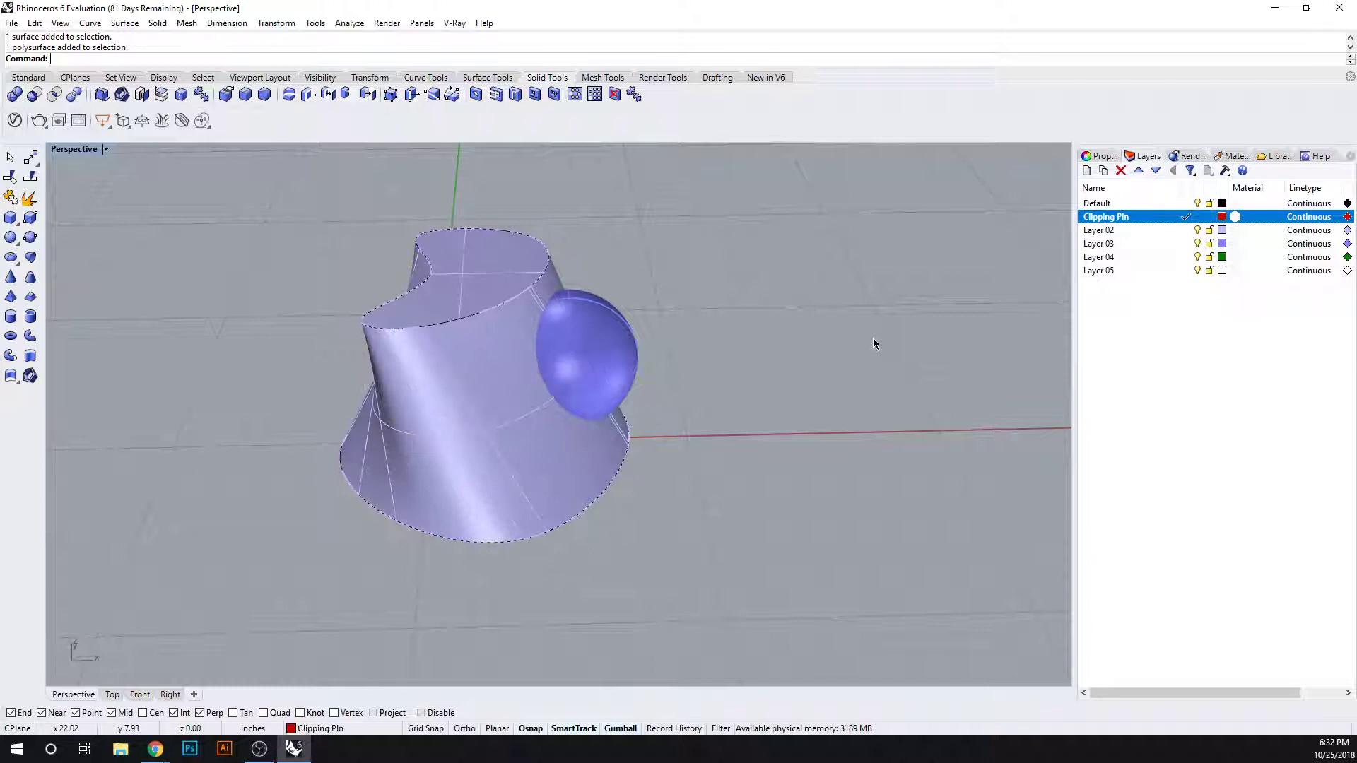
pyautogui.keyDown('shift'); pyautogui.moveTo(671, 377); pyautogui.dragTo(741, 375, button='right'); pyautogui.keyUp('shift')
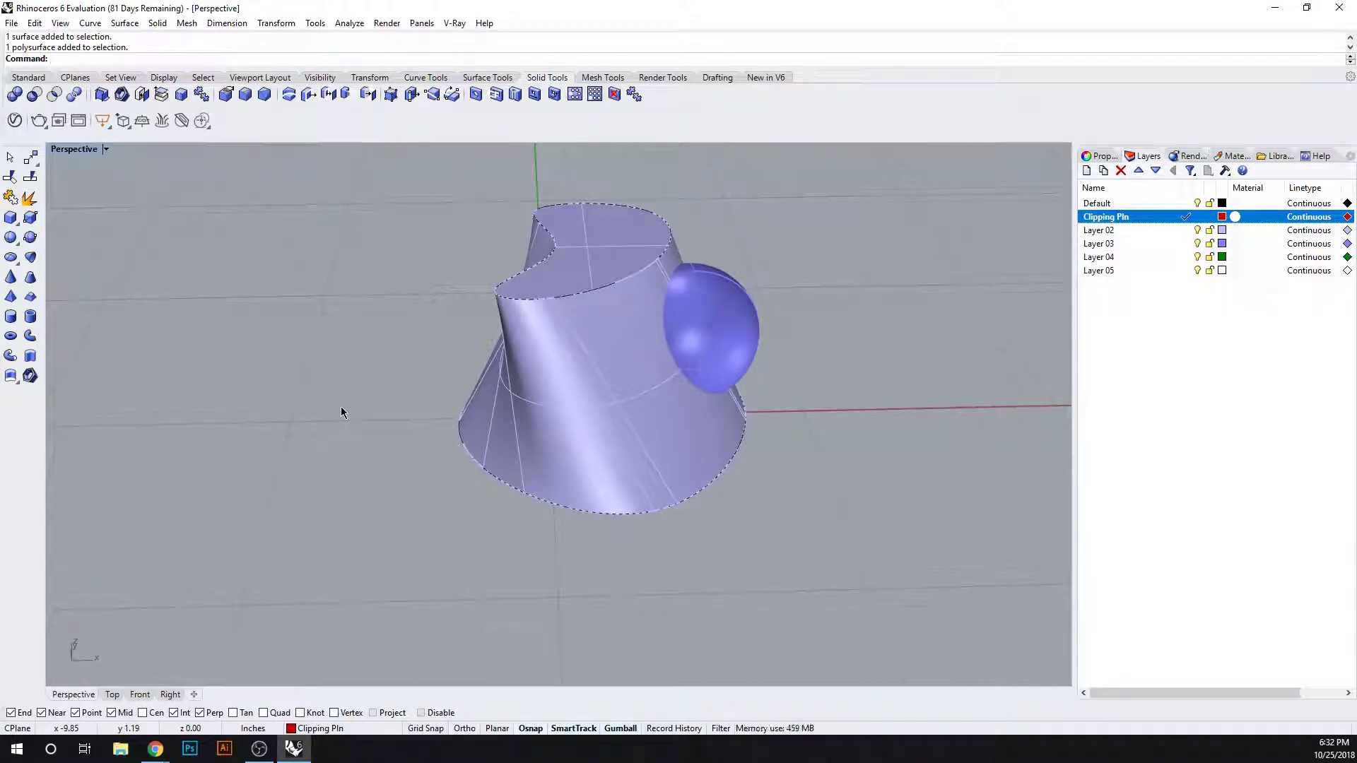
# Create a horizontal clipping plane with ClippingPlane and raise it to cut the model higher
pyautogui.write('ClippingPlane')
pyautogui.press('Return')
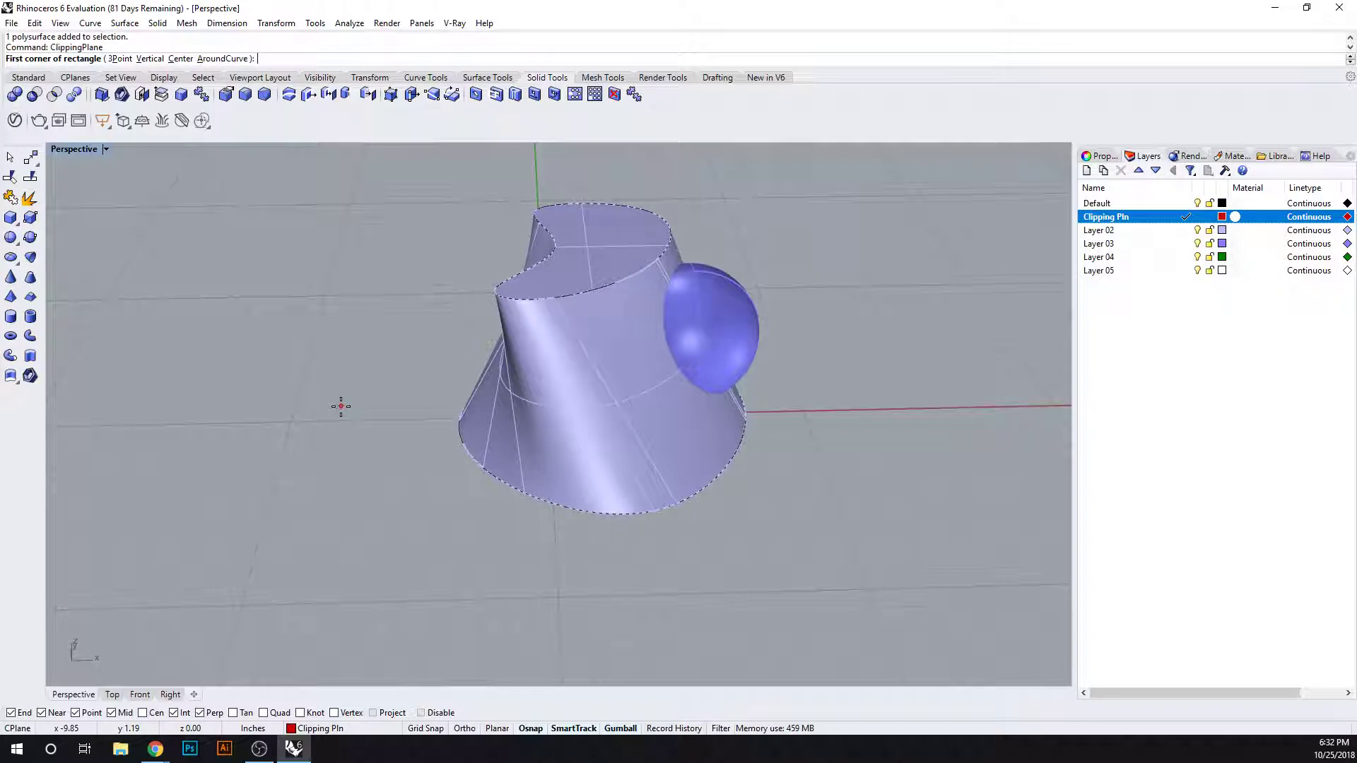
pyautogui.click(341, 407)
pyautogui.click(238, 345)
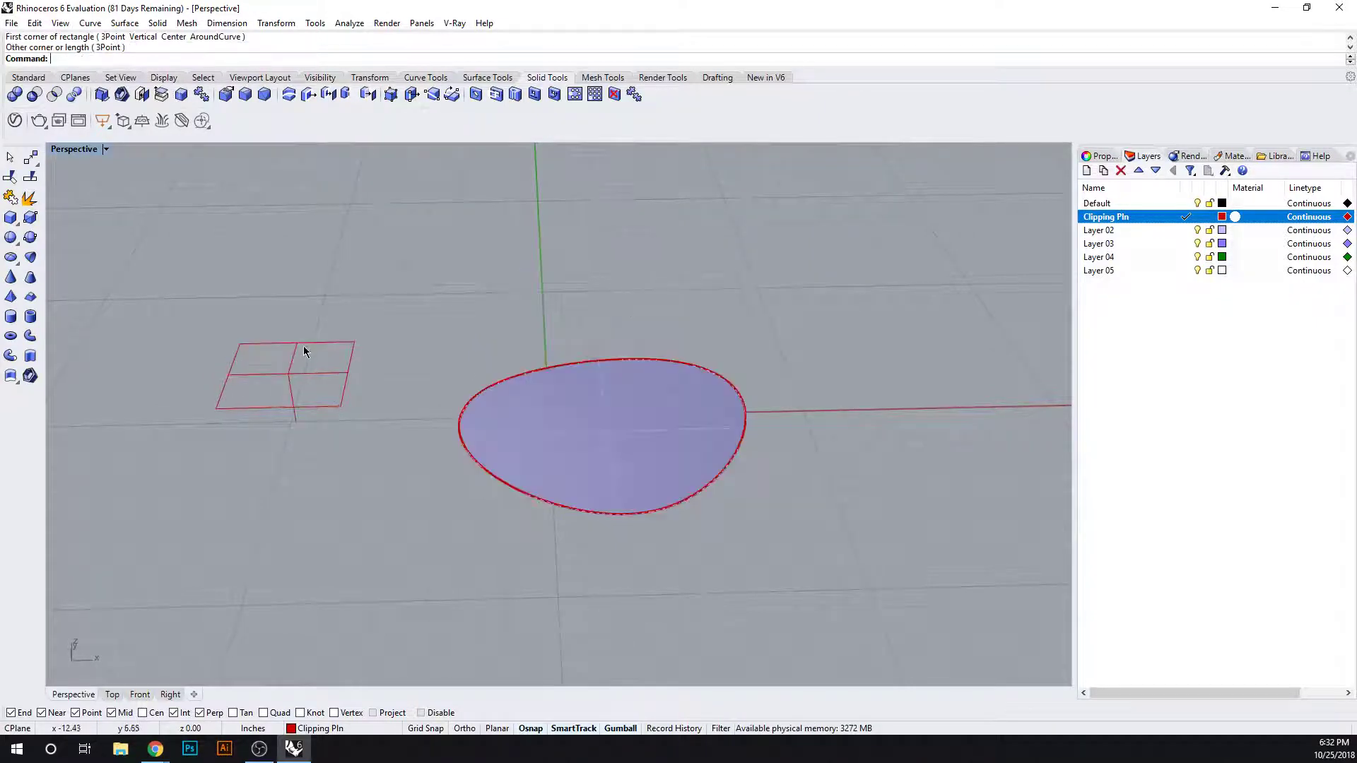
pyautogui.click(304, 351)
pyautogui.moveTo(282, 325); pyautogui.dragTo(269, 231)
pyautogui.click(883, 390)
pyautogui.keyDown('shift'); pyautogui.moveTo(883, 391); pyautogui.dragTo(756, 404, button='right'); pyautogui.keyUp('shift')
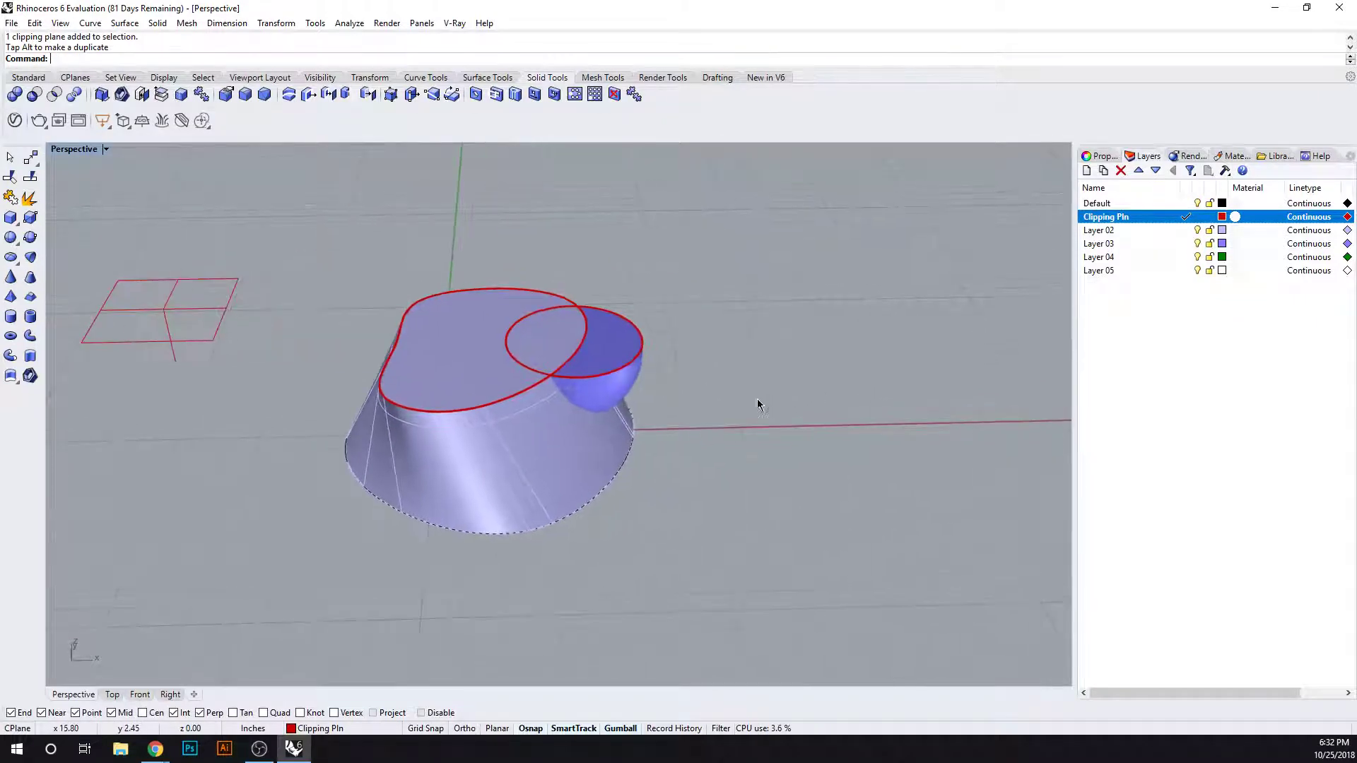
# Add a vertical clipping plane and move it to slice the solid lengthwise
pyautogui.press('Return')
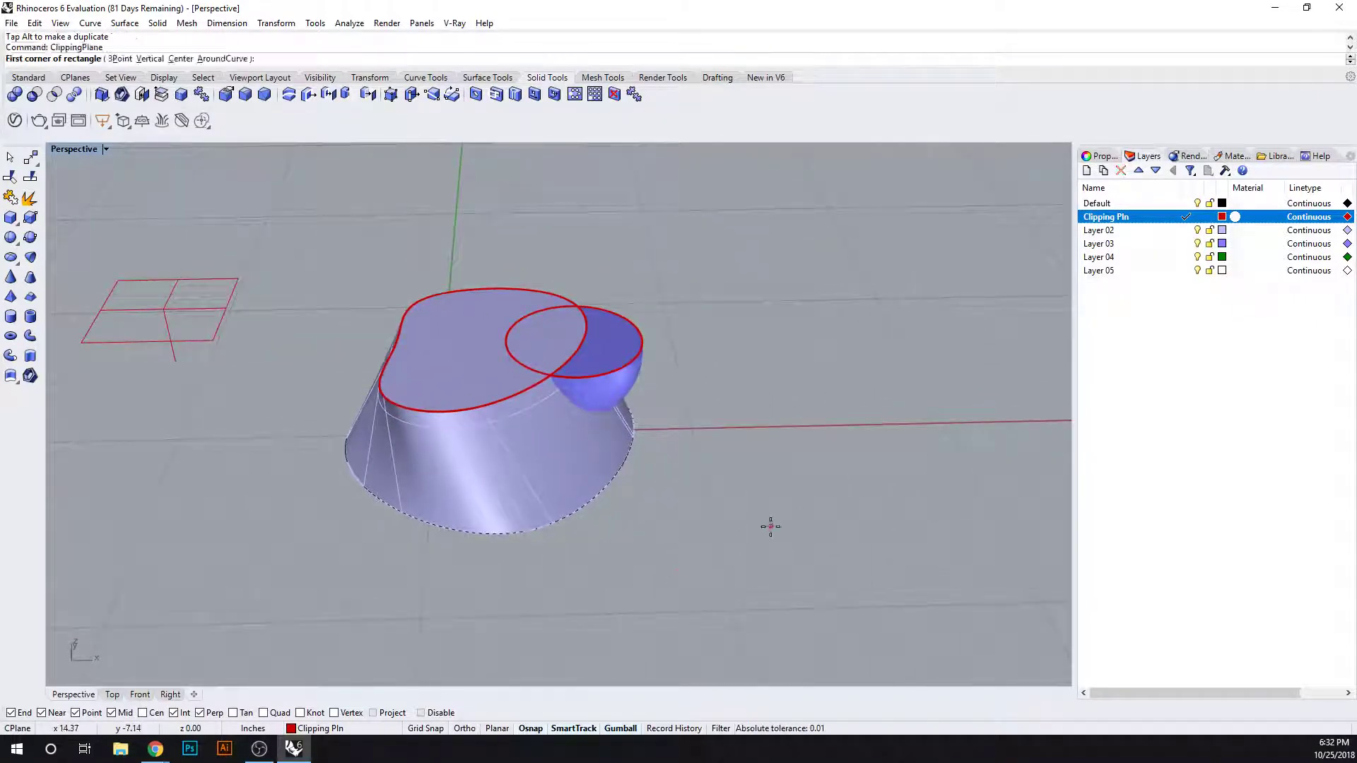
pyautogui.write('v')
pyautogui.press('Return')
pyautogui.click(762, 455)
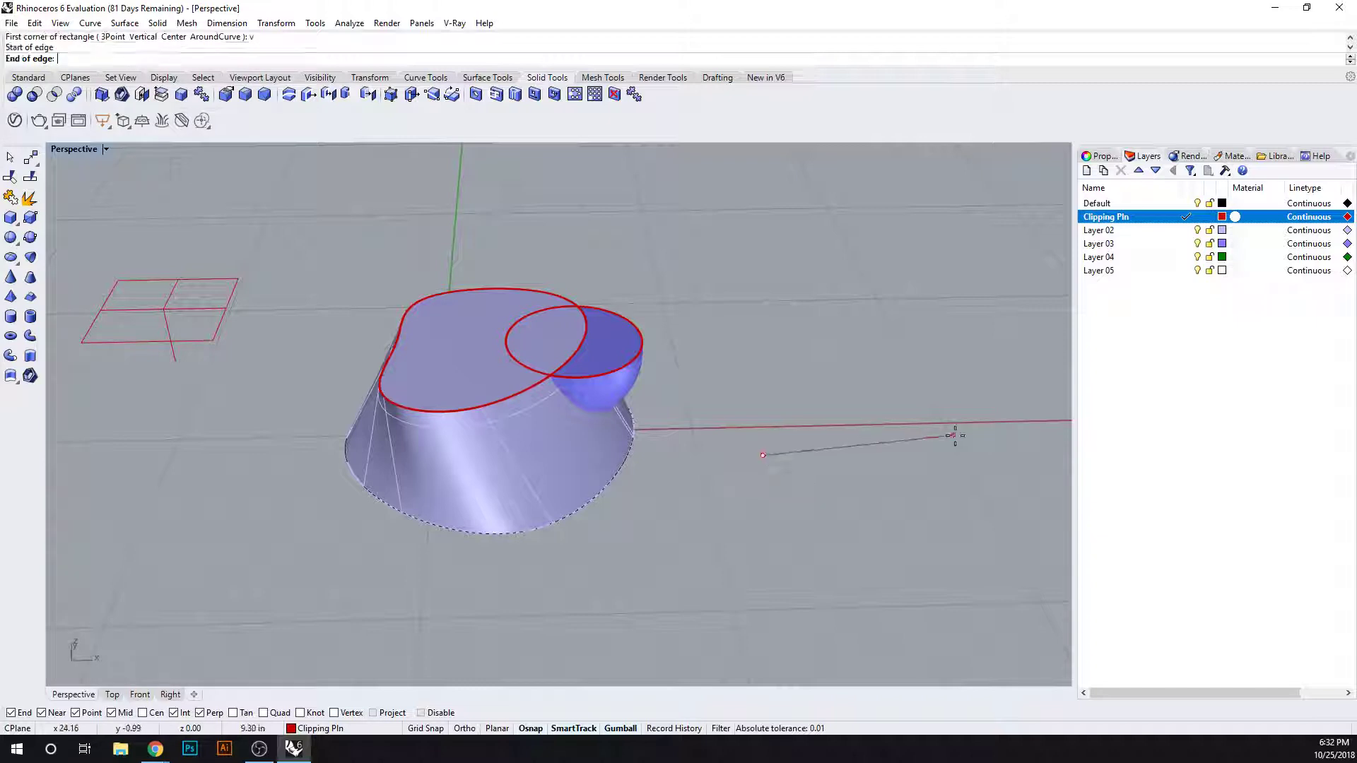
pyautogui.click(945, 450)
pyautogui.click(974, 365)
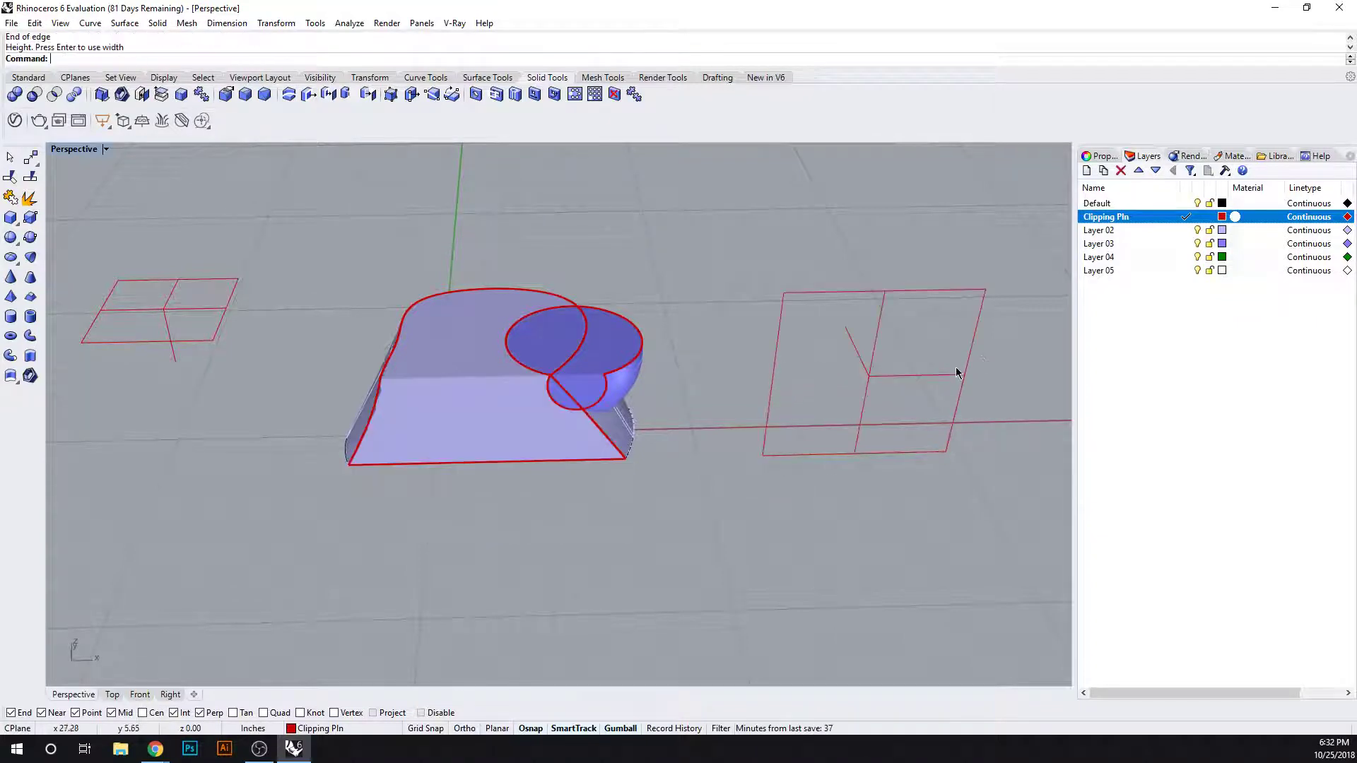
pyautogui.click(866, 365)
pyautogui.moveTo(863, 371); pyautogui.dragTo(852, 326)
pyautogui.click(742, 435)
pyautogui.moveTo(685, 495); pyautogui.dragTo(628, 461, button='right')
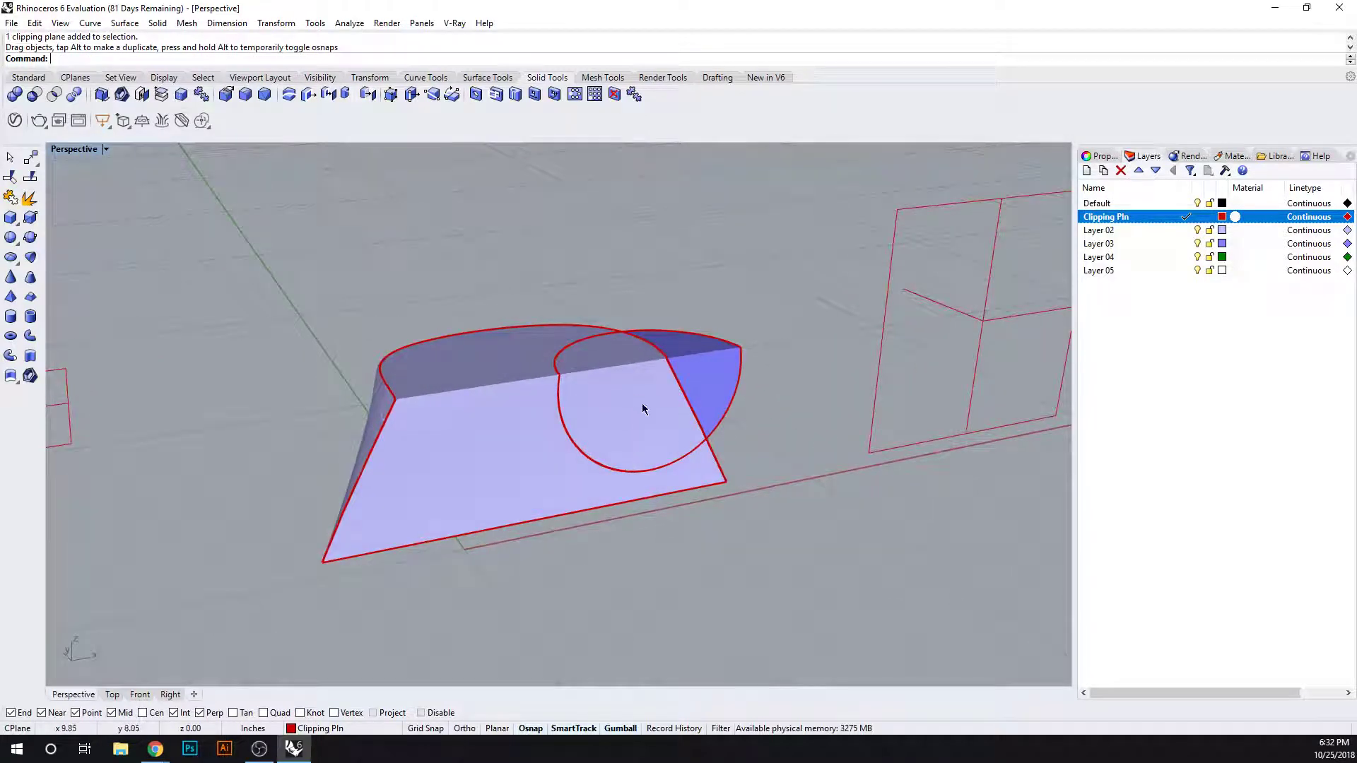
pyautogui.moveTo(706, 399); pyautogui.dragTo(306, 317, button='right')
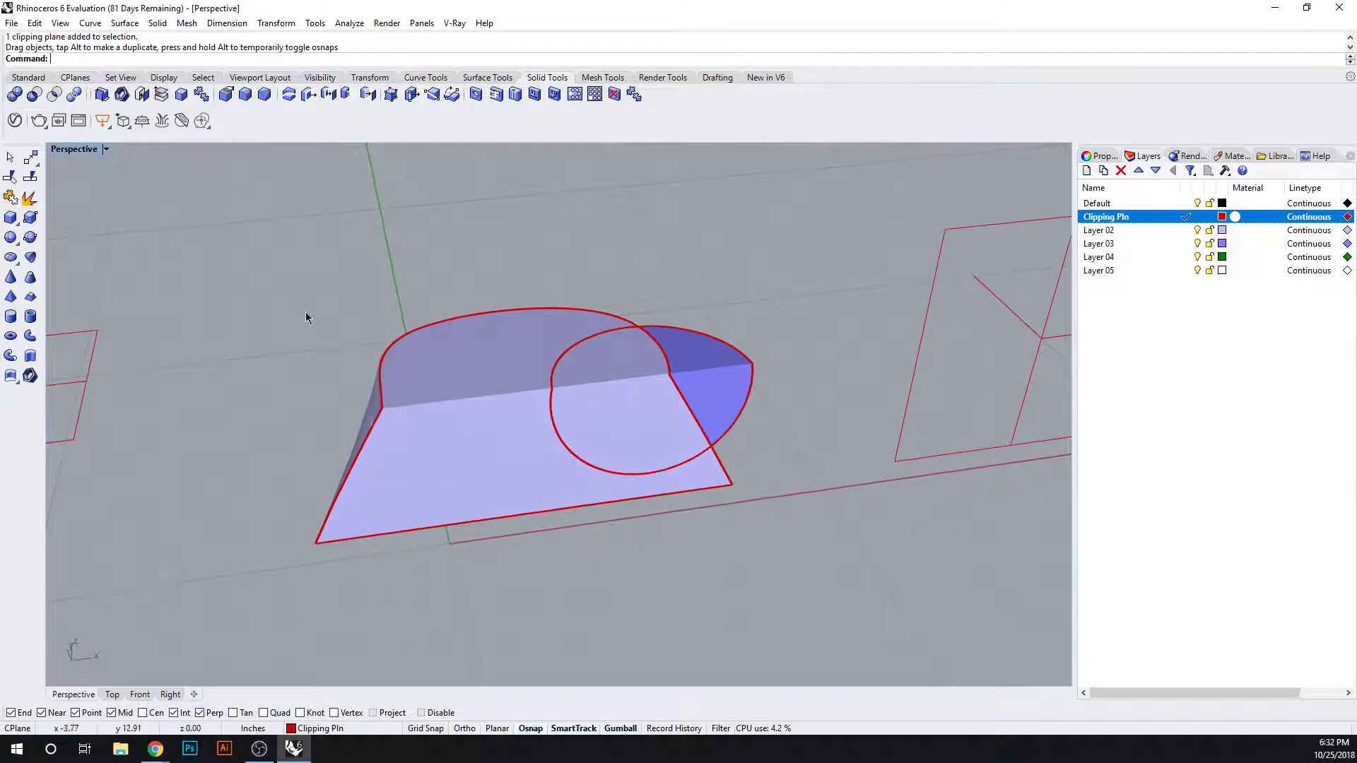
pyautogui.click(11, 177)
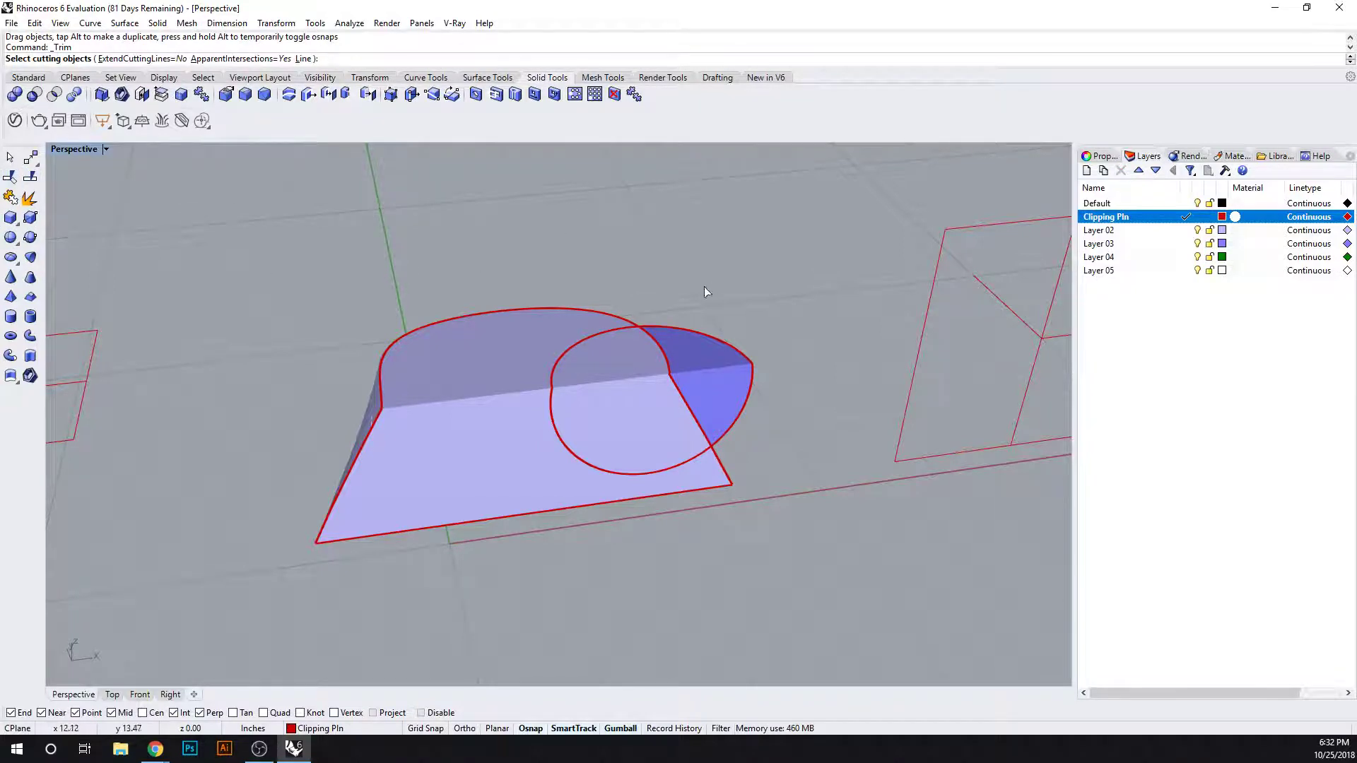
pyautogui.moveTo(730, 307); pyautogui.dragTo(700, 311, button='right')
pyautogui.click(511, 303)
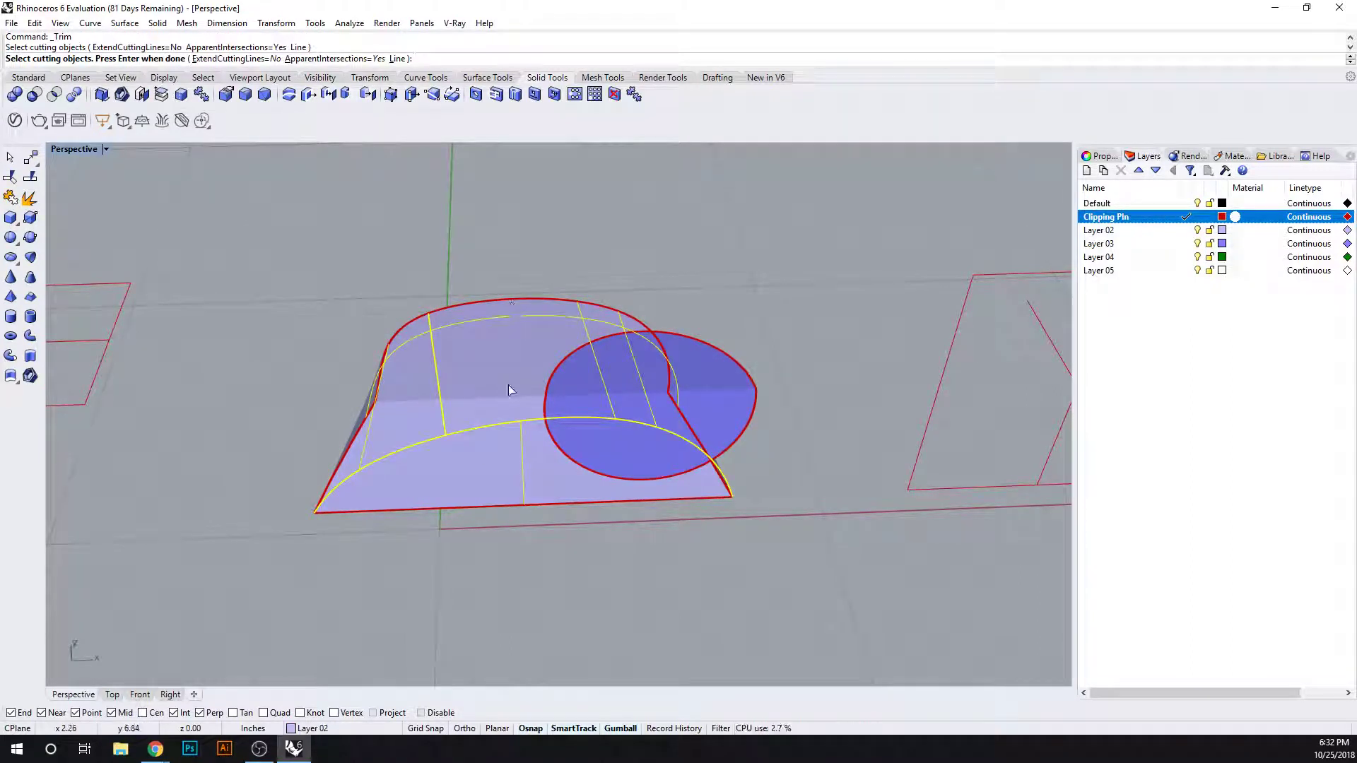
pyautogui.press('Return')
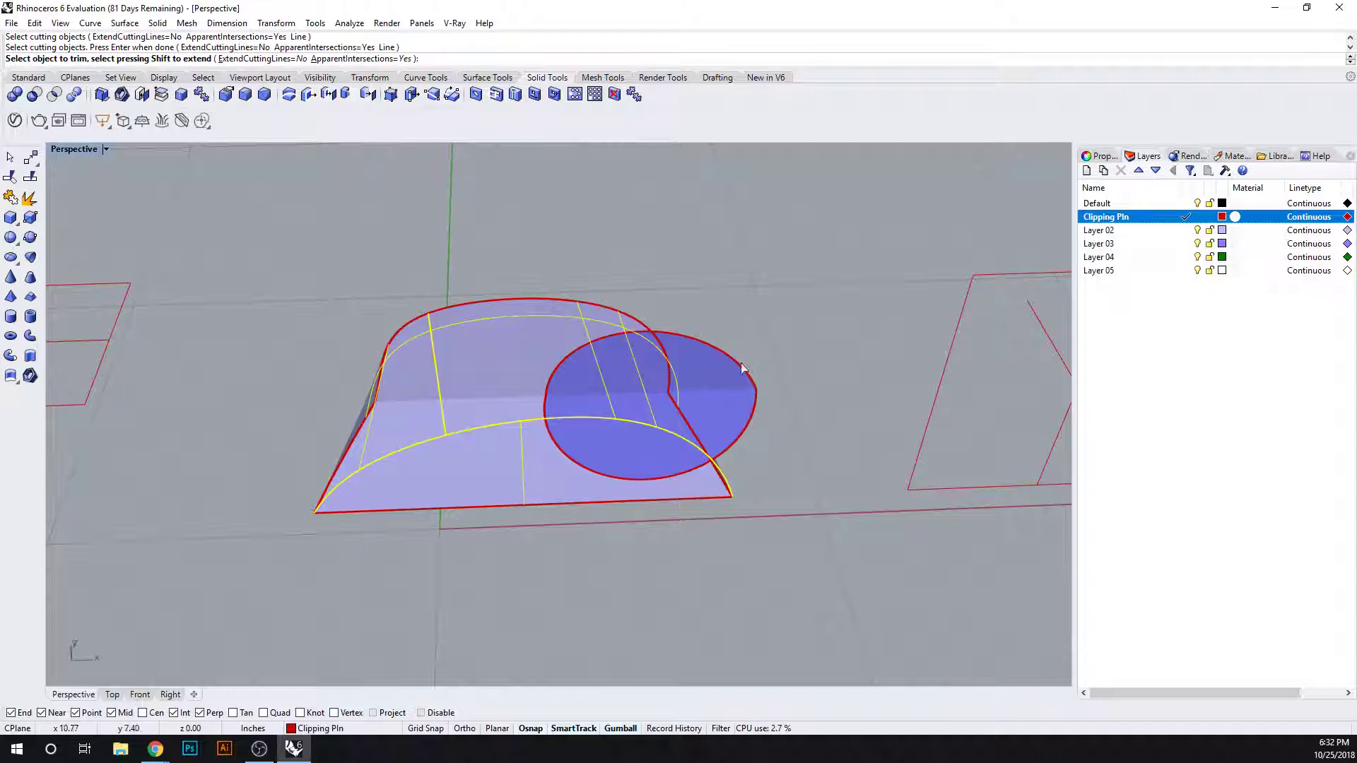
pyautogui.click(728, 359)
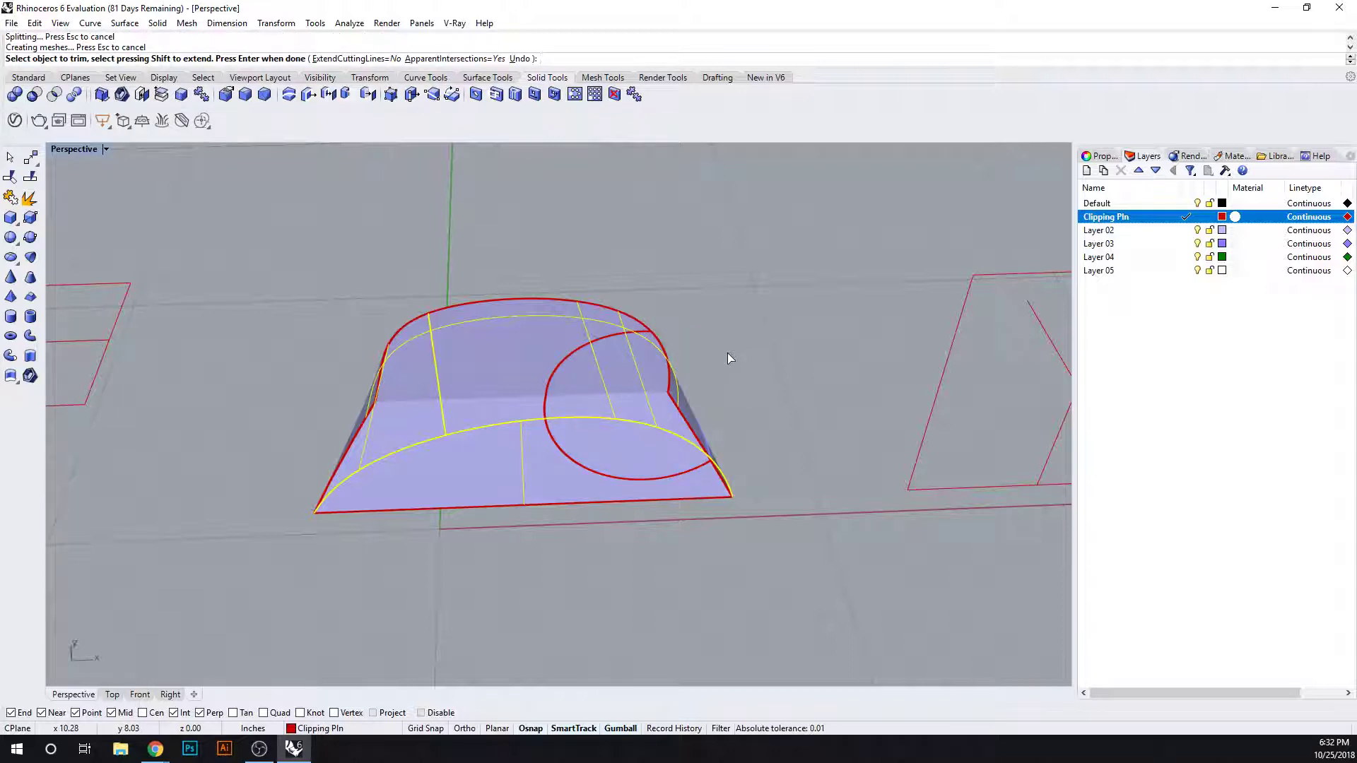
pyautogui.hotkey('ctrl', 'z')
pyautogui.press('Return')
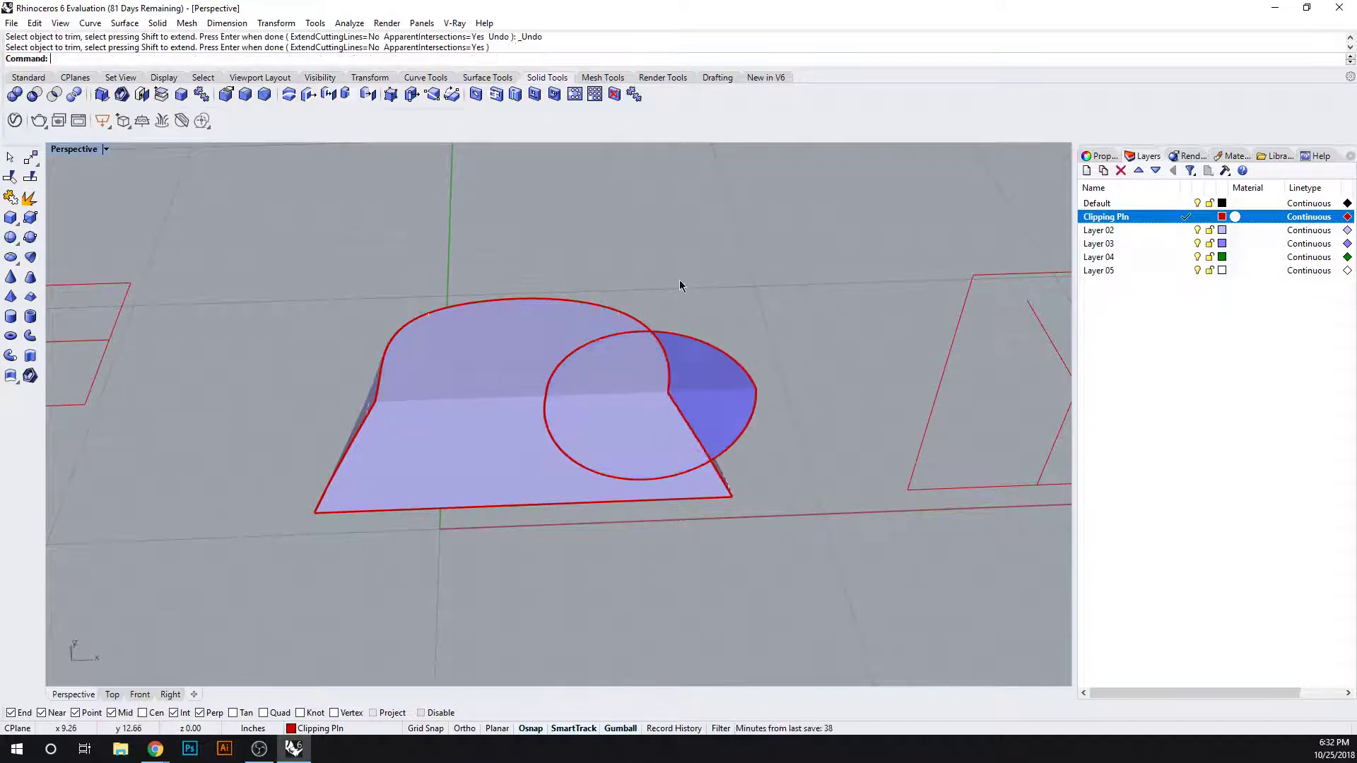
pyautogui.press('Return')
pyautogui.click(713, 345)
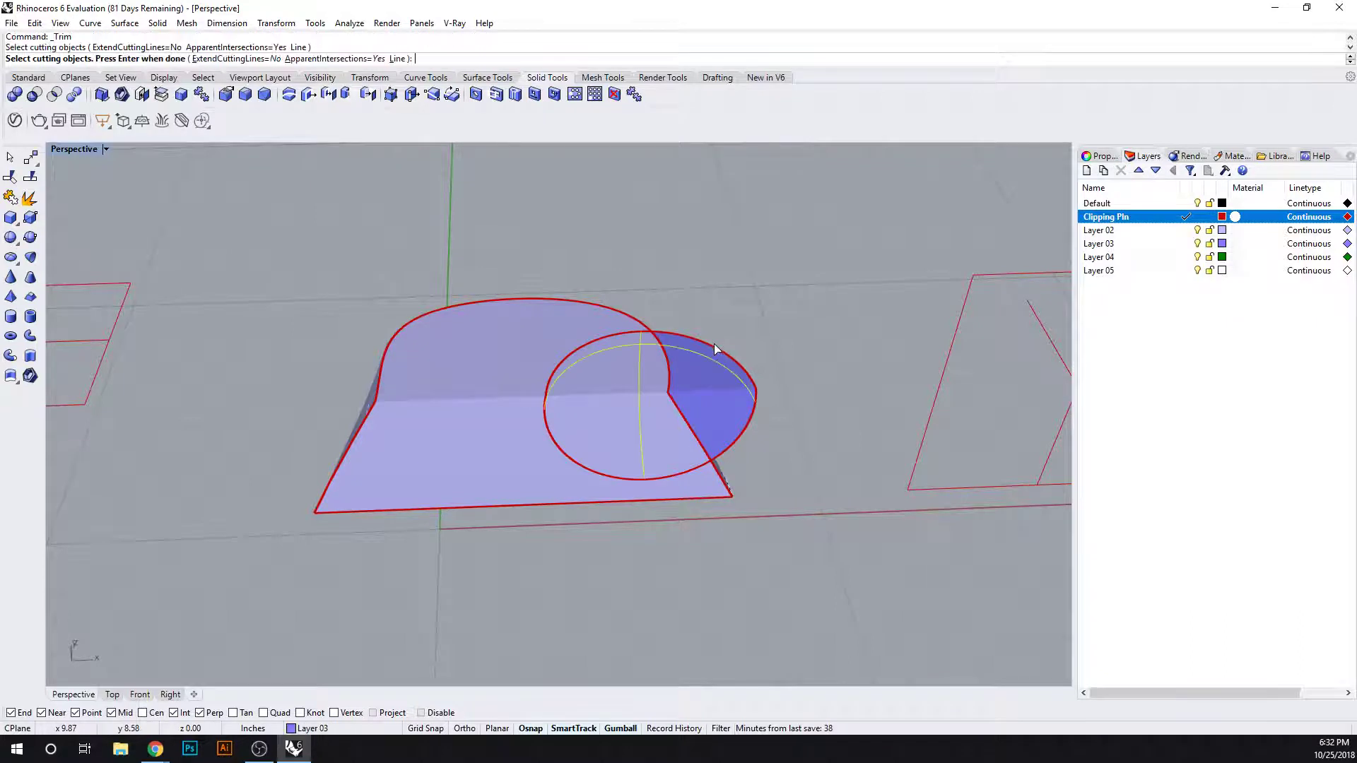
pyautogui.press('Return')
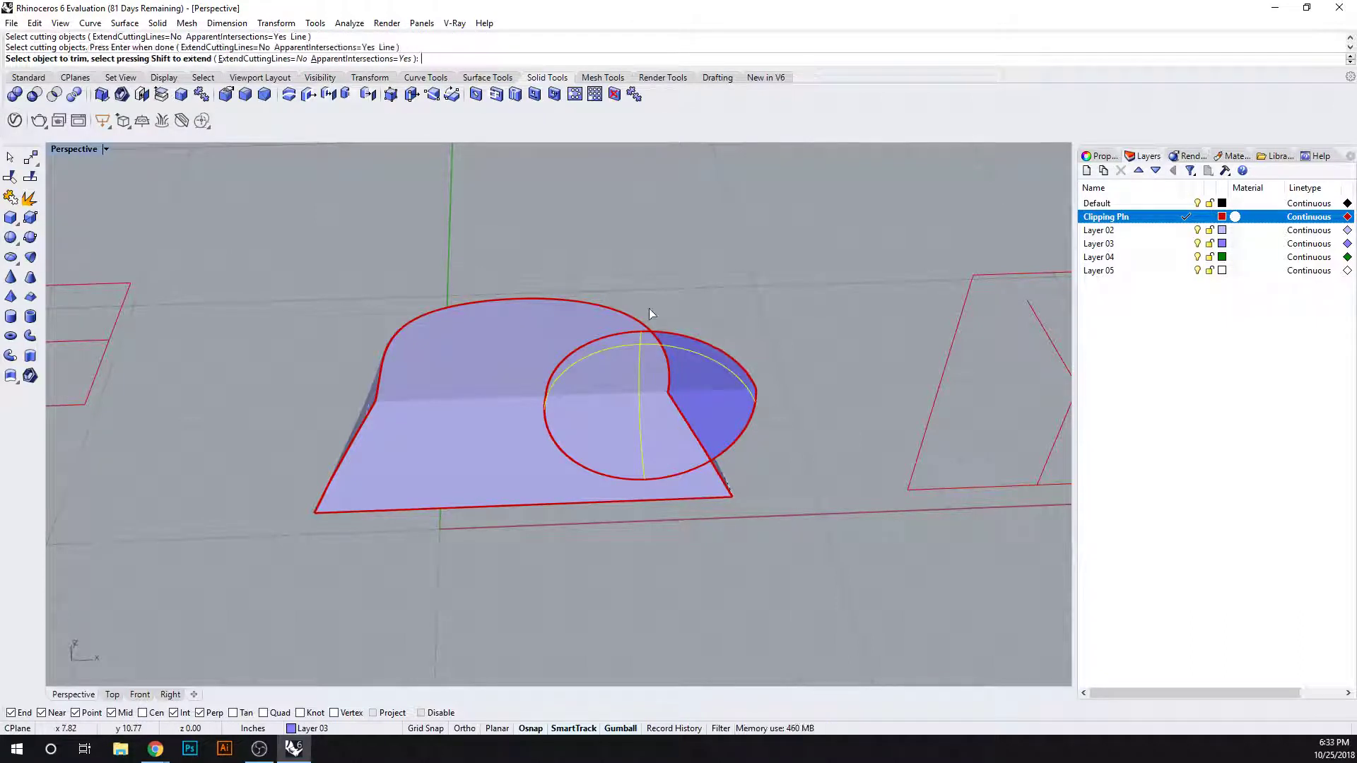
pyautogui.click(414, 327)
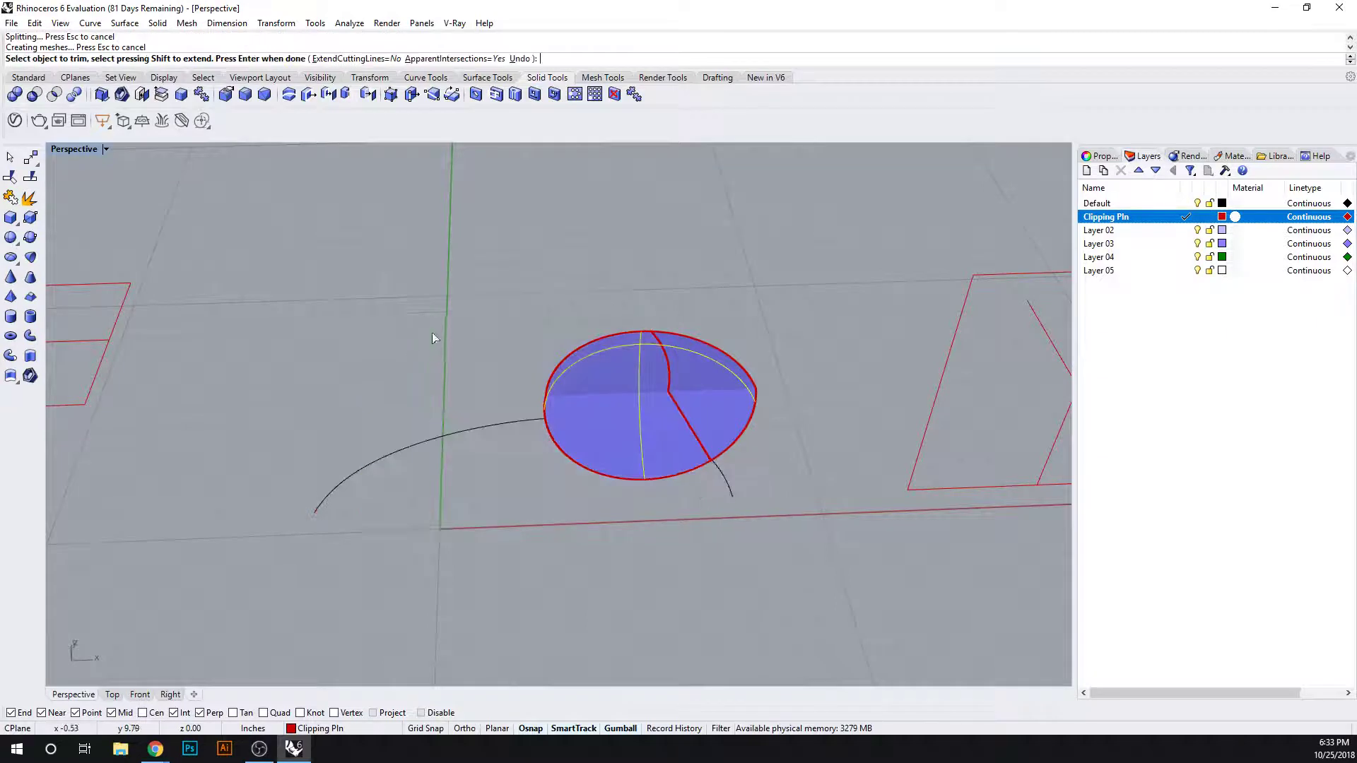
pyautogui.hotkey('ctrl', 'z')
pyautogui.press('Return')
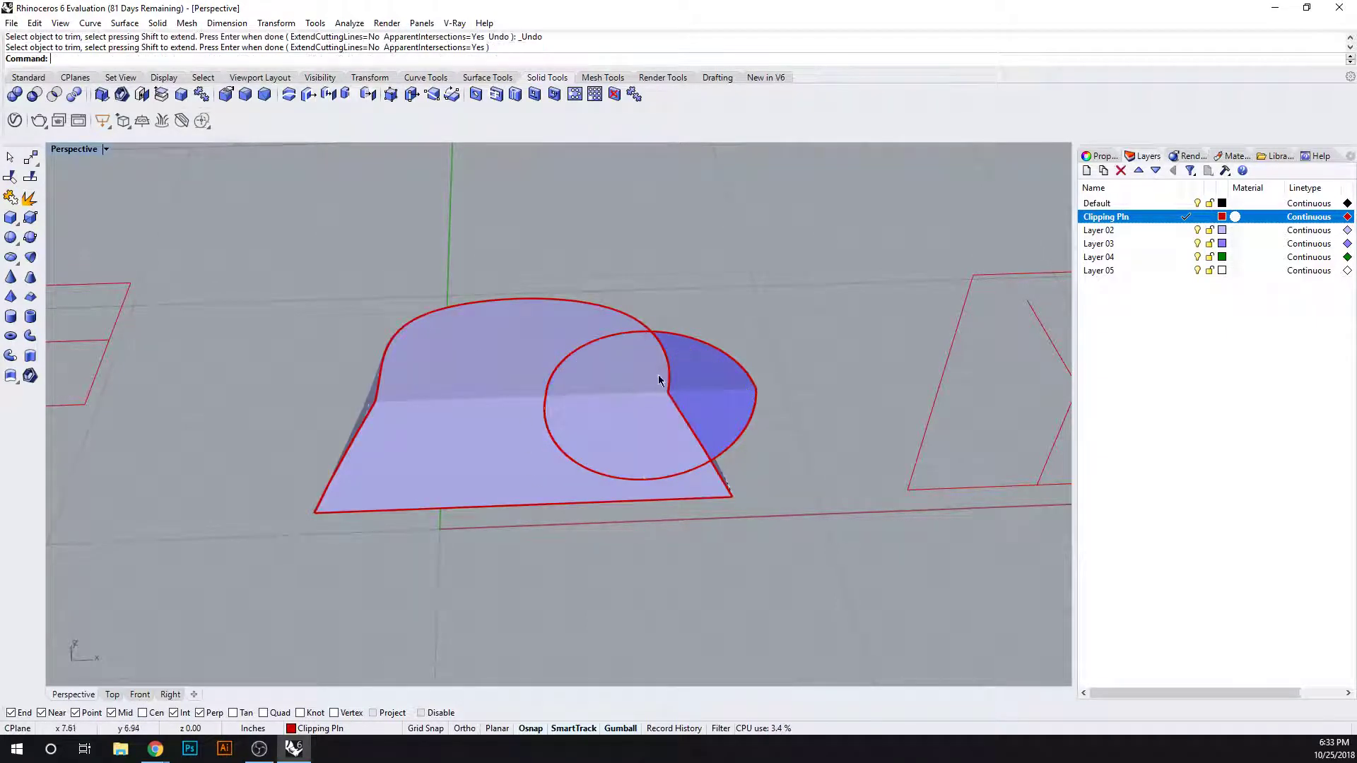
# Trim away a piece of the solid using the disc as the cutting object
pyautogui.click(10, 176)
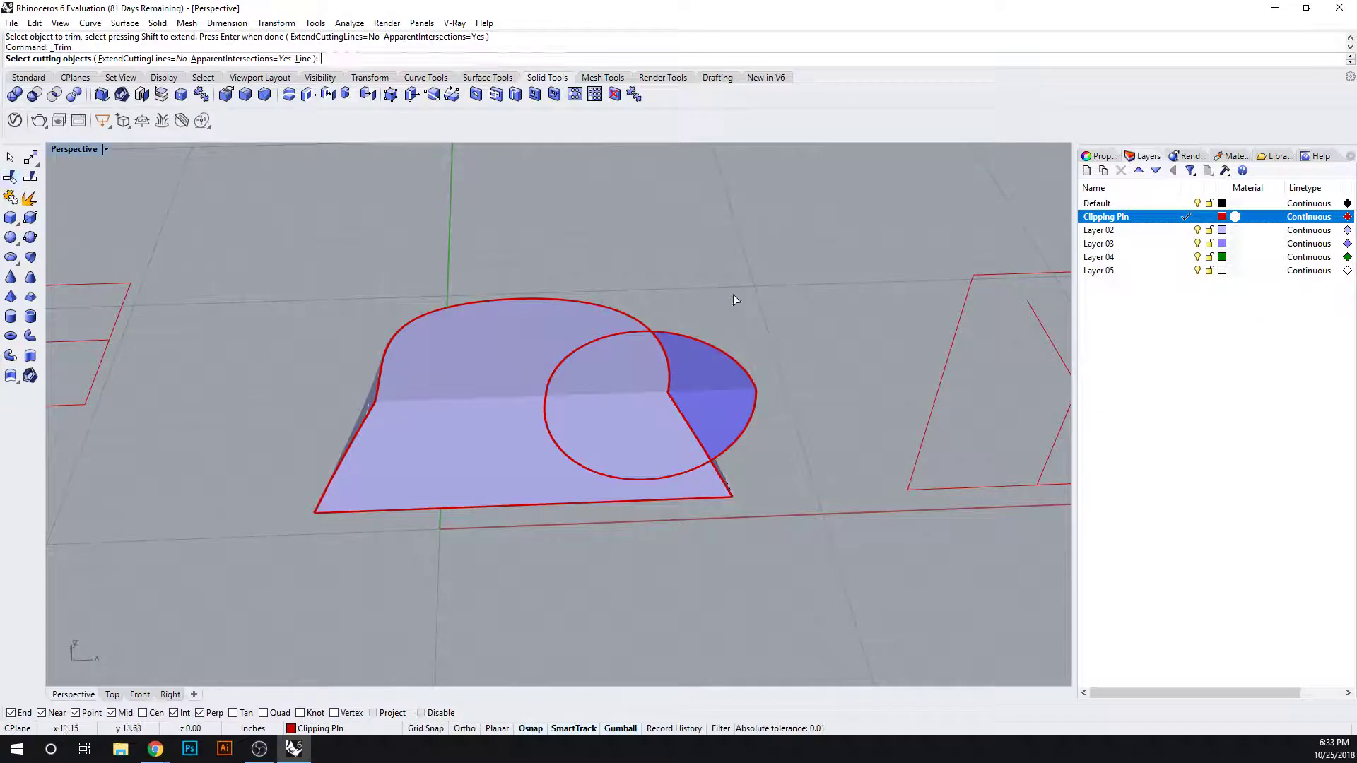
pyautogui.click(724, 361)
pyautogui.press('Return')
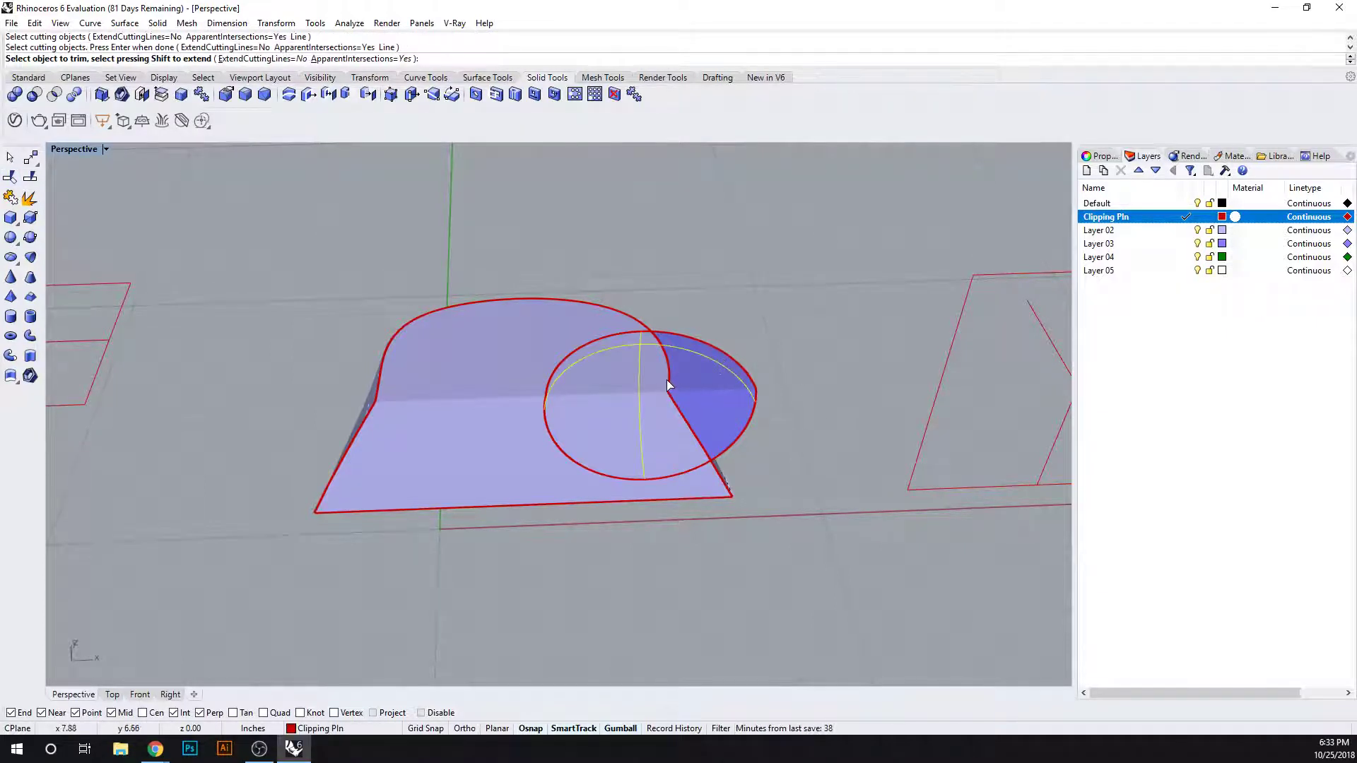
pyautogui.click(671, 385)
pyautogui.moveTo(667, 422); pyautogui.dragTo(731, 500, button='right')
pyautogui.moveTo(633, 527); pyautogui.dragTo(782, 384, button='right')
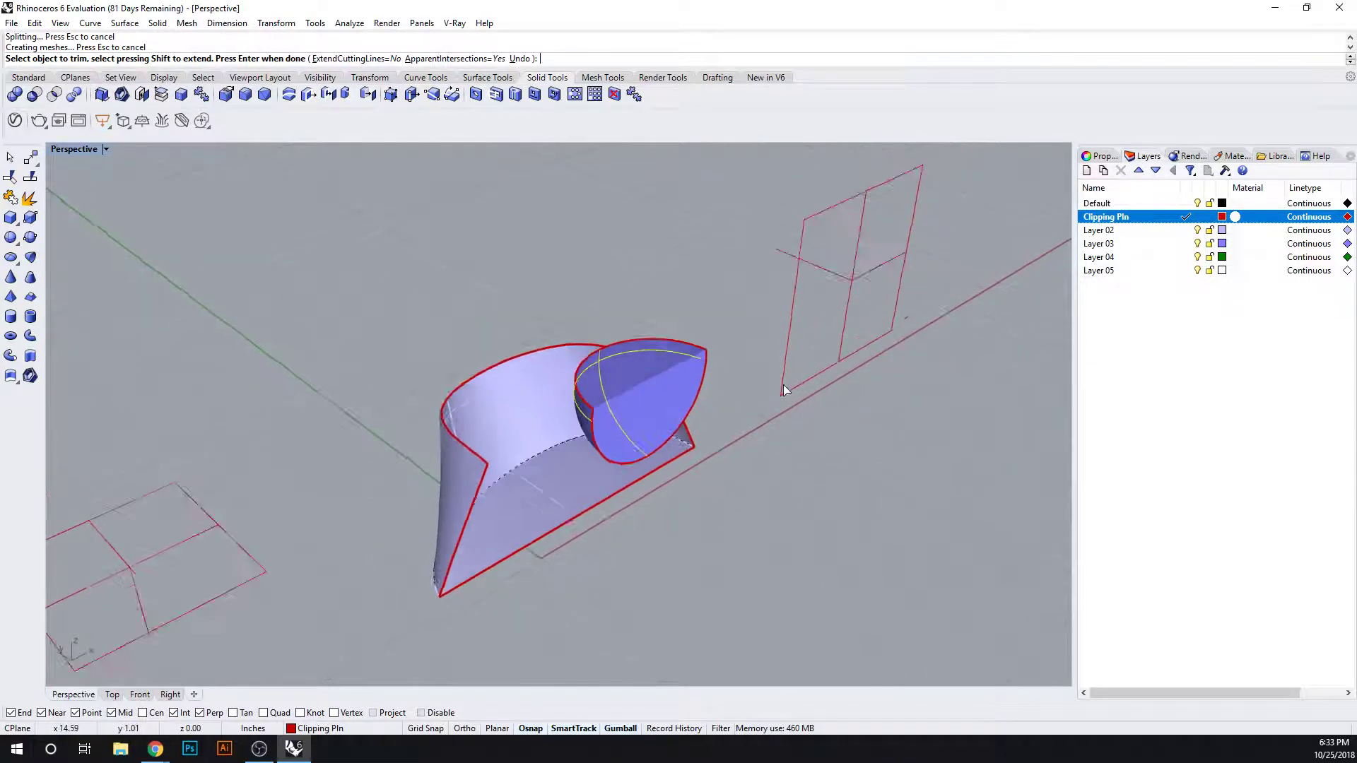
pyautogui.press('Return')
# Slide the vertical clipping plane to reveal more solid, then undo the move
pyautogui.click(793, 286)
pyautogui.moveTo(802, 271); pyautogui.dragTo(964, 351)
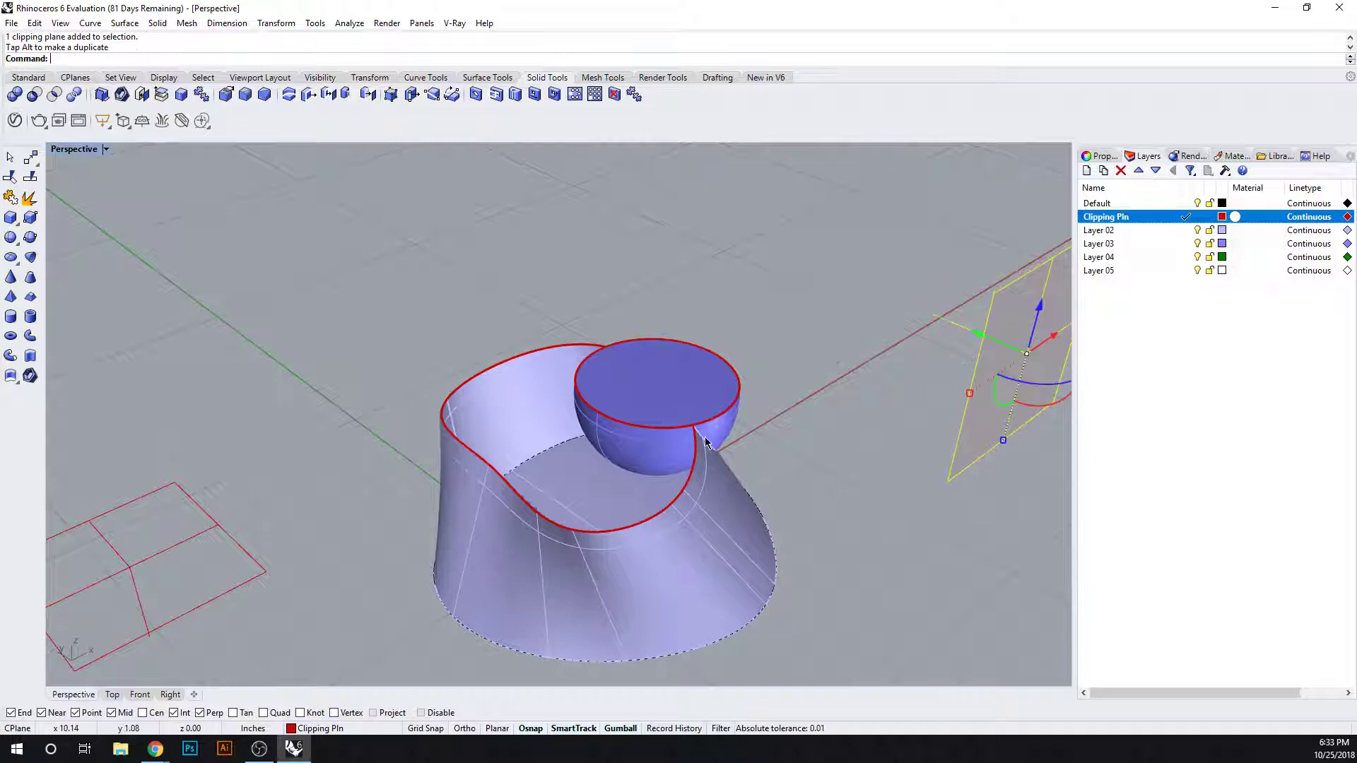
pyautogui.scroll(6, 691, 445)
pyautogui.scroll(-3, 691, 445)
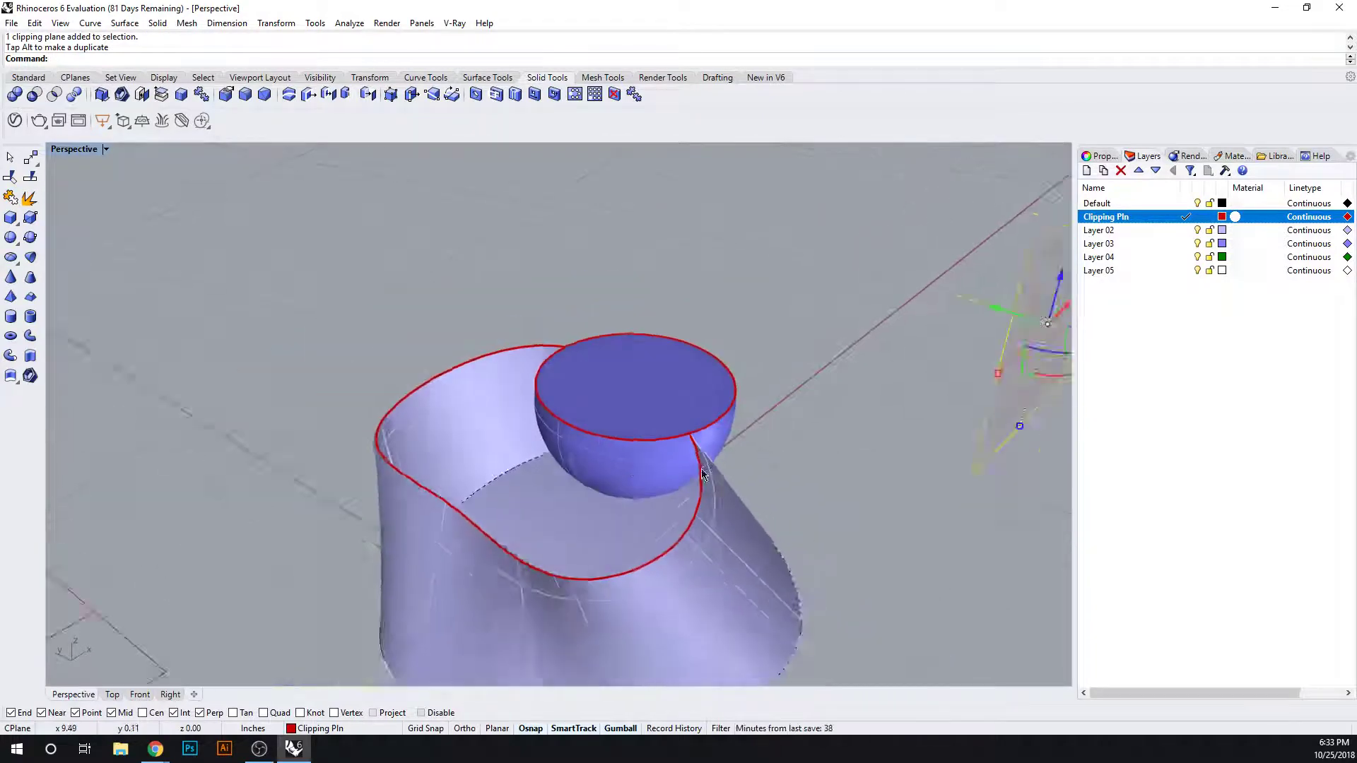
pyautogui.moveTo(691, 445); pyautogui.dragTo(626, 464, button='right')
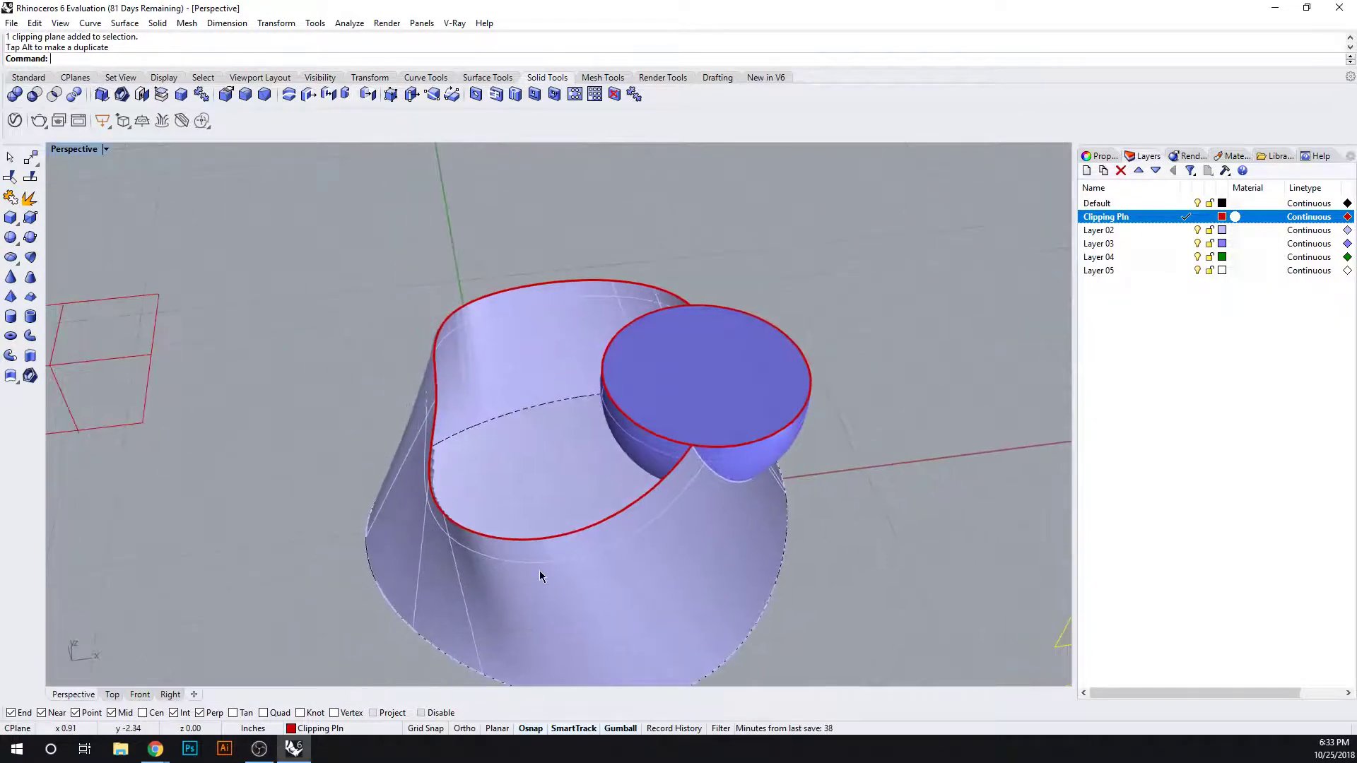
pyautogui.moveTo(612, 582); pyautogui.dragTo(598, 525, button='right')
pyautogui.click(565, 468)
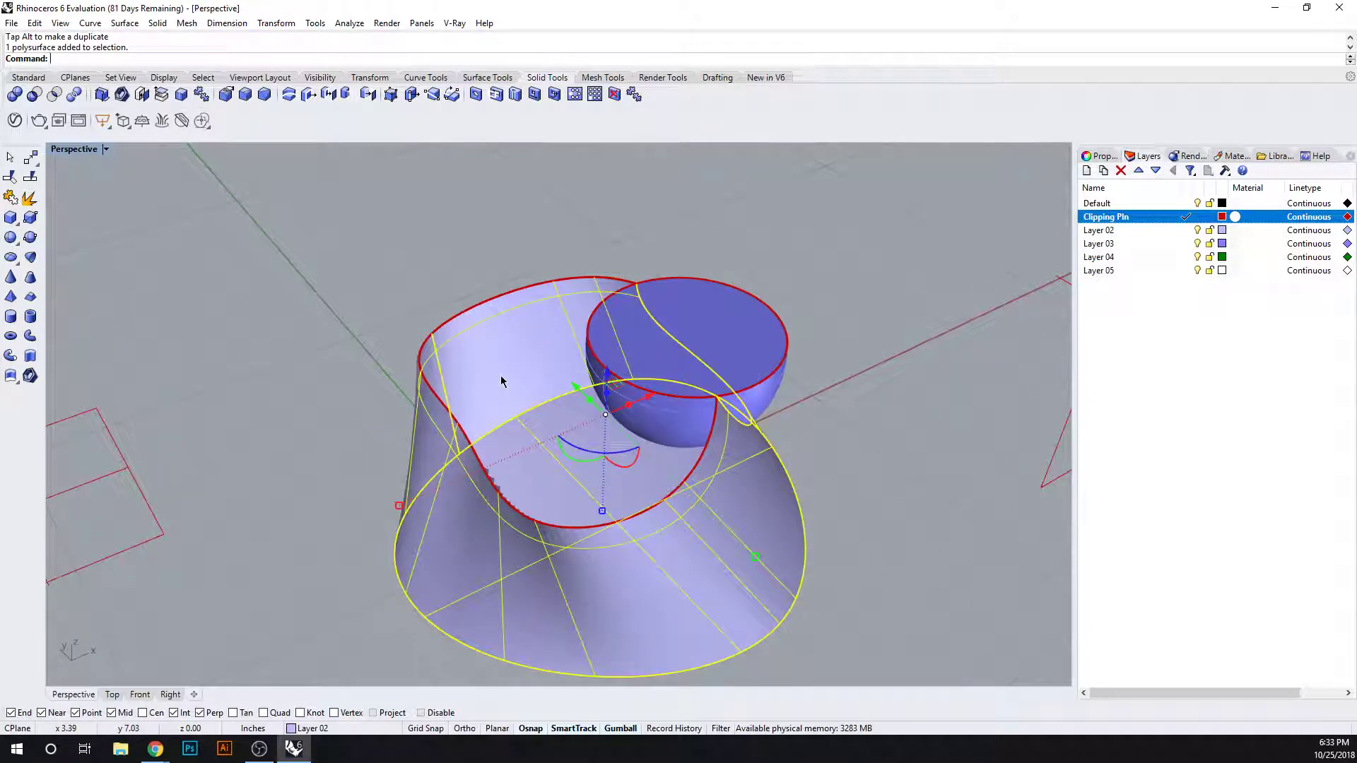
pyautogui.click(872, 516)
pyautogui.press('Home')
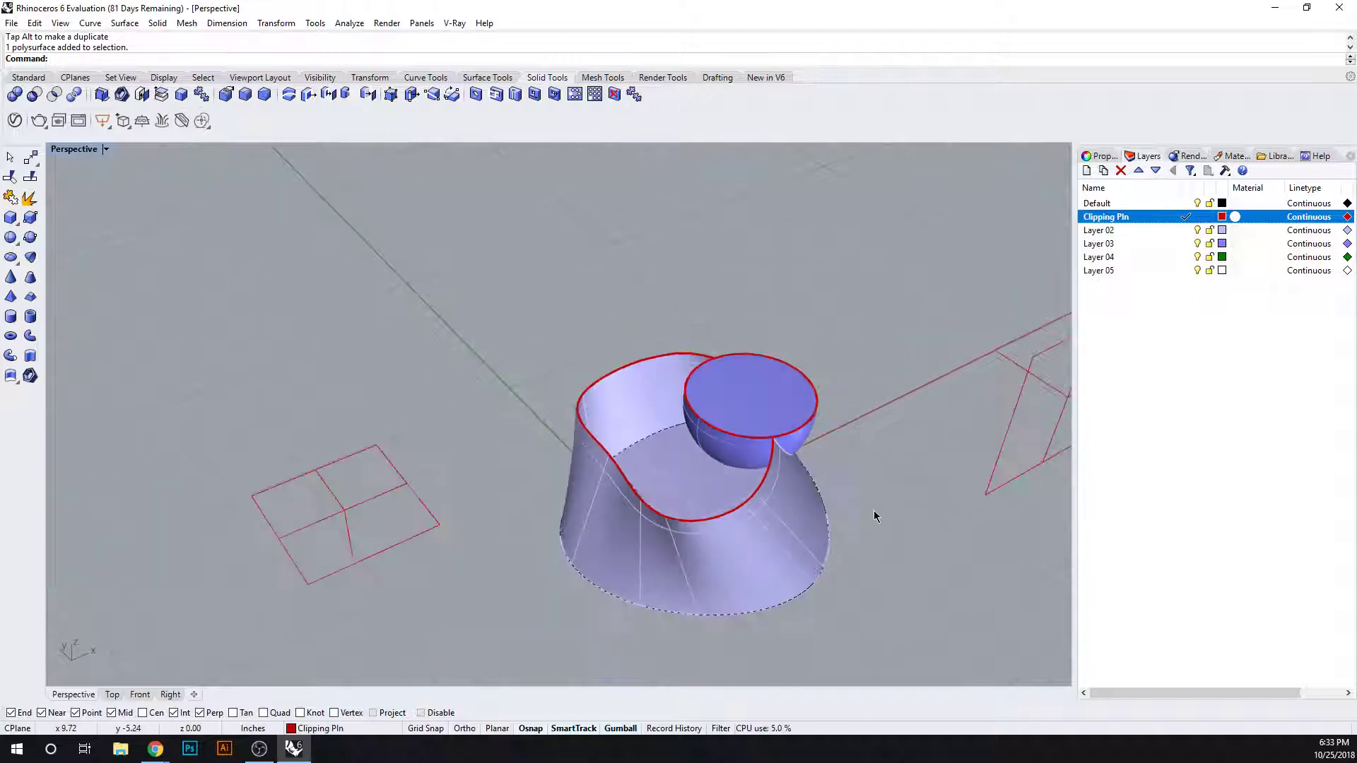
pyautogui.hotkey('ctrl', 'z')
pyautogui.hotkey('ctrl', 'z')
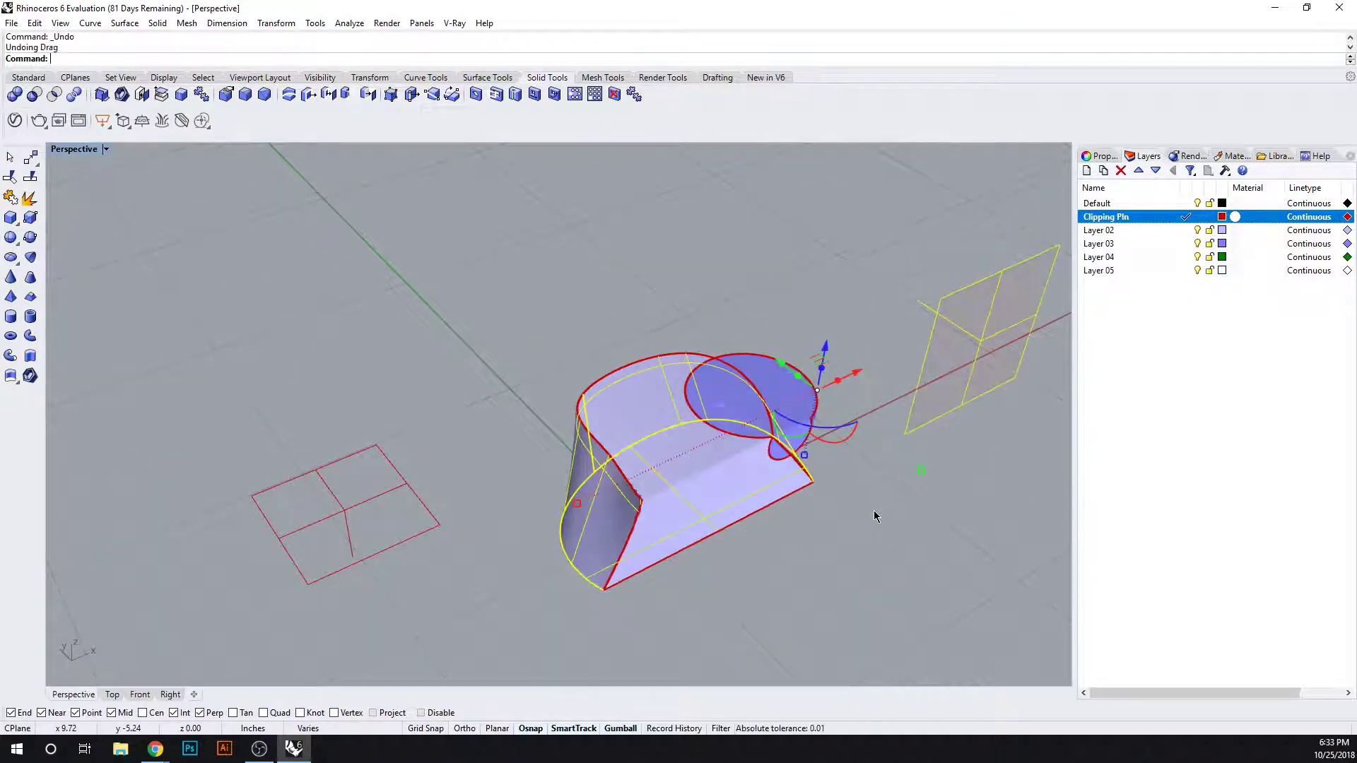
# Rotate the vertical clipping plane with the gumball's green arc to recut the solid
pyautogui.click(859, 547)
pyautogui.moveTo(859, 547); pyautogui.dragTo(935, 437, button='right')
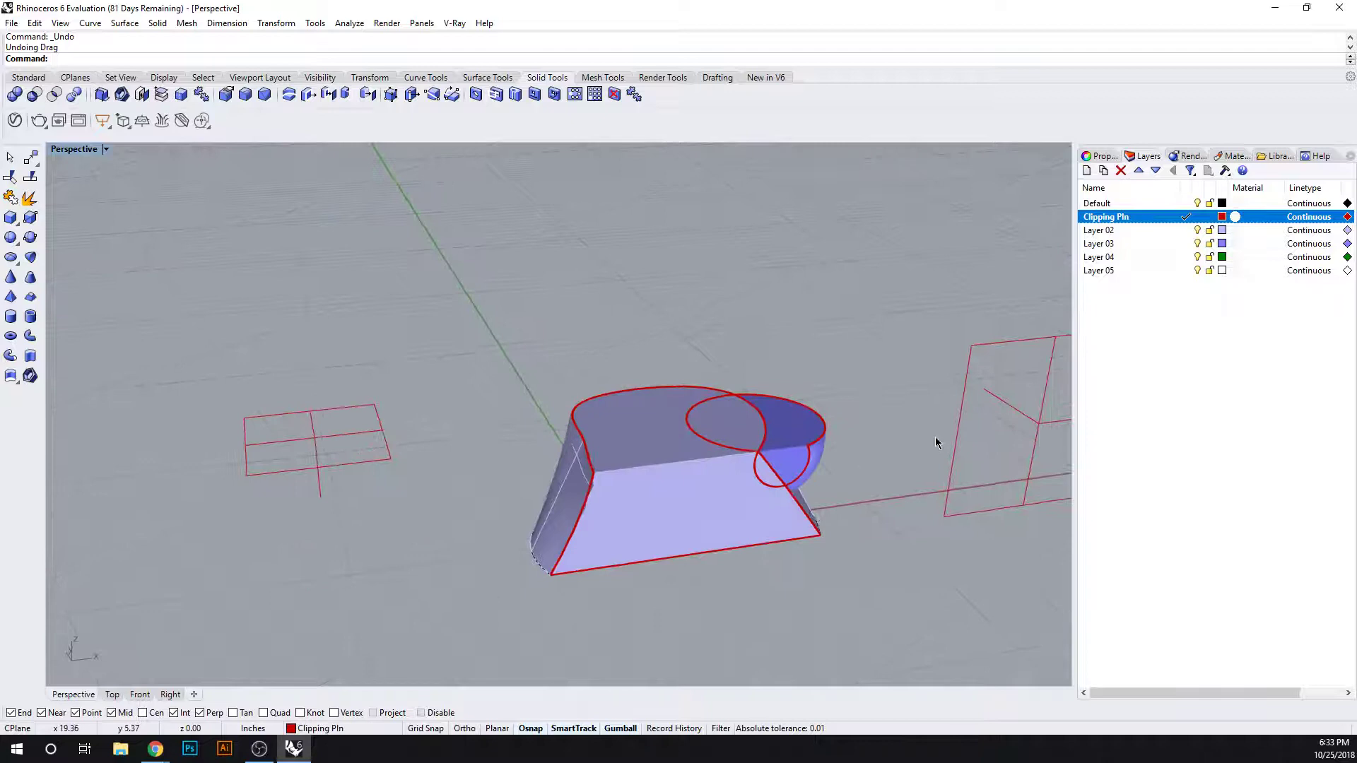
pyautogui.click(955, 428)
pyautogui.moveTo(989, 400); pyautogui.dragTo(970, 383)
# Split the clipped lofted solid using the sphere surface as the cutter
pyautogui.press('Escape')
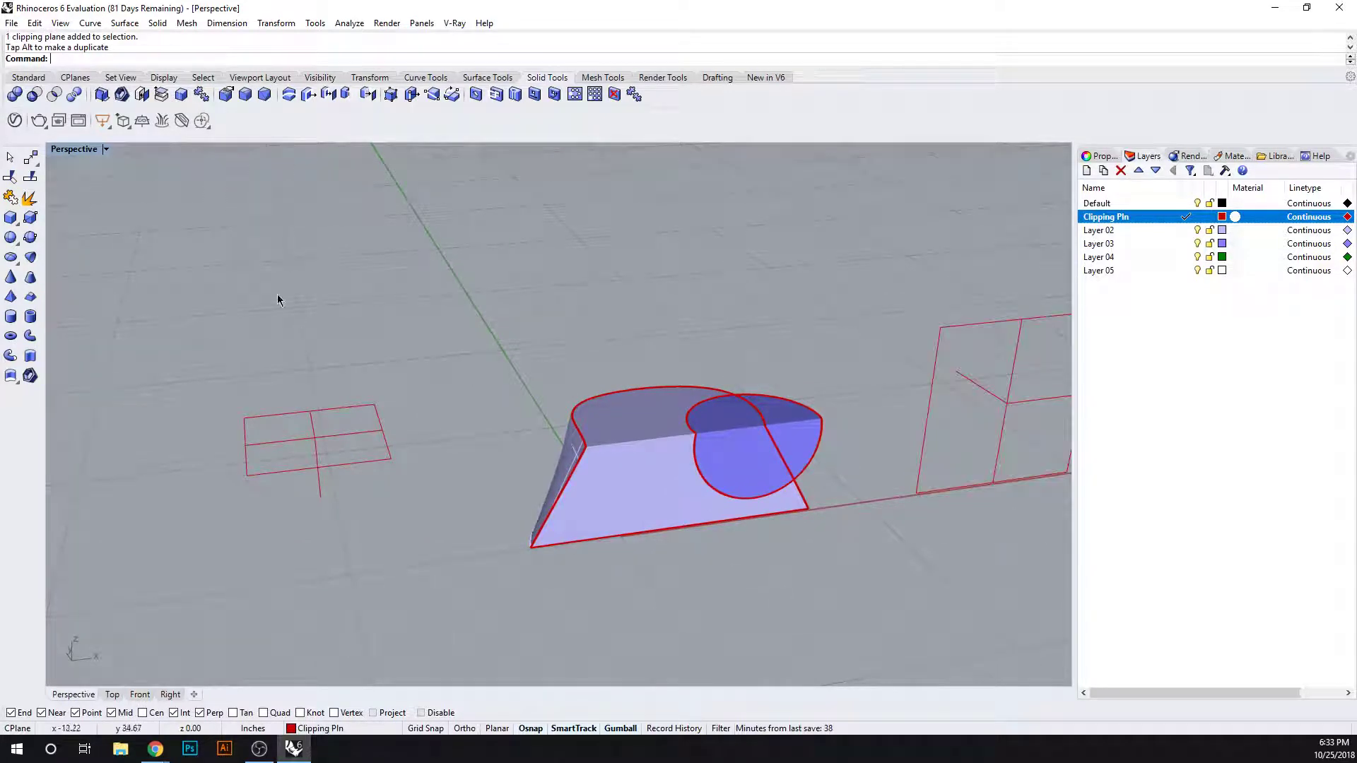
pyautogui.click(30, 178)
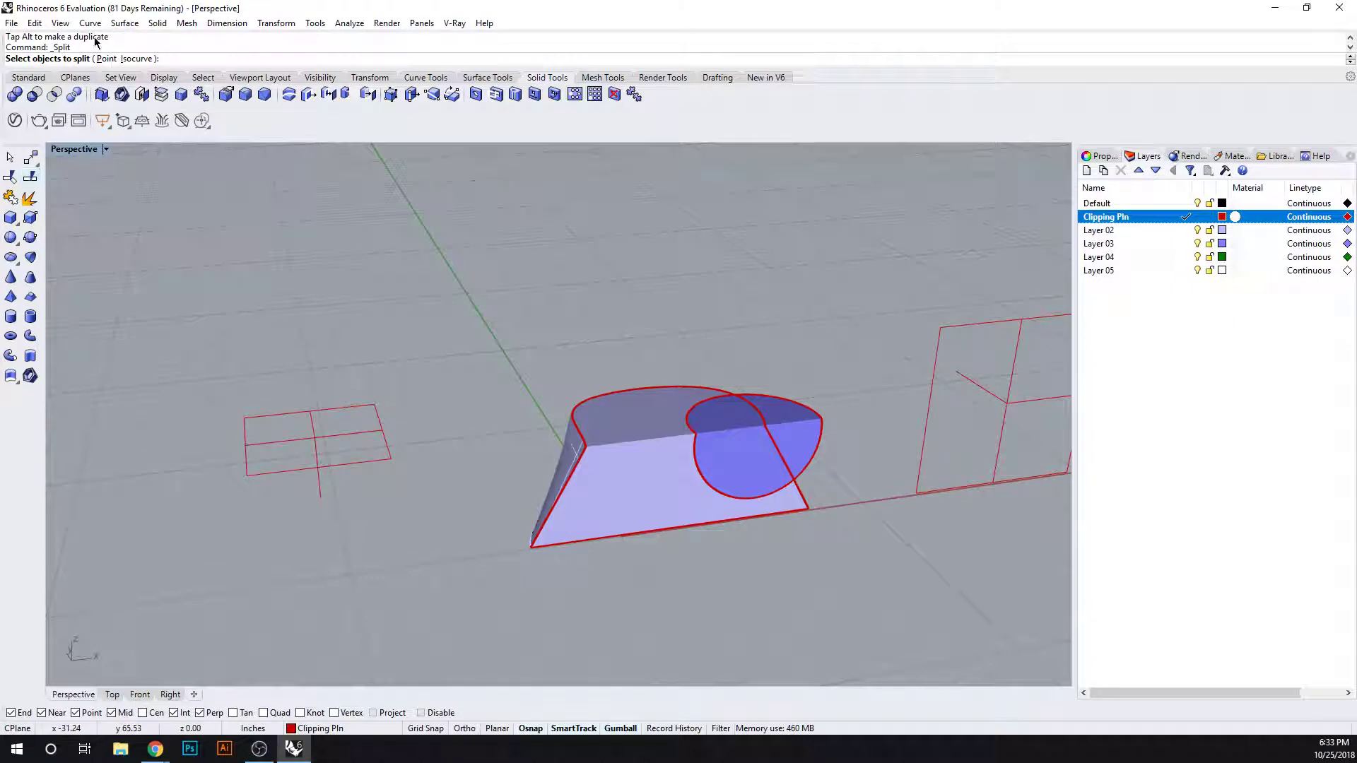
pyautogui.click(631, 404)
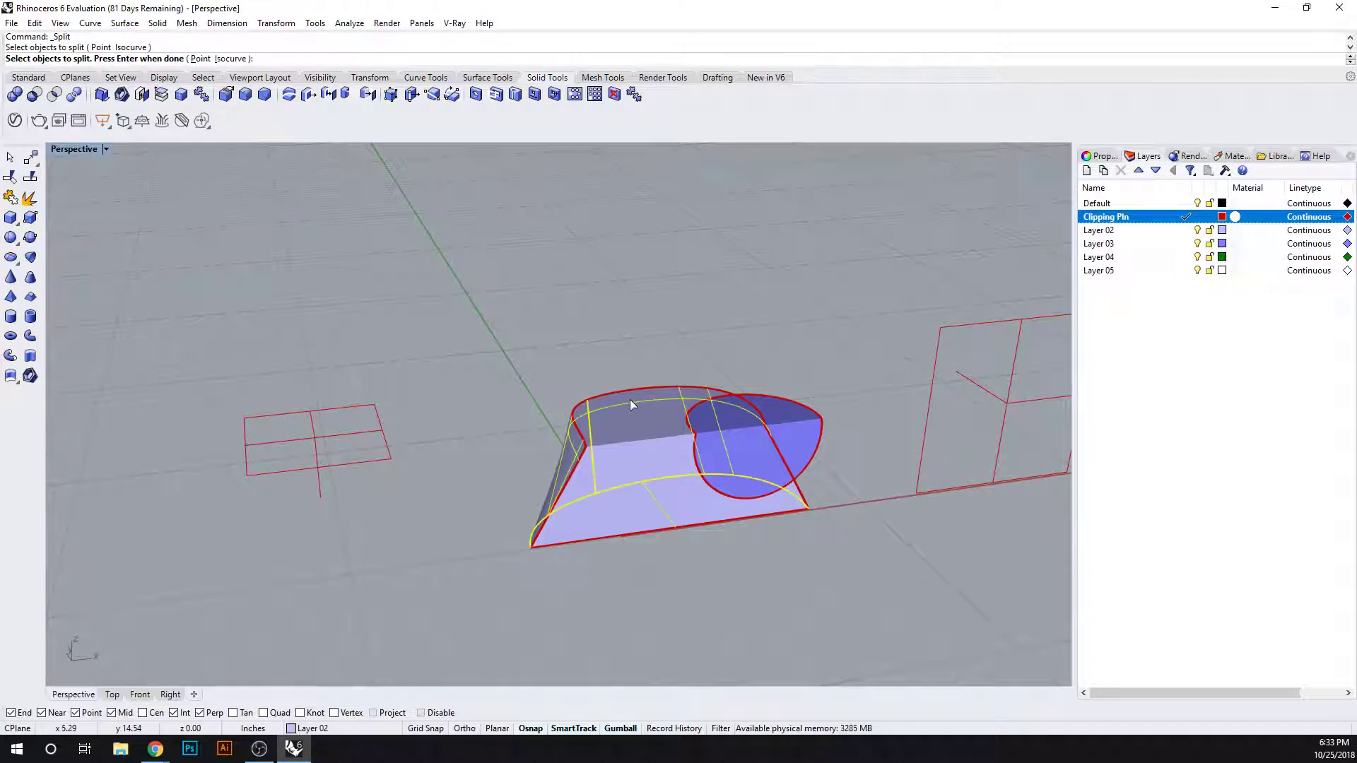
pyautogui.press('Return')
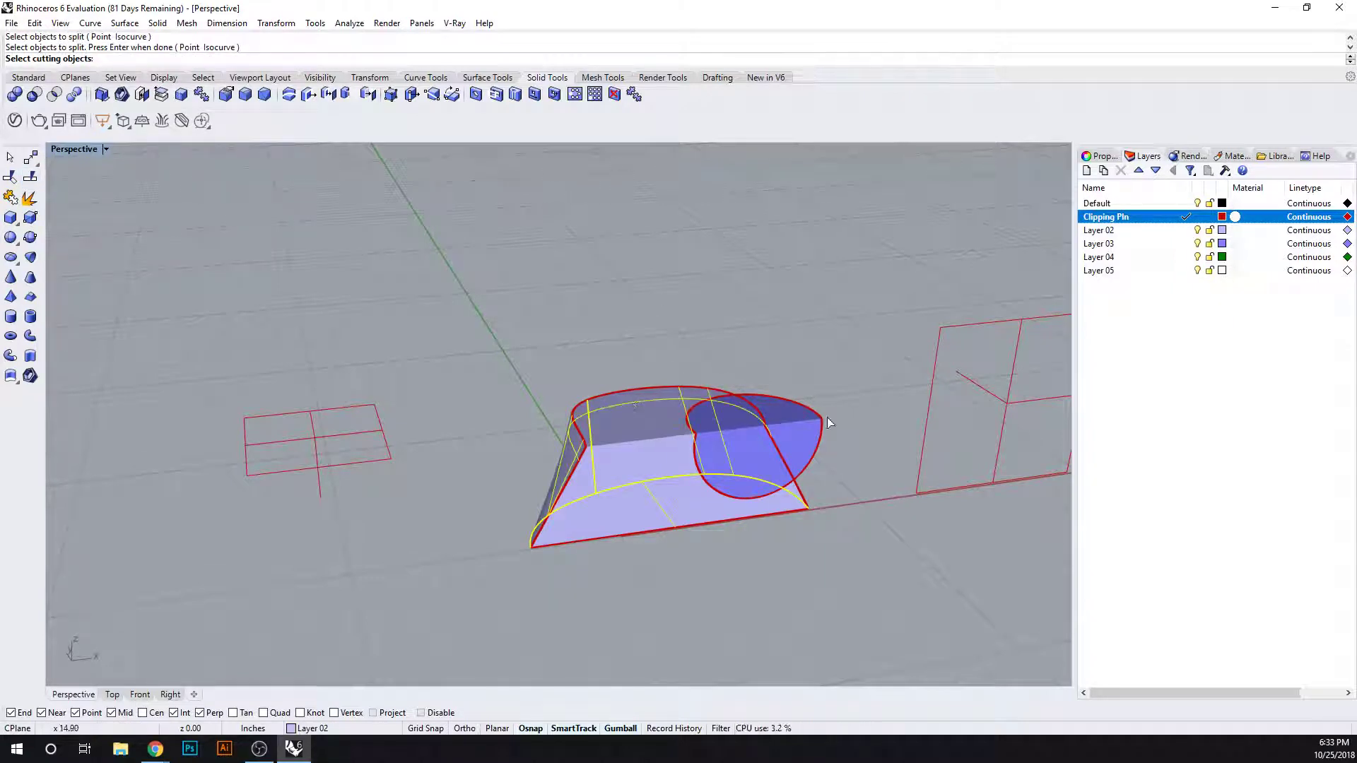
pyautogui.click(808, 427)
pyautogui.press('Return')
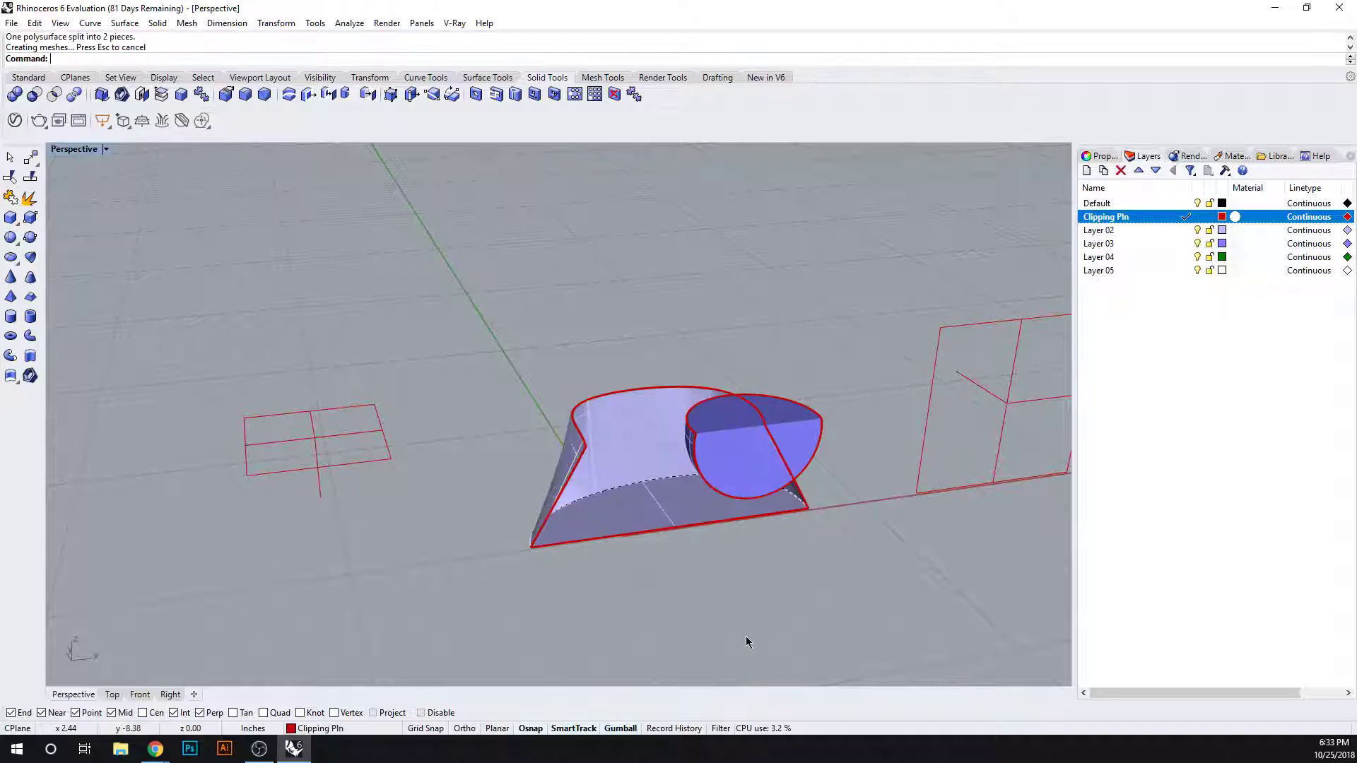
# Lift the cut piece where the sphere overlapped up and away from the solid
pyautogui.click(759, 437)
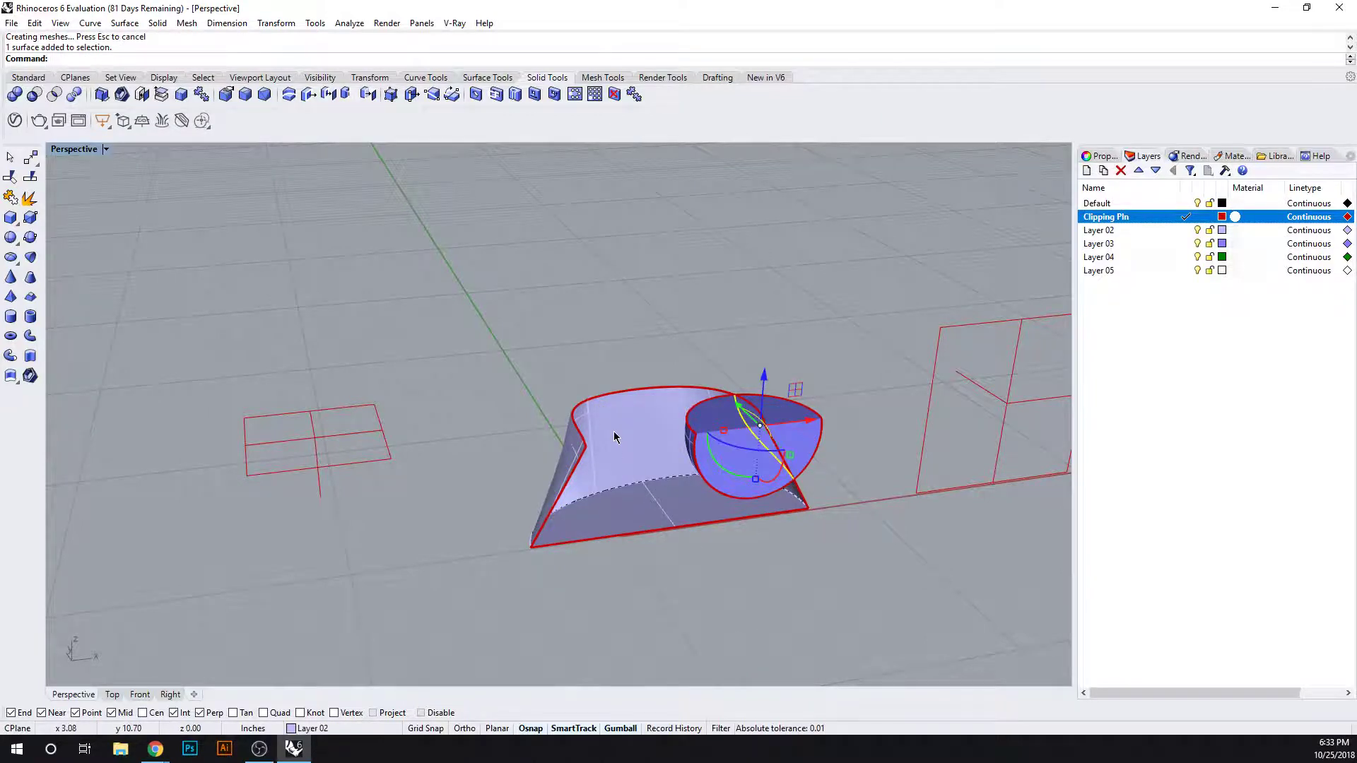
pyautogui.moveTo(616, 435); pyautogui.dragTo(636, 486, button='right')
pyautogui.moveTo(735, 387); pyautogui.dragTo(591, 282)
pyautogui.click(498, 376)
pyautogui.moveTo(498, 376); pyautogui.dragTo(685, 365, button='right')
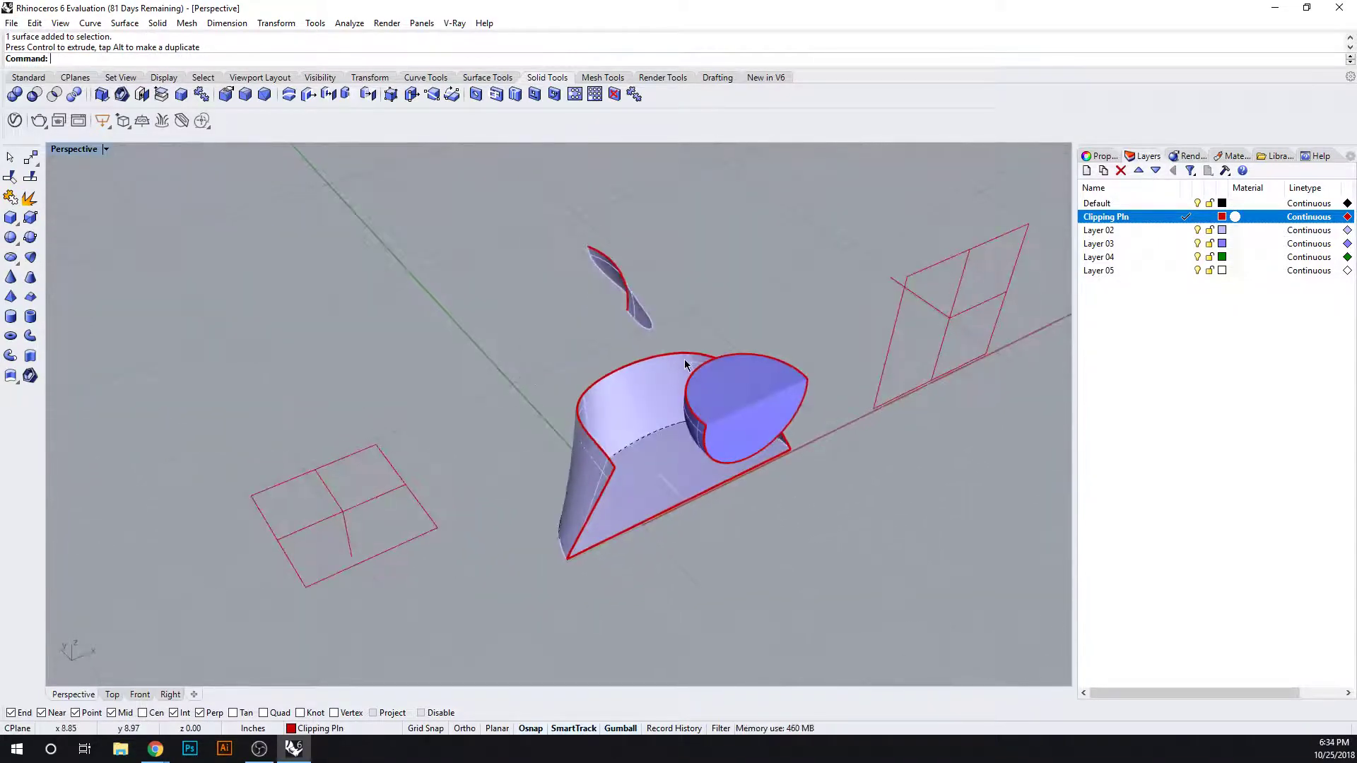
# Slide the right clipping plane clear of the body and hide Layer 03
pyautogui.click(928, 304)
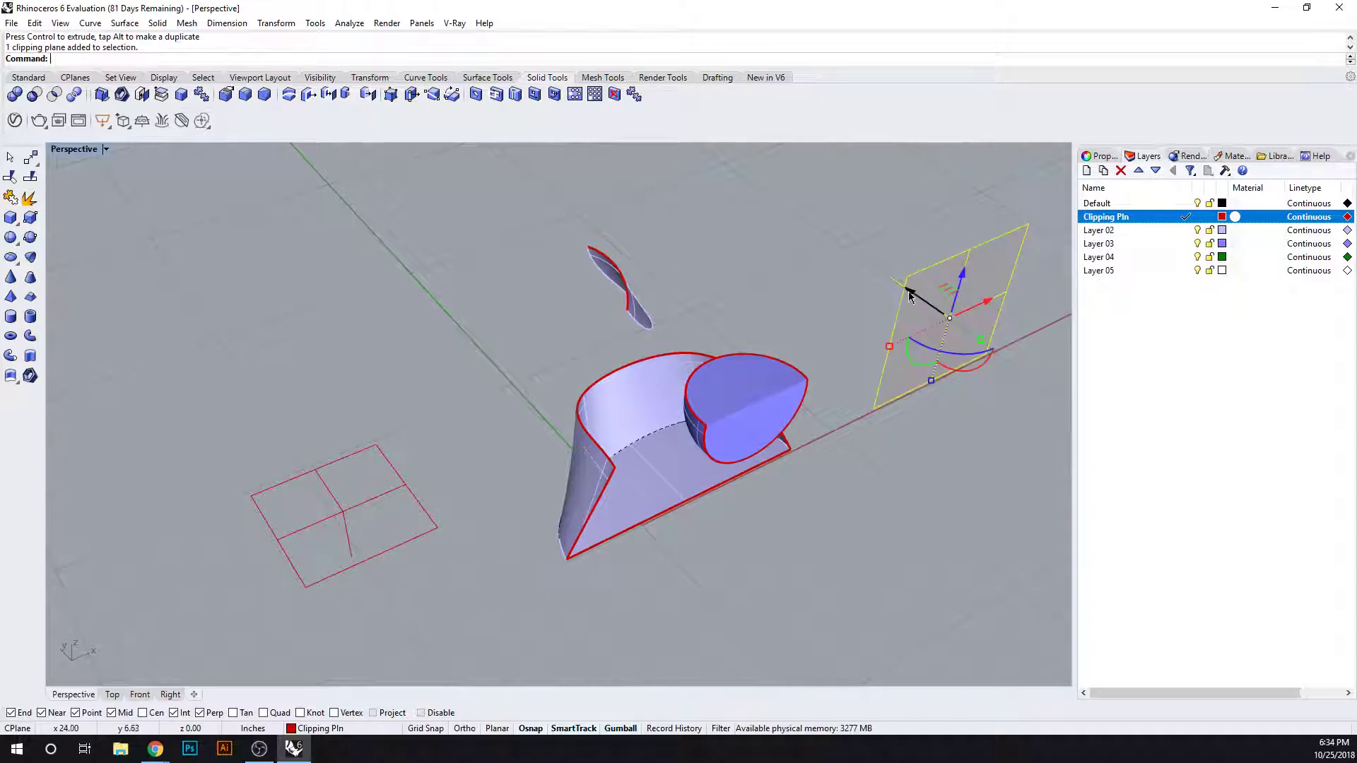
pyautogui.moveTo(923, 303); pyautogui.dragTo(814, 500)
pyautogui.click(896, 477)
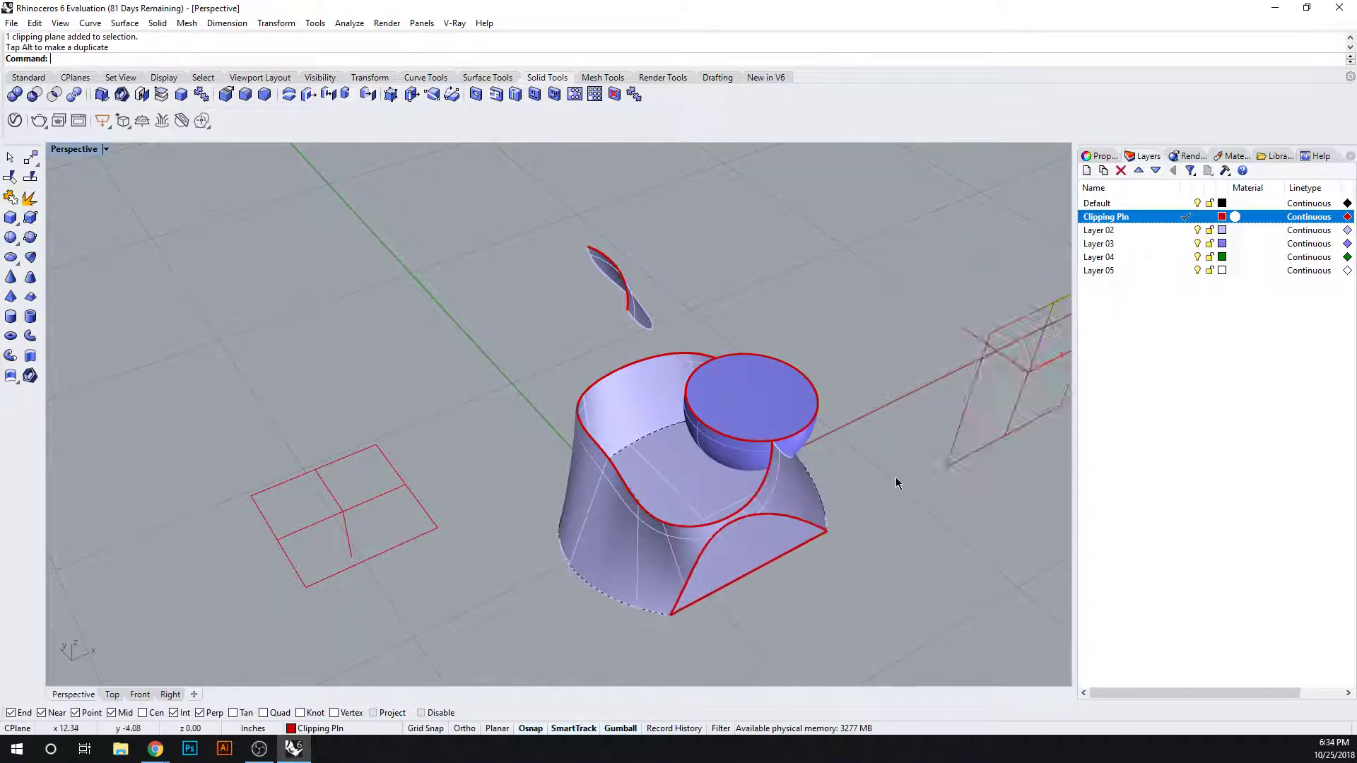
pyautogui.moveTo(896, 477); pyautogui.dragTo(687, 449, button='right')
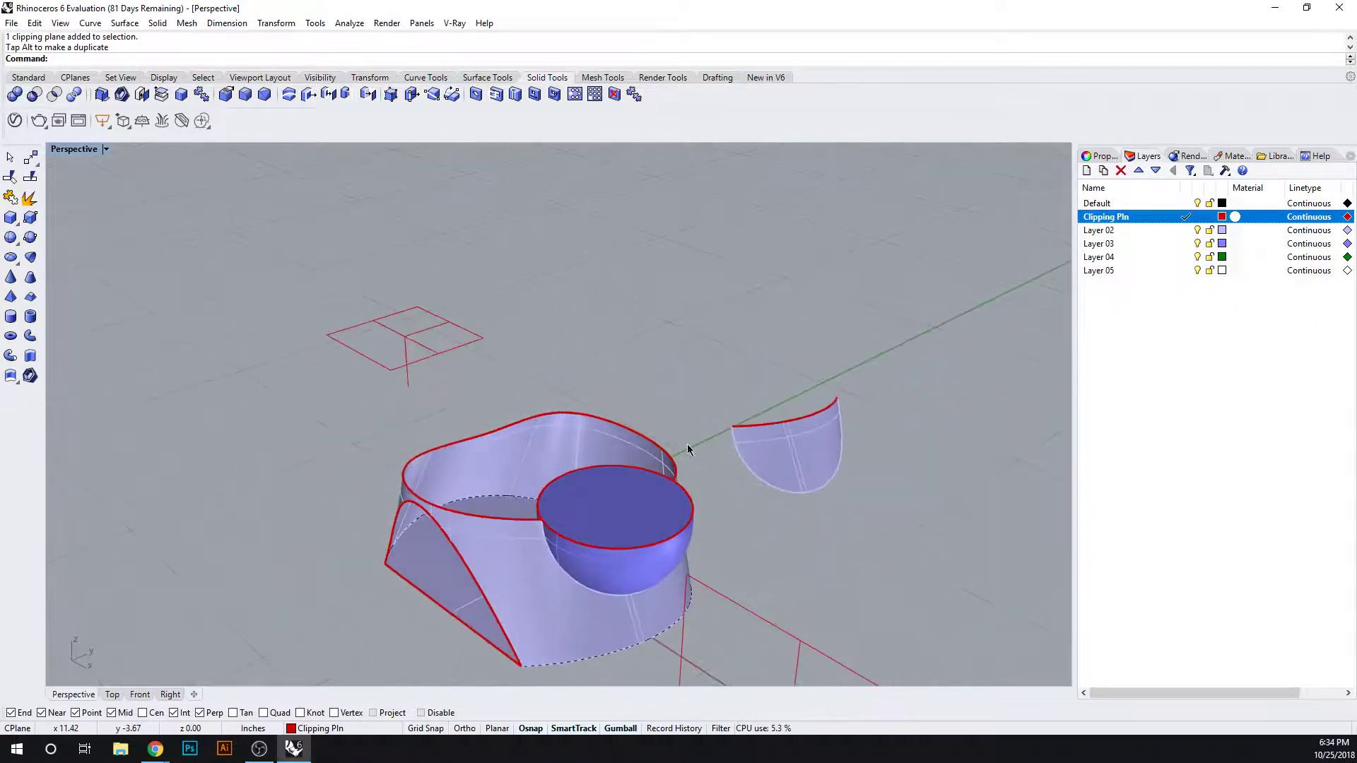
pyautogui.click(534, 598)
pyautogui.click(772, 570)
pyautogui.click(1197, 244)
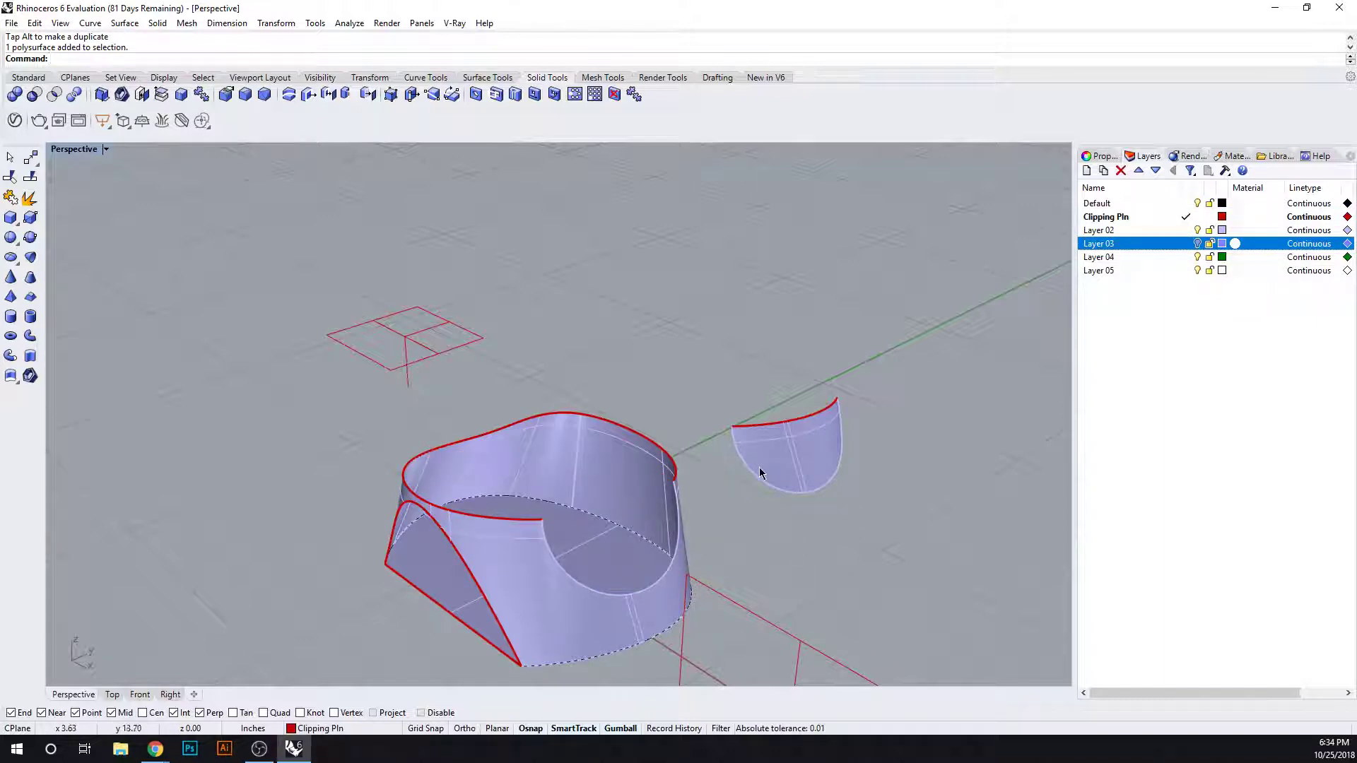
# Undo the layer hiding, the clipping plane move and the split
pyautogui.hotkey('ctrl', 'z')
pyautogui.hotkey('ctrl', 'z')
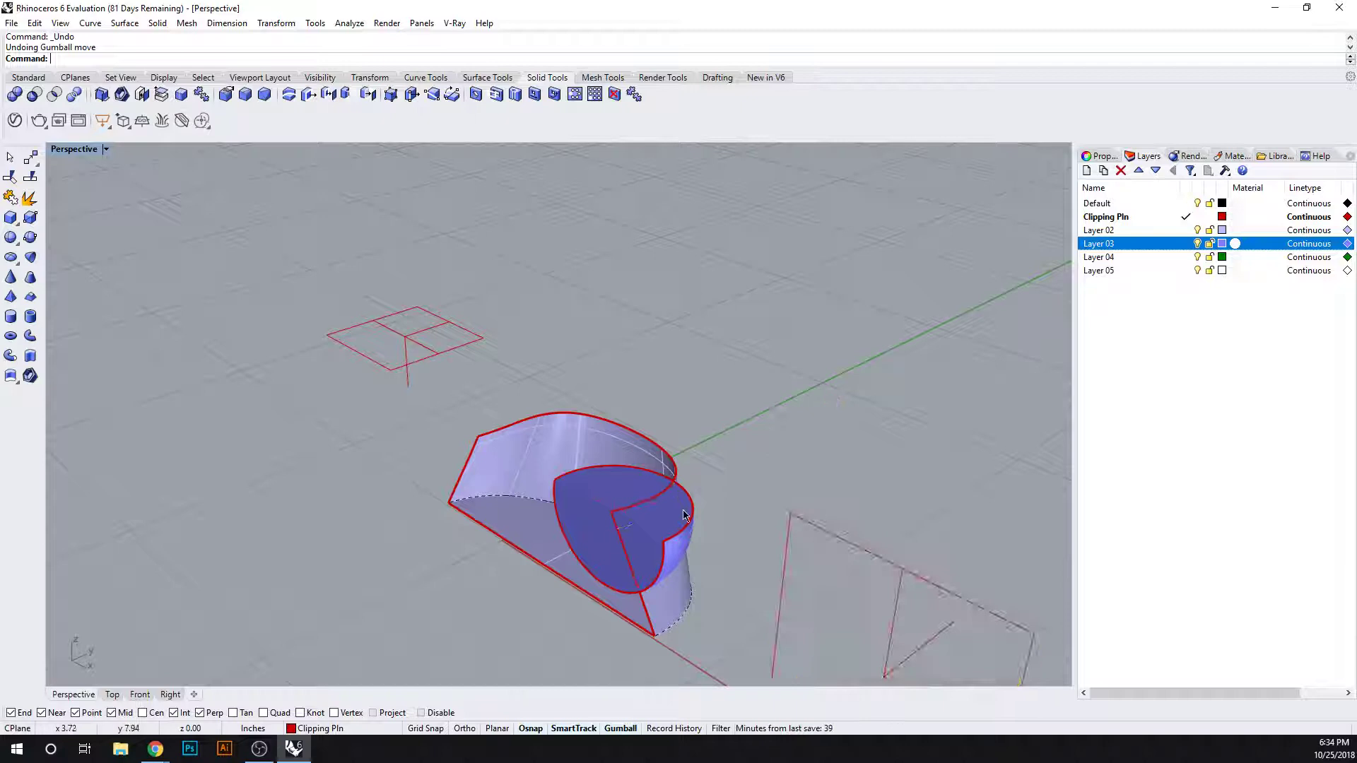
pyautogui.hotkey('ctrl', 'z')
pyautogui.press('Escape')
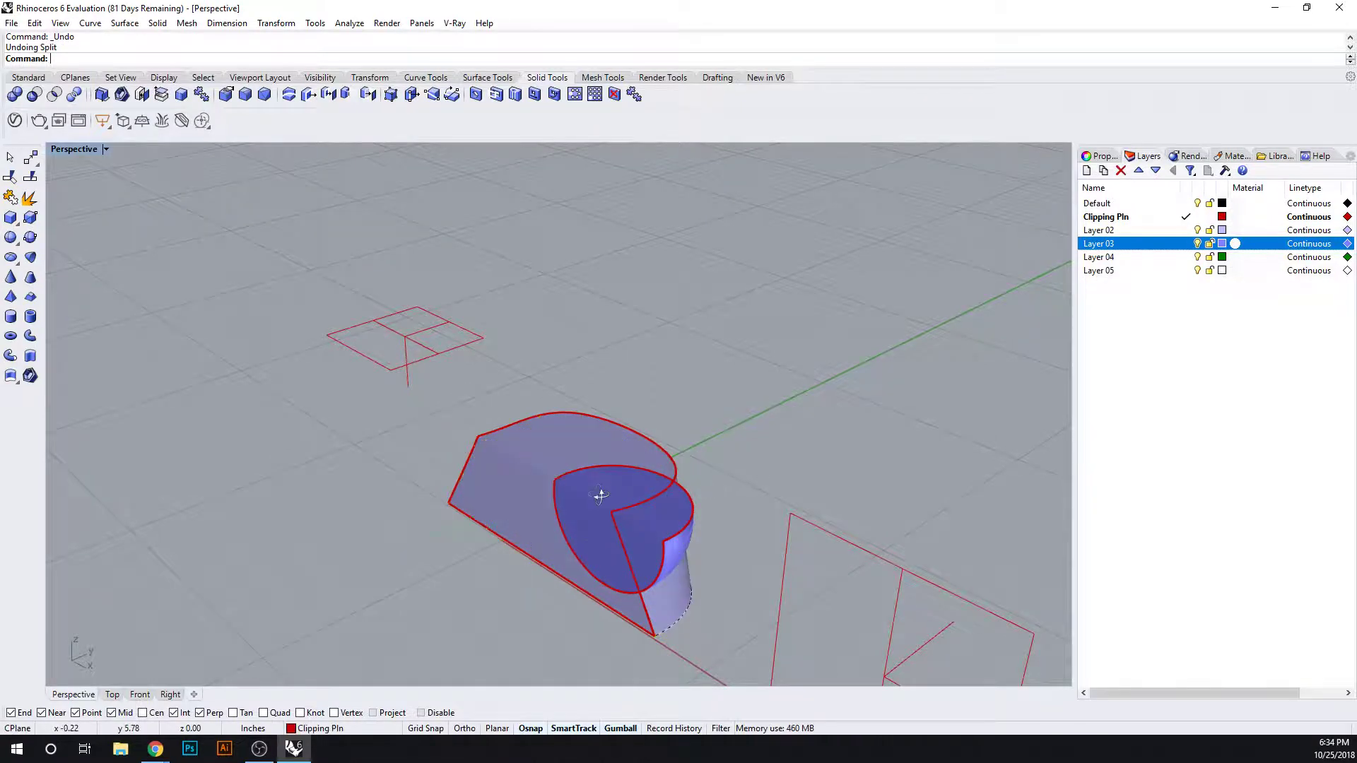
pyautogui.moveTo(600, 495); pyautogui.dragTo(746, 491, button='right')
pyautogui.moveTo(746, 440); pyautogui.dragTo(670, 480, button='right')
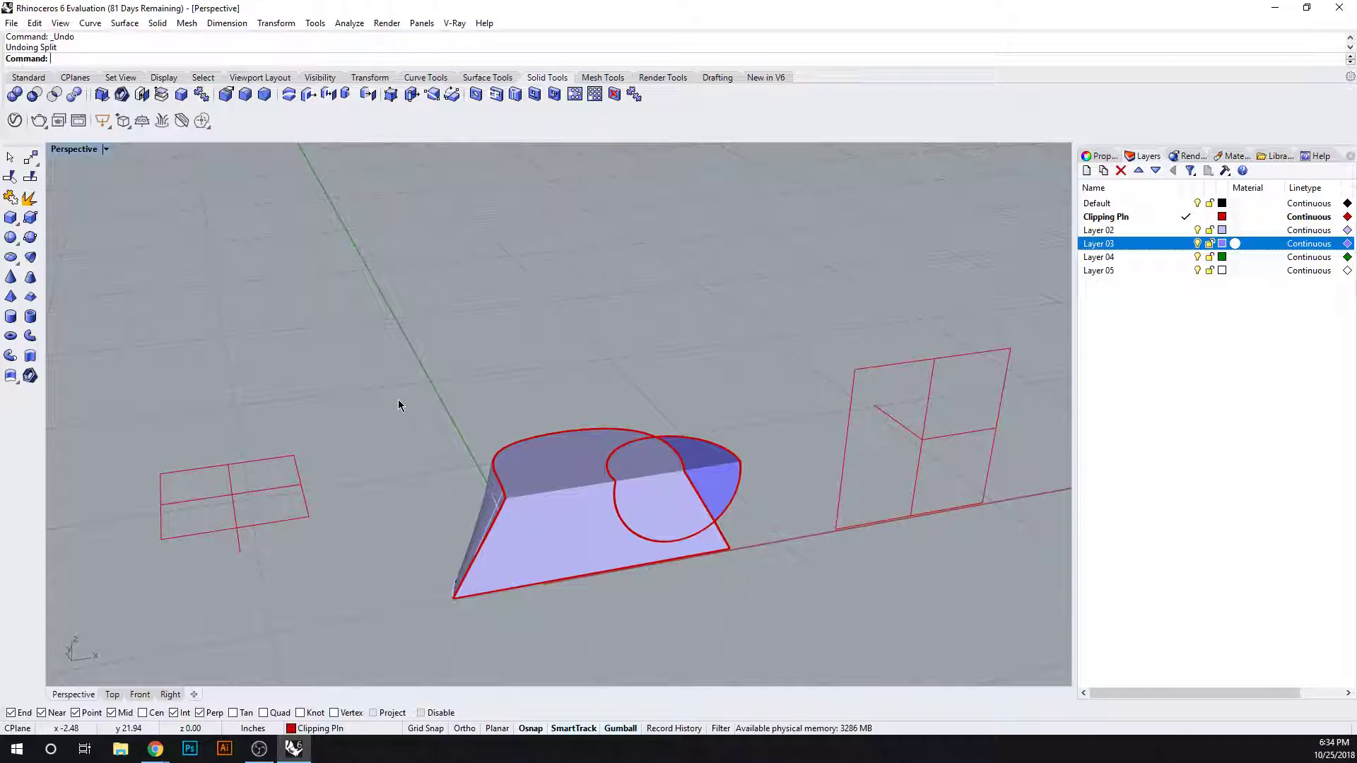
pyautogui.scroll(2, 632, 444)
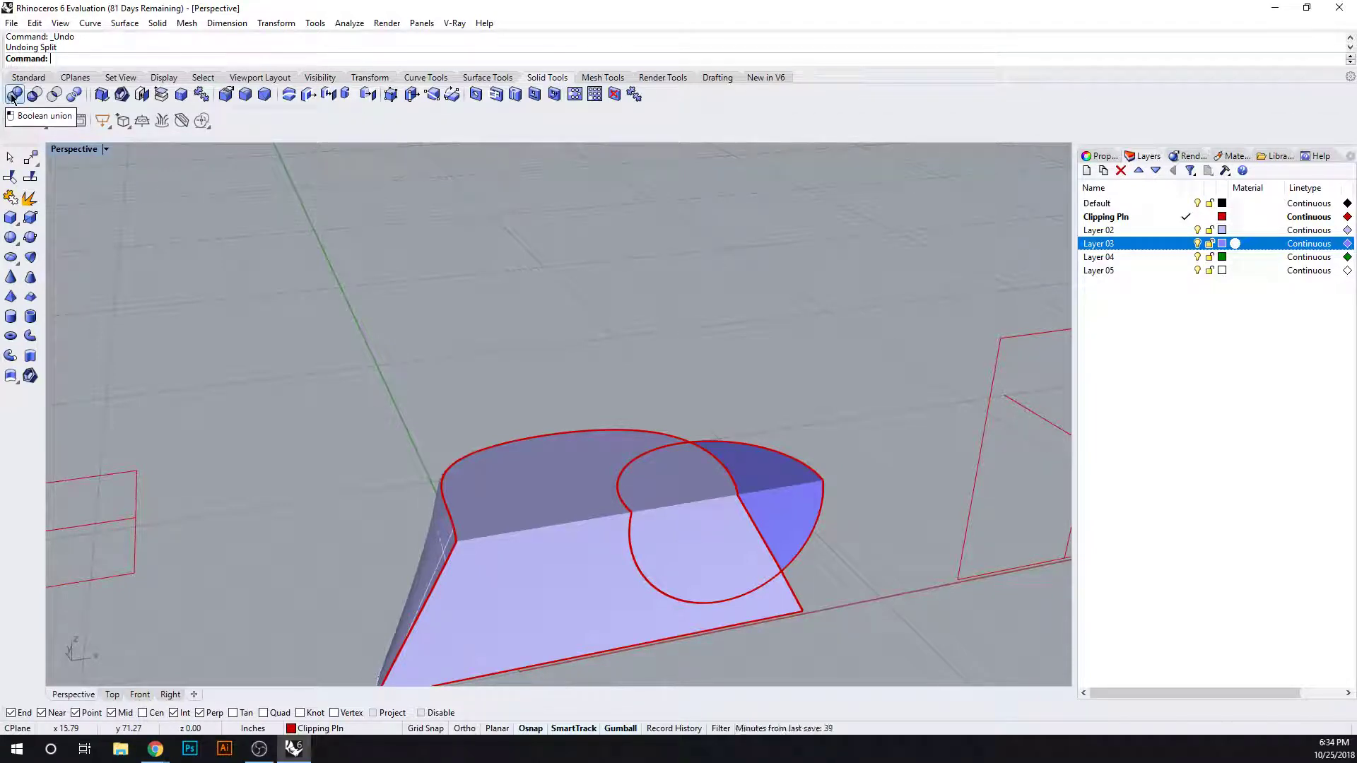
pyautogui.scroll(-3, 643, 355)
# Nudge the right clipping plane to adjust the cut and orbit around the solid
pyautogui.click(868, 396)
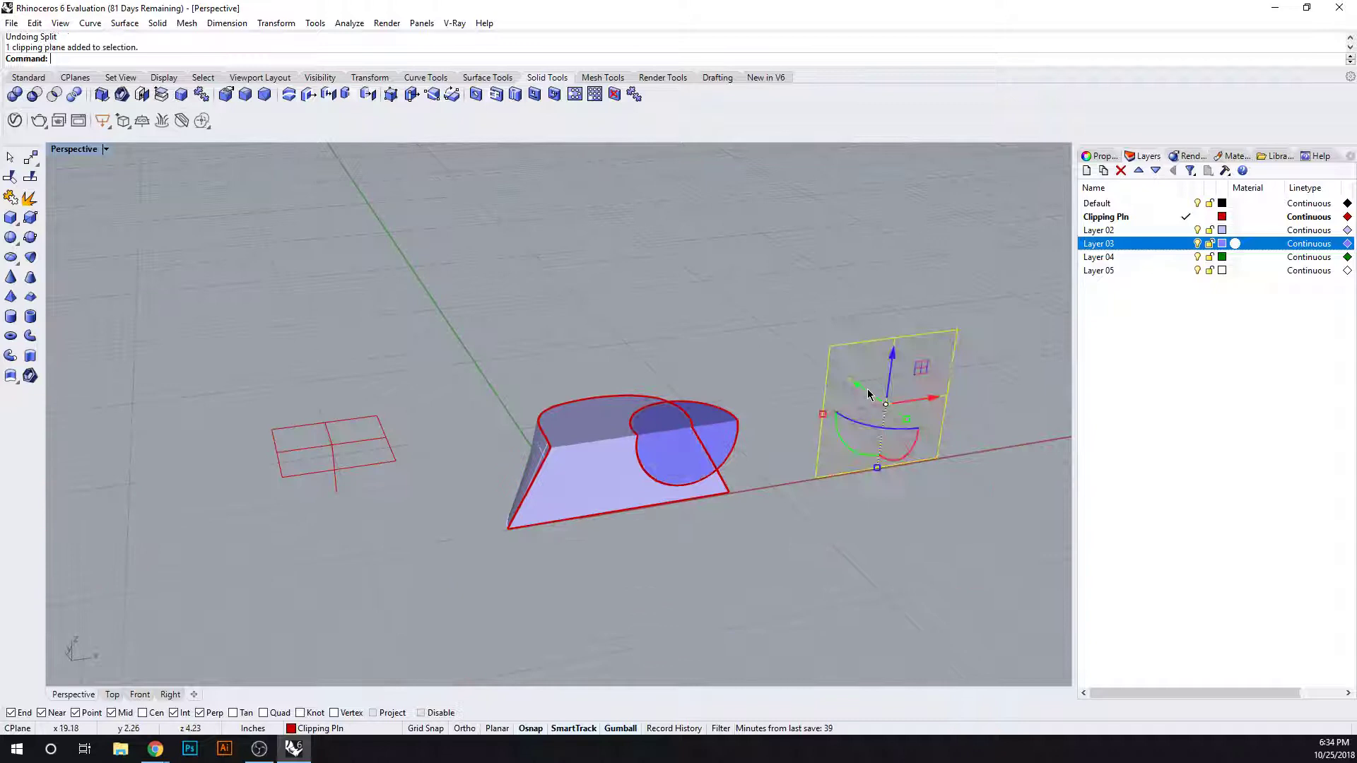
pyautogui.moveTo(869, 394); pyautogui.dragTo(867, 384)
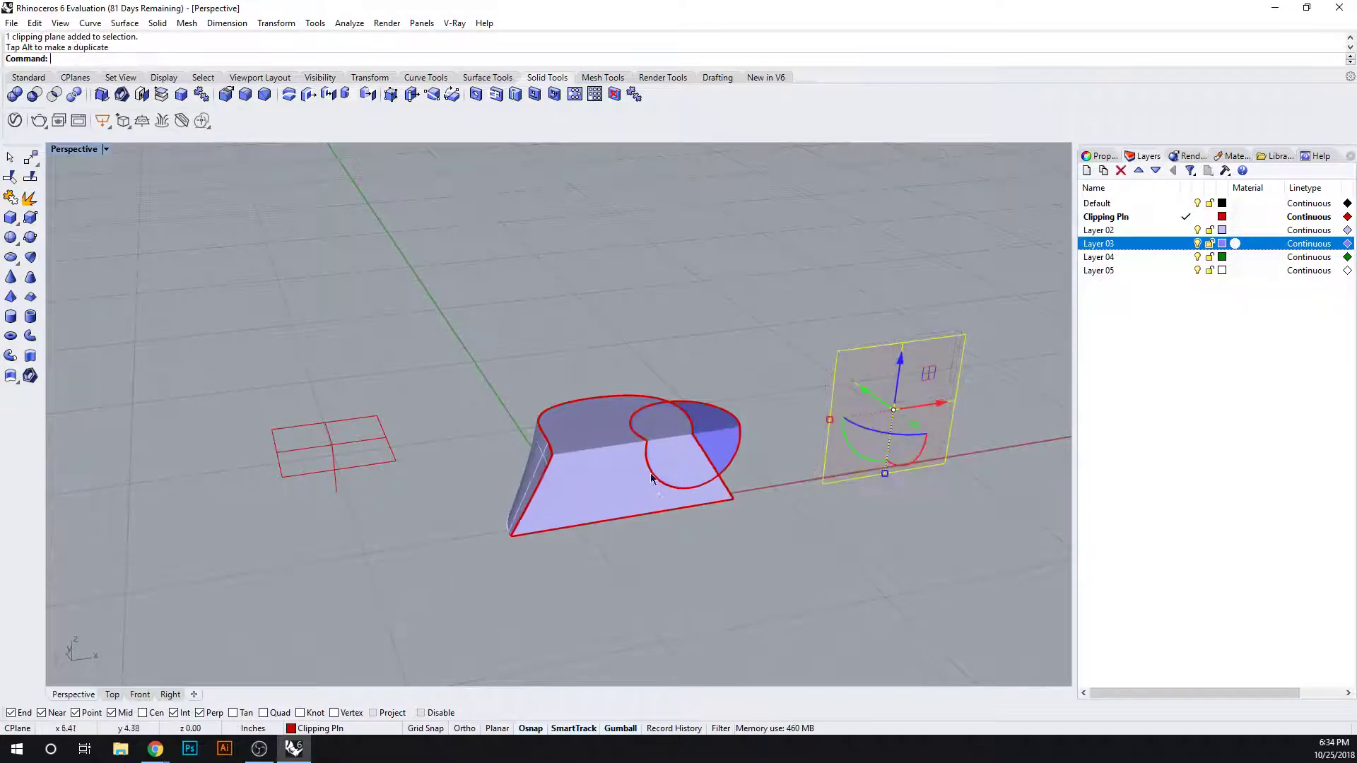
pyautogui.scroll(2, 764, 481)
pyautogui.click(764, 482)
pyautogui.moveTo(765, 481); pyautogui.dragTo(549, 421, button='right')
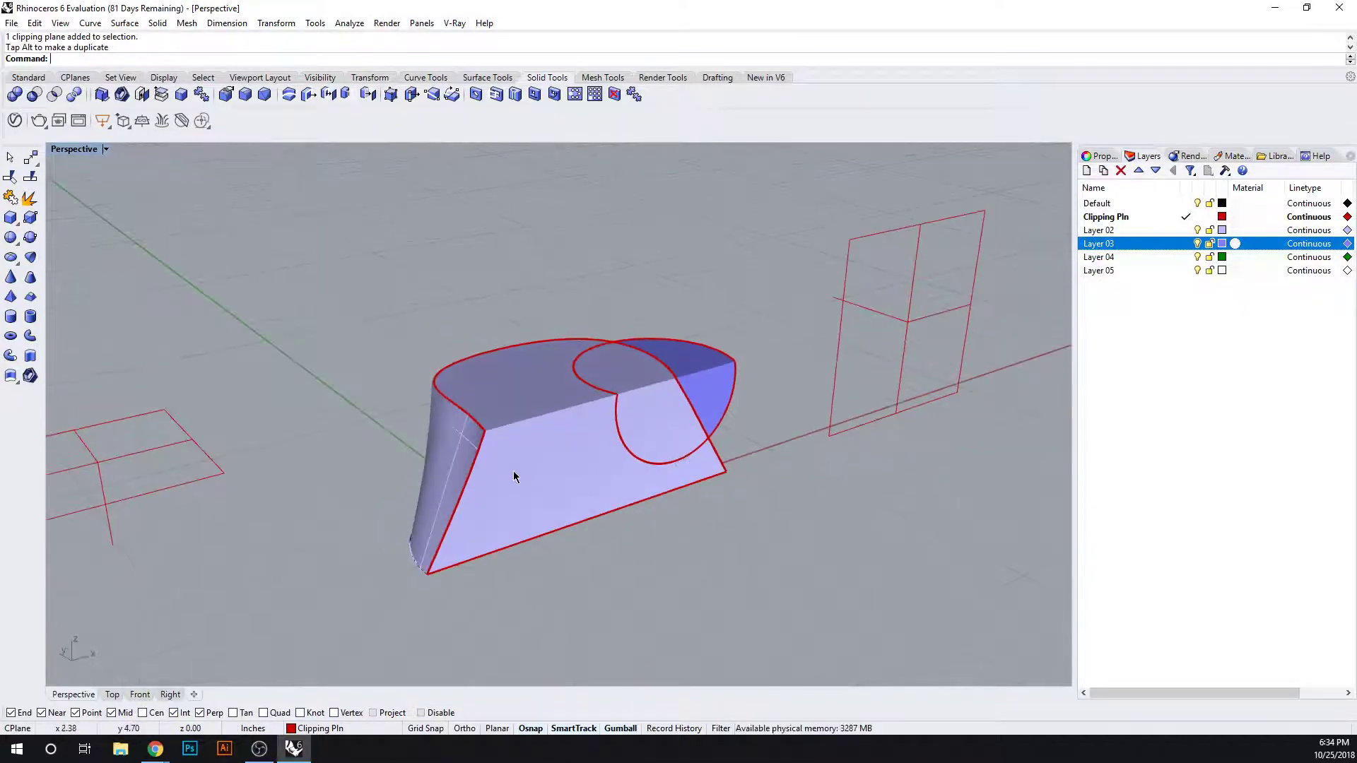
pyautogui.moveTo(513, 470); pyautogui.dragTo(352, 376, button='right')
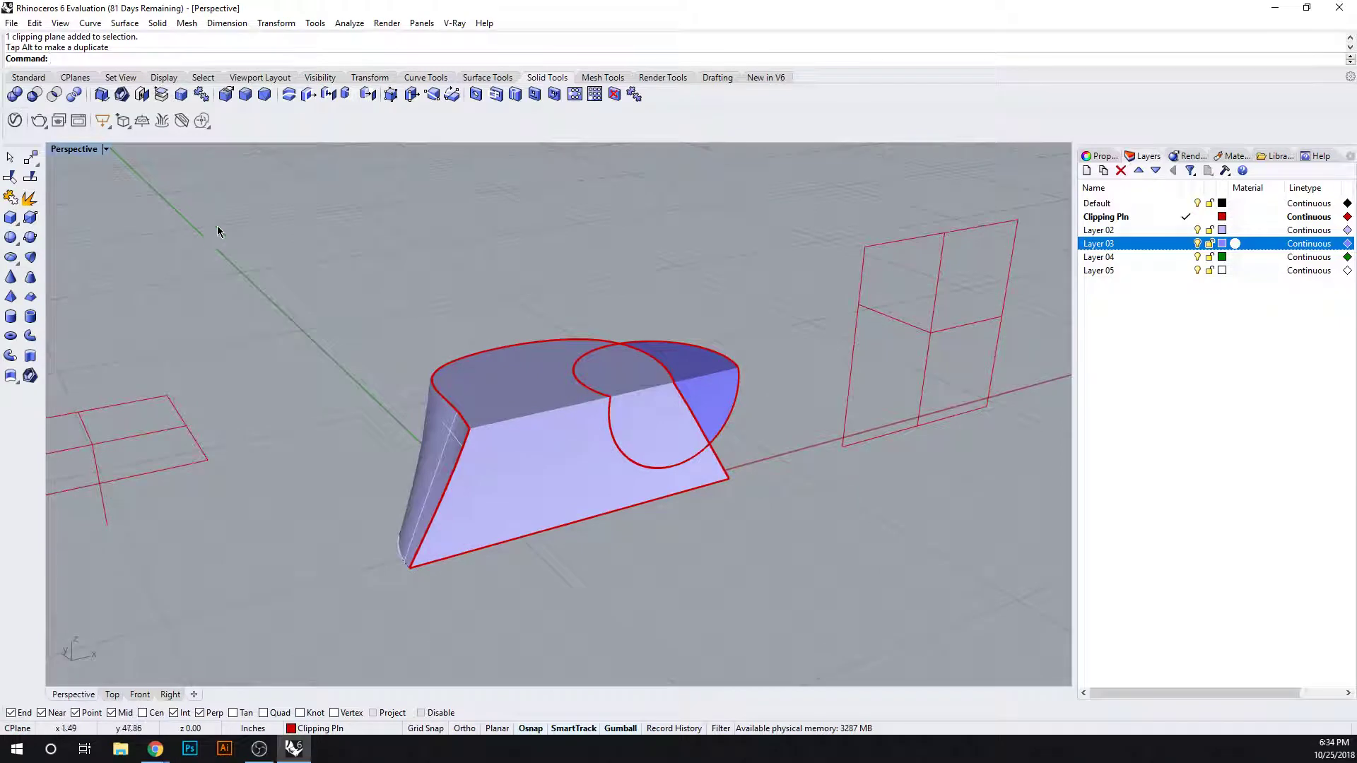
pyautogui.click(18, 96)
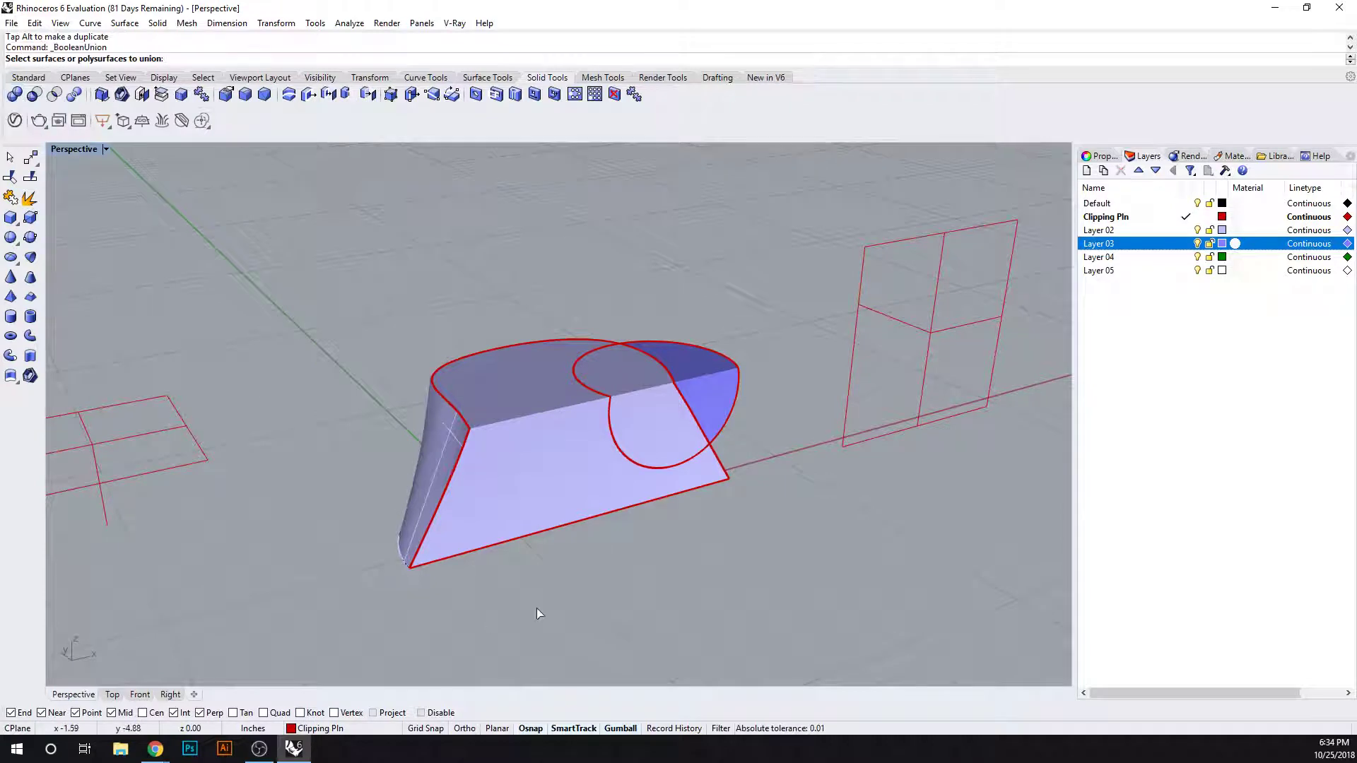
pyautogui.click(552, 440)
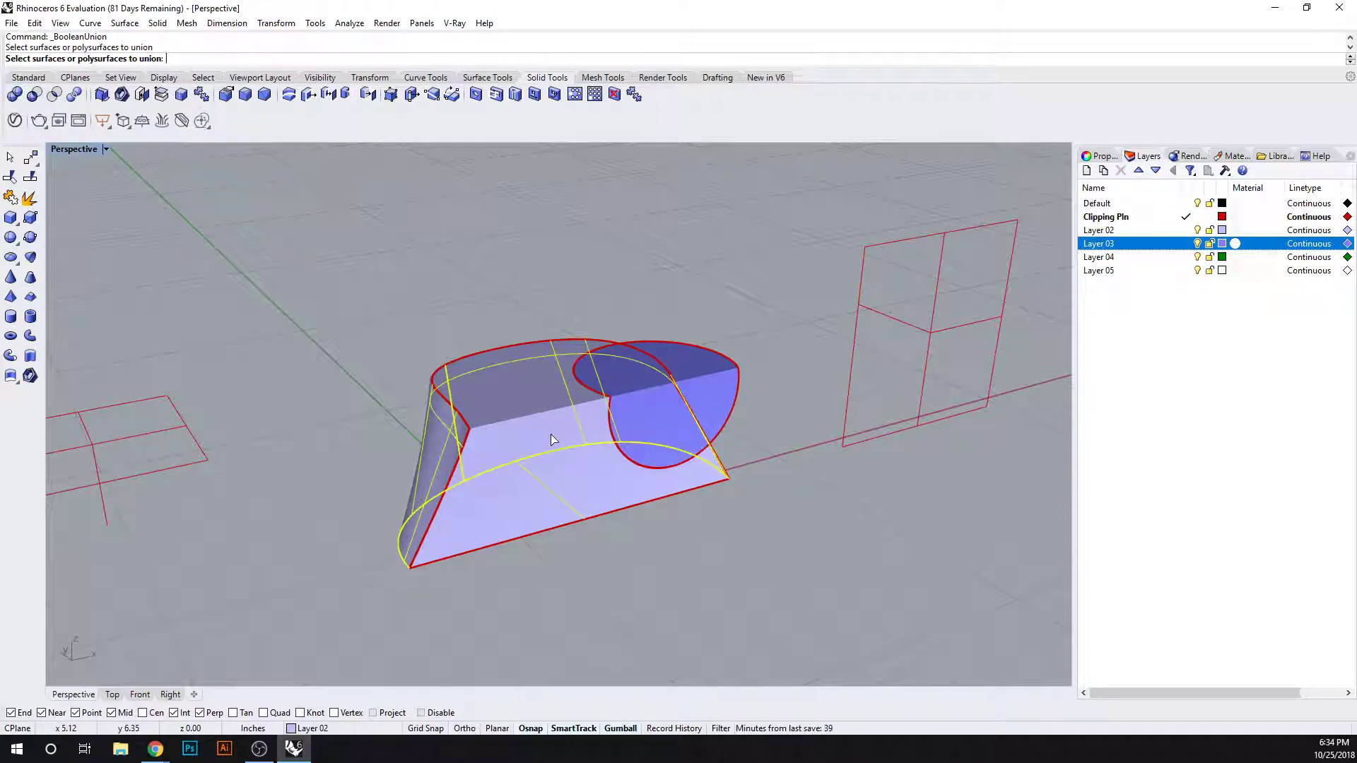
pyautogui.click(661, 388)
pyautogui.press('Return')
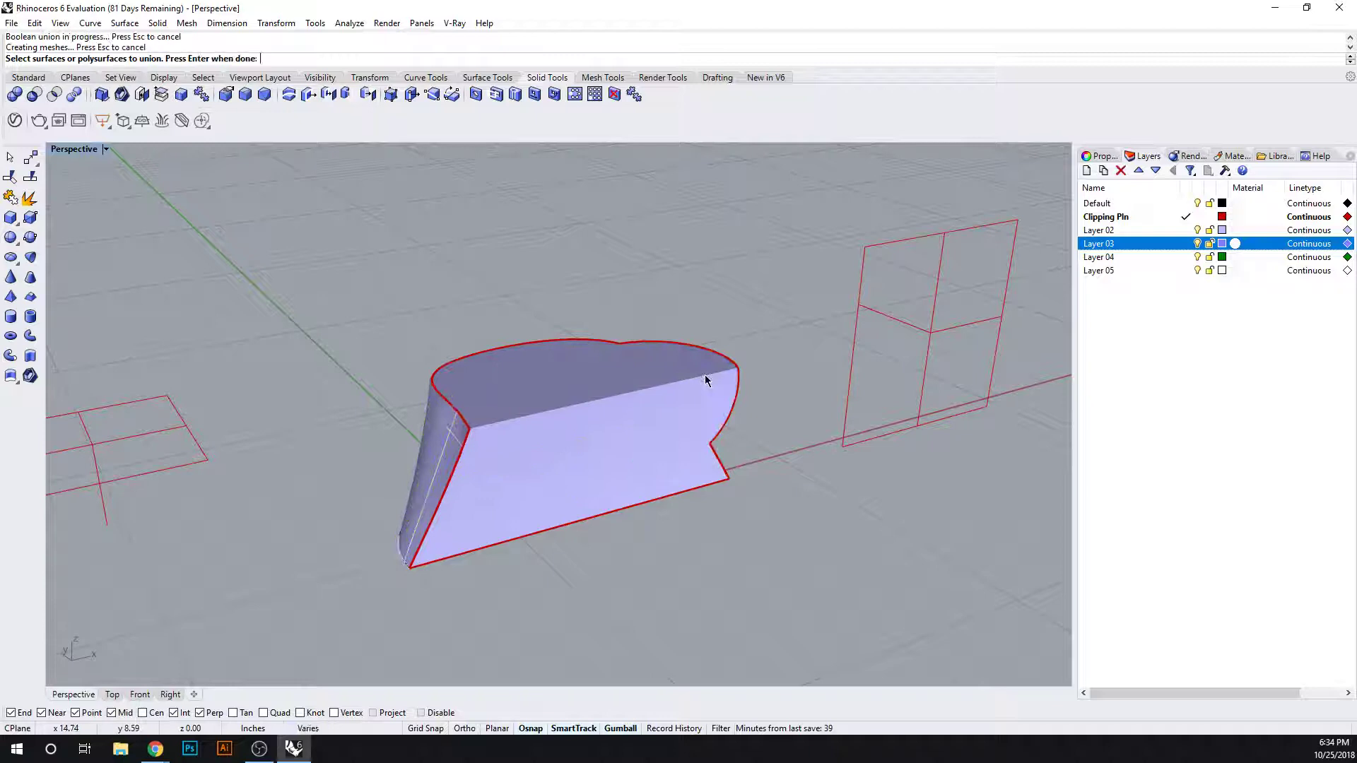
pyautogui.click(744, 385)
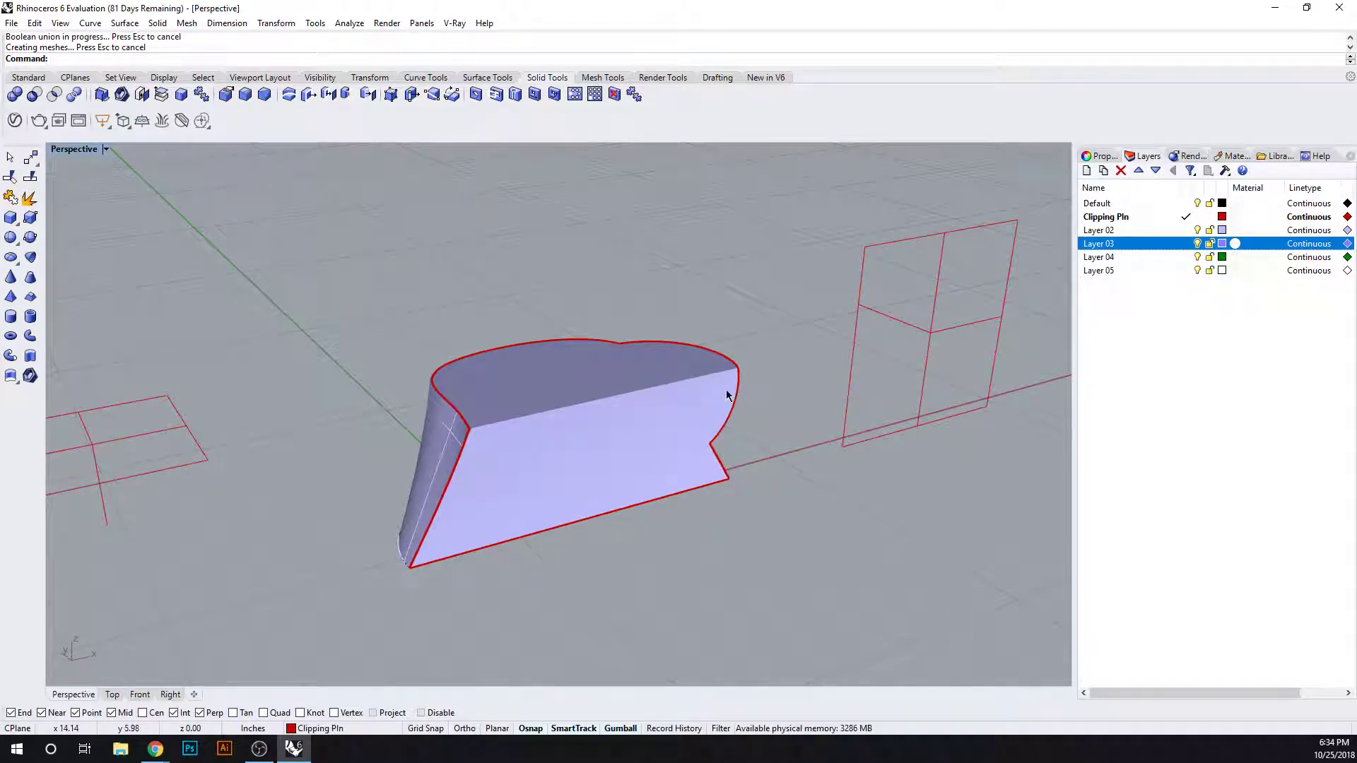
pyautogui.click(729, 375)
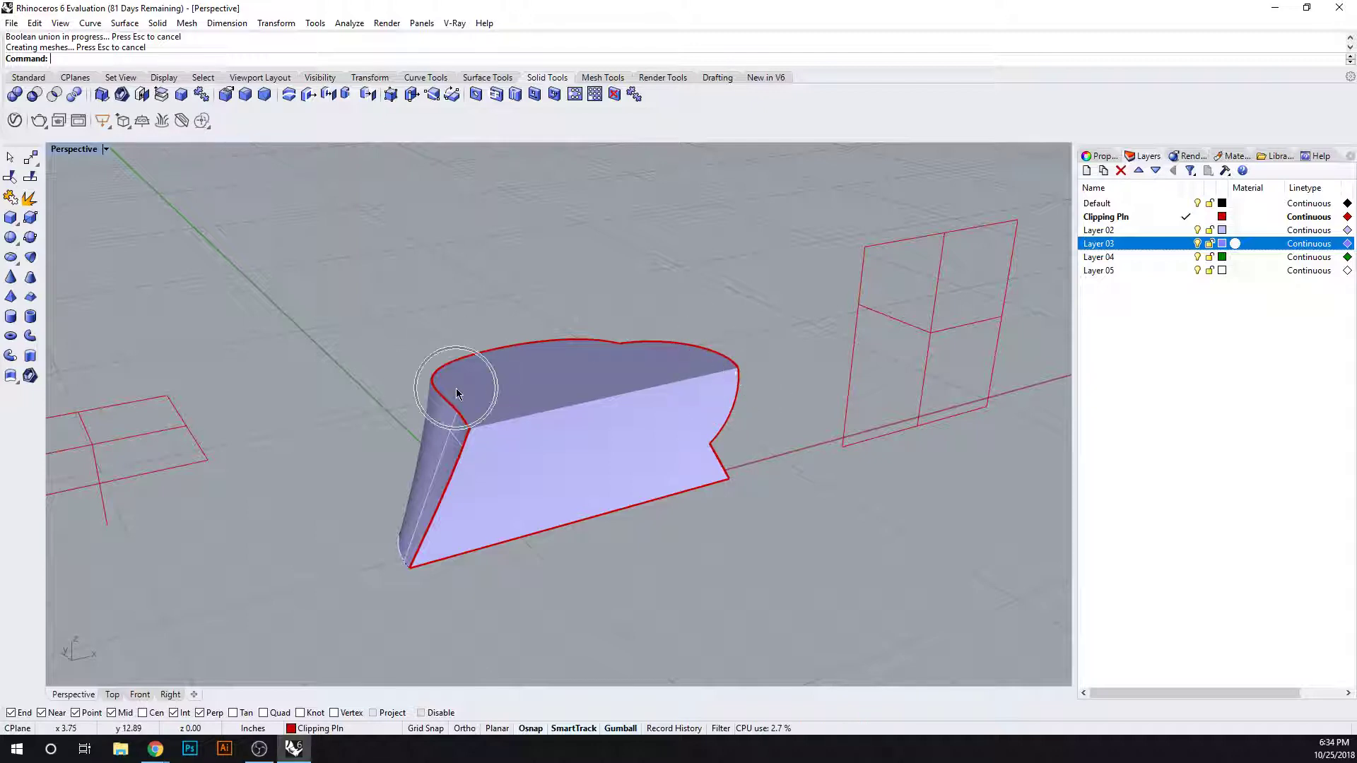
pyautogui.hotkey('ctrl', 'z')
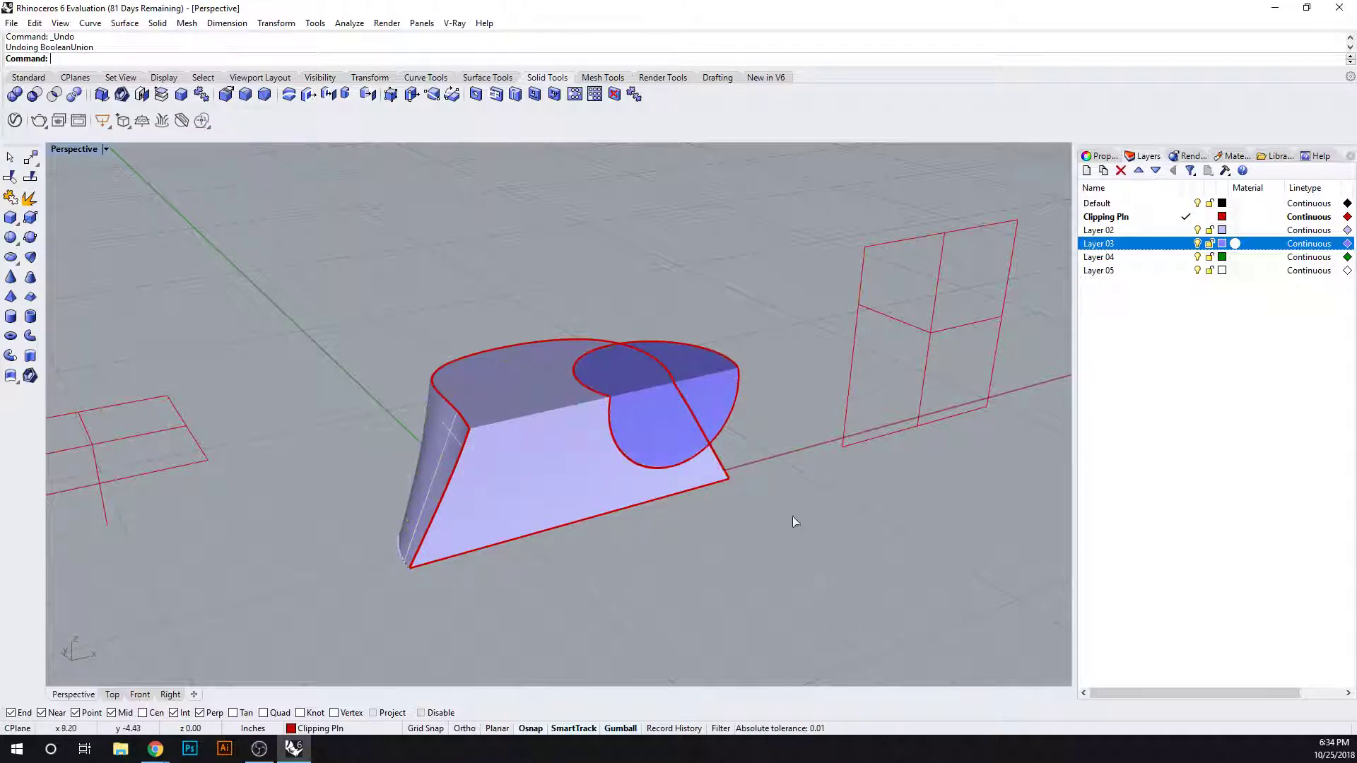
pyautogui.press('Return')
pyautogui.click(731, 401)
pyautogui.click(494, 437)
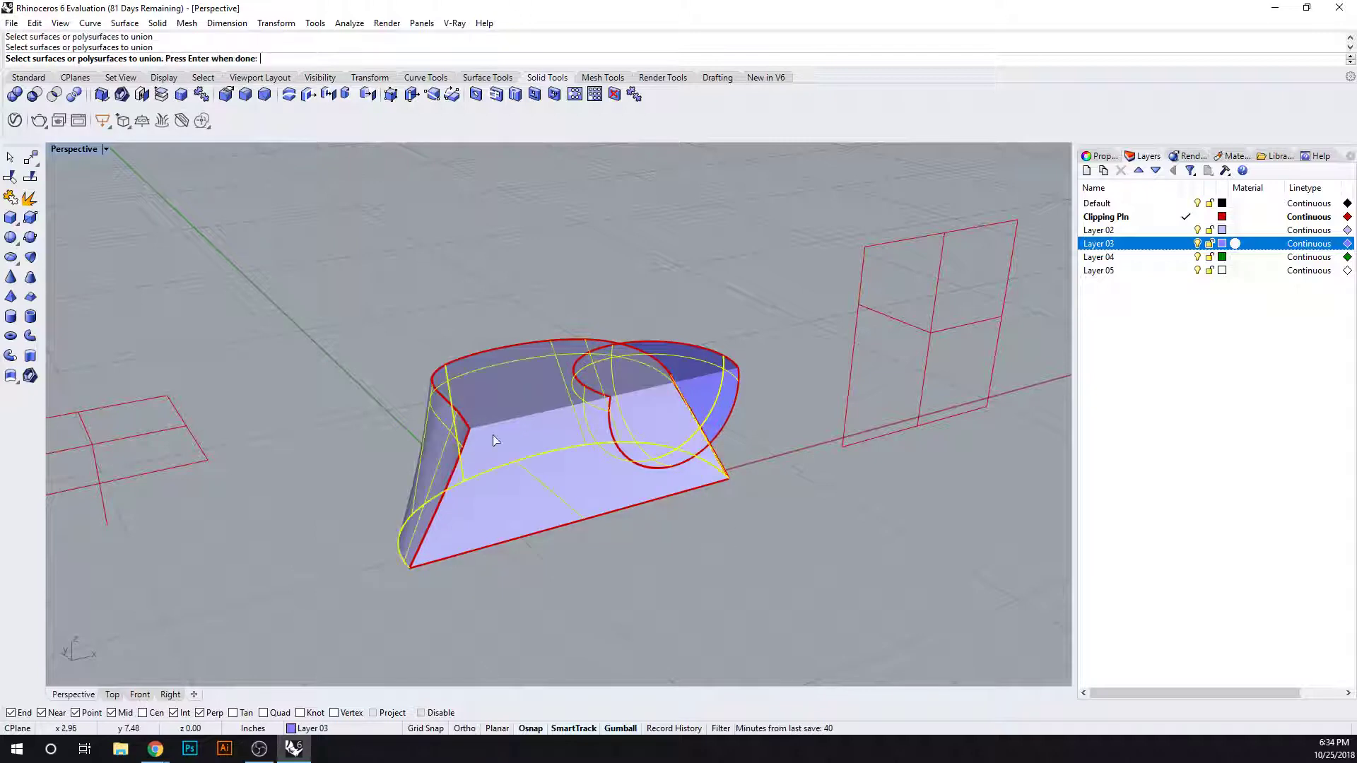
pyautogui.press('Return')
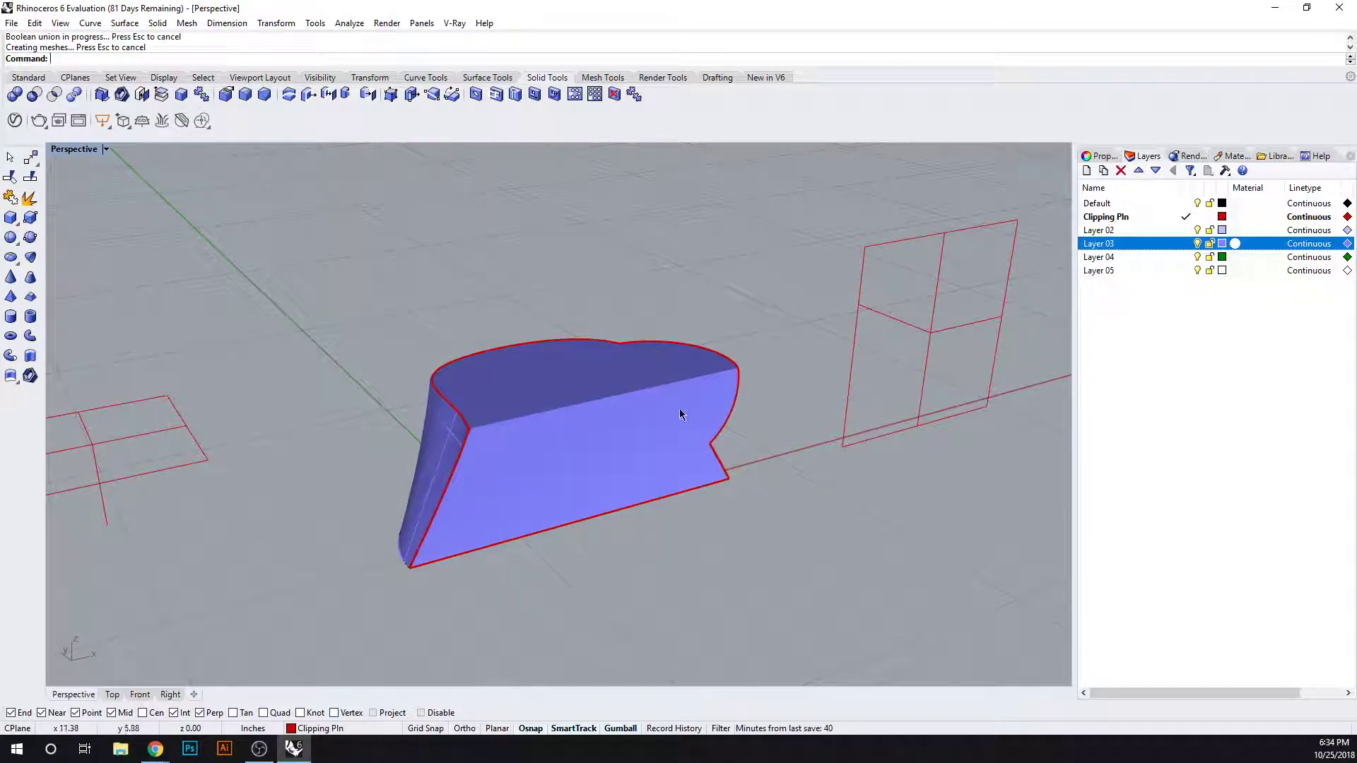
pyautogui.hotkey('ctrl', 'z')
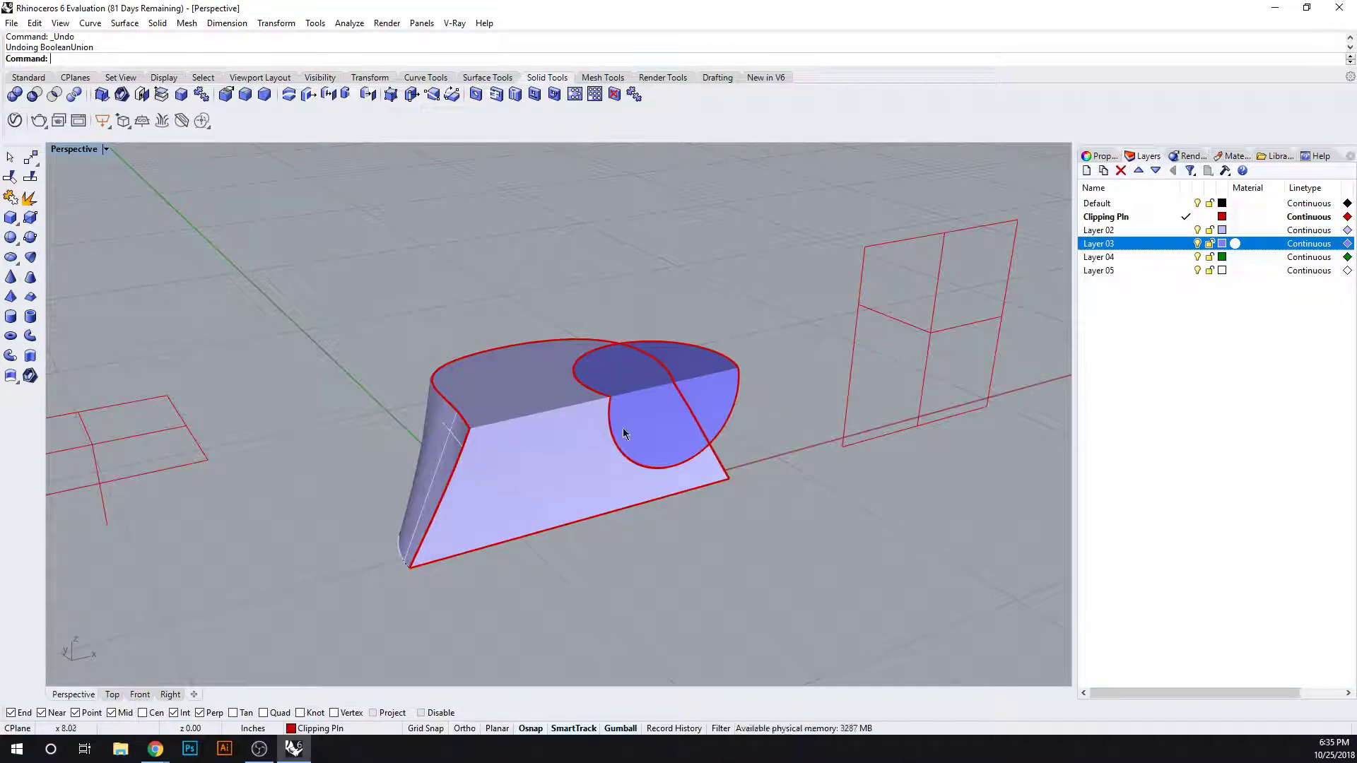
pyautogui.click(33, 95)
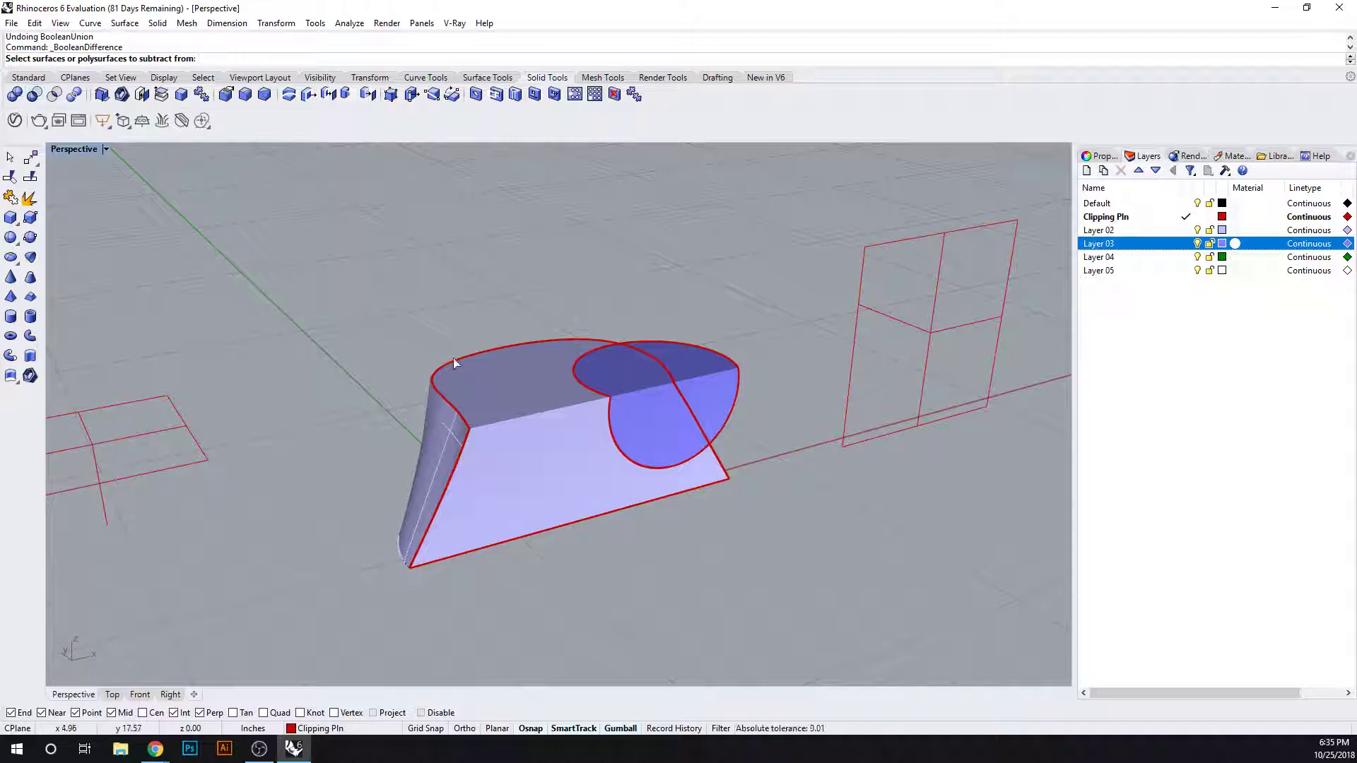
pyautogui.moveTo(638, 387); pyautogui.dragTo(634, 430, button='right')
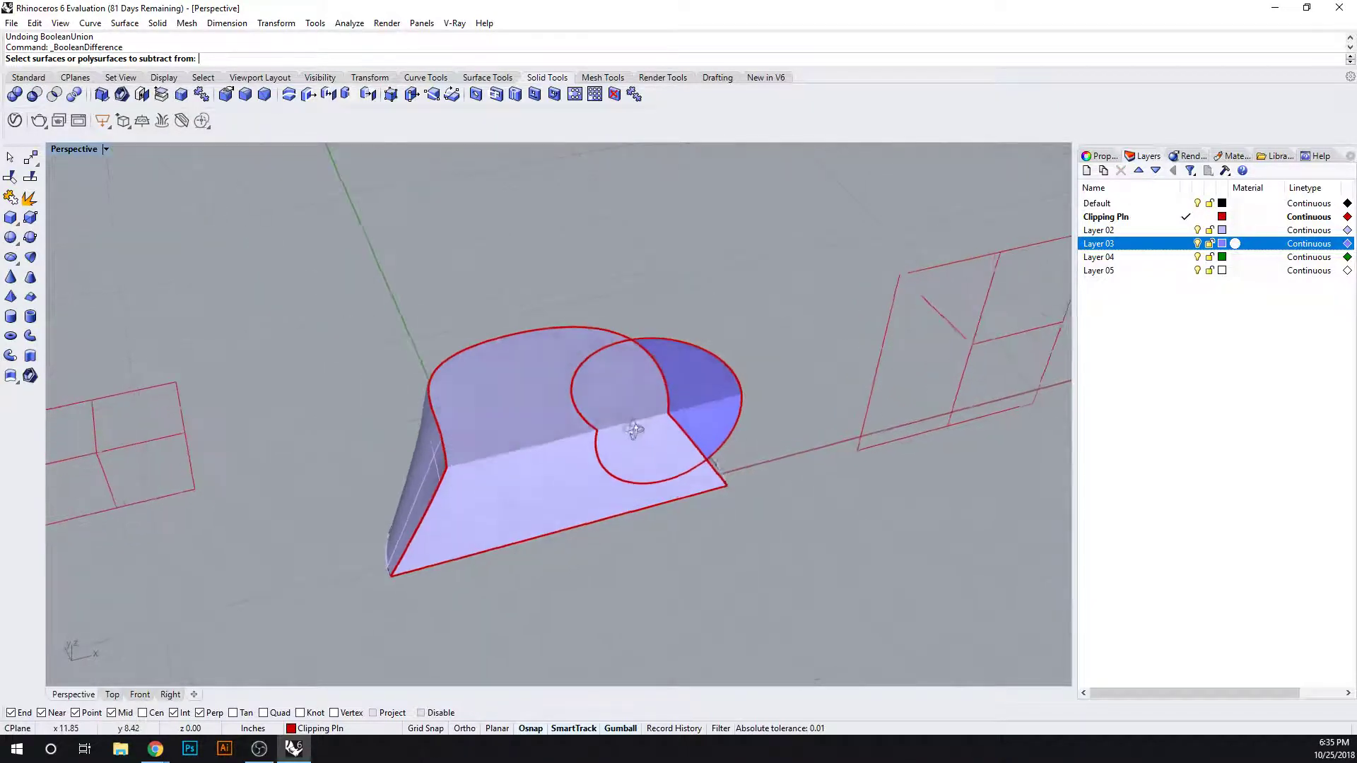
pyautogui.scroll(2, 557, 414)
pyautogui.scroll(2, 557, 414)
pyautogui.scroll(-2, 557, 414)
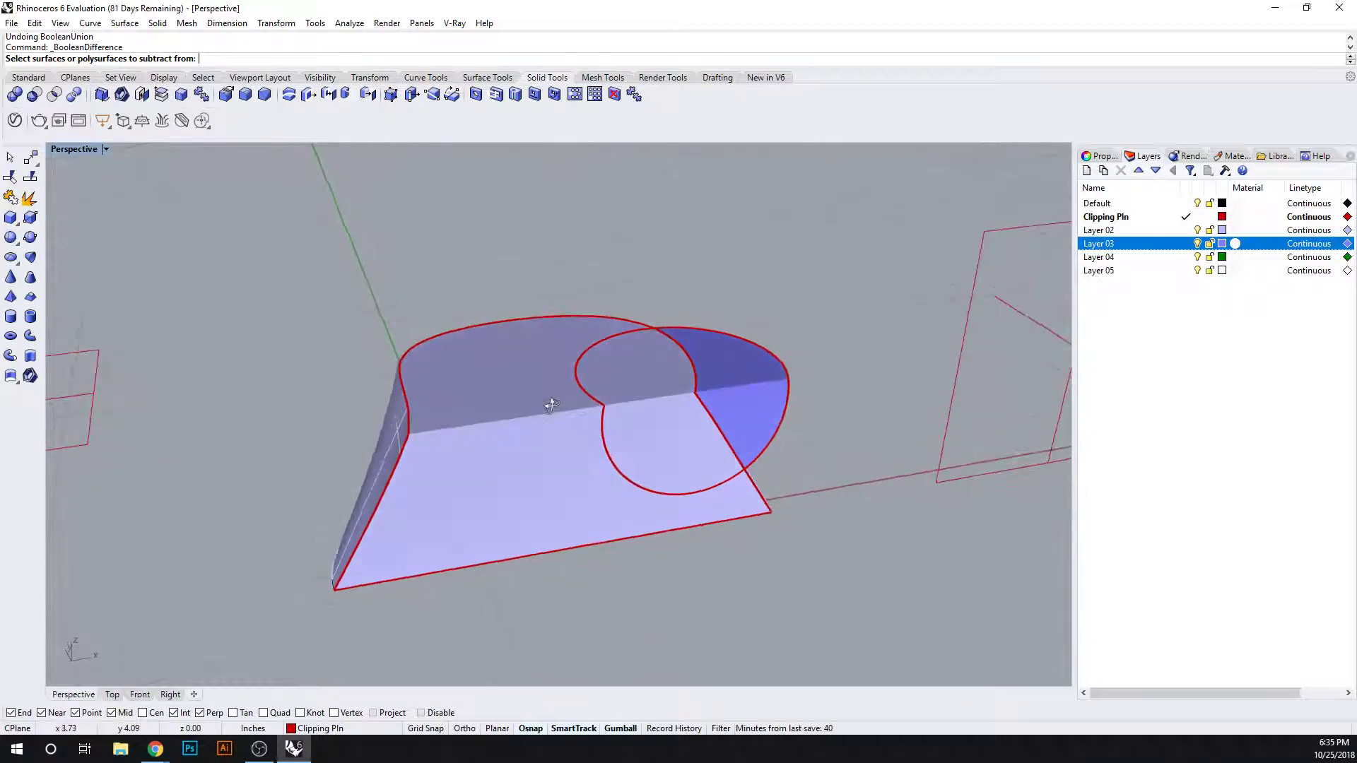
pyautogui.moveTo(516, 388); pyautogui.dragTo(553, 390, button='right')
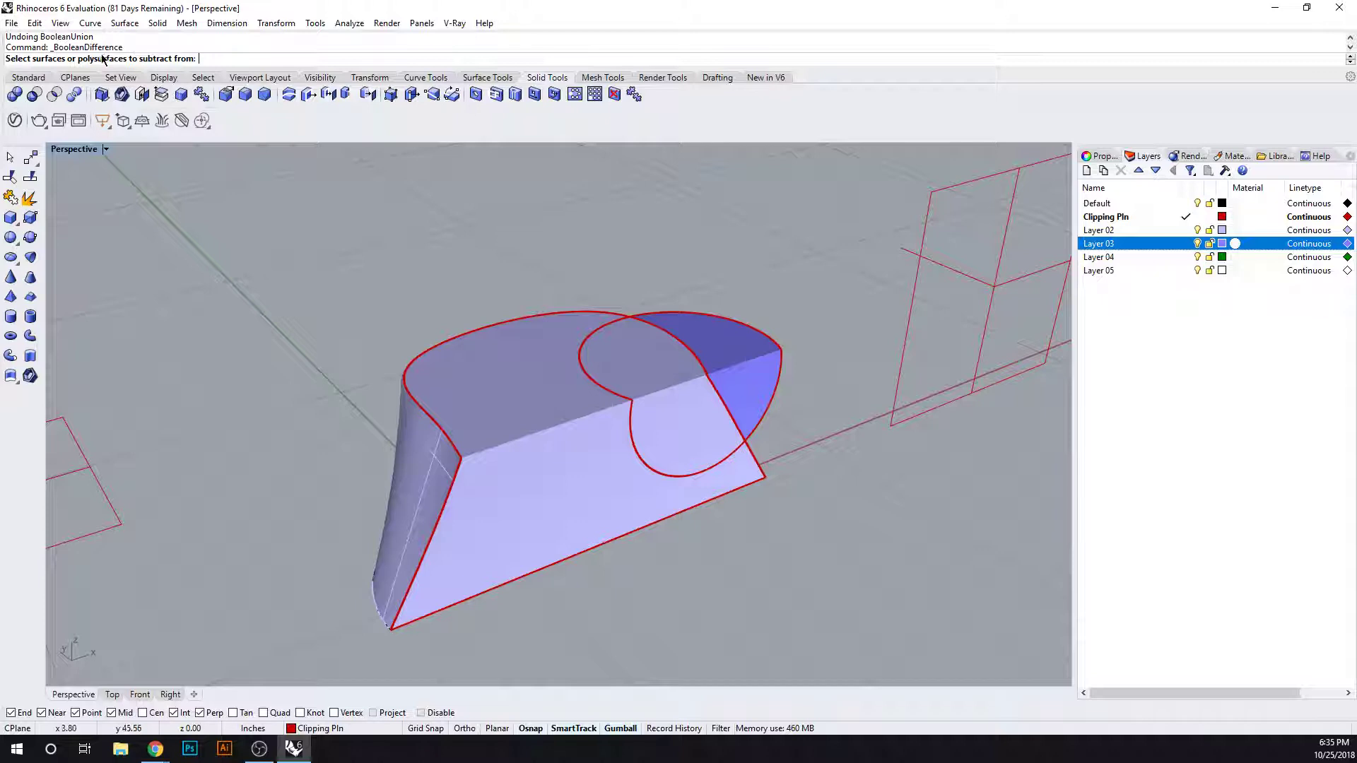
pyautogui.click(501, 337)
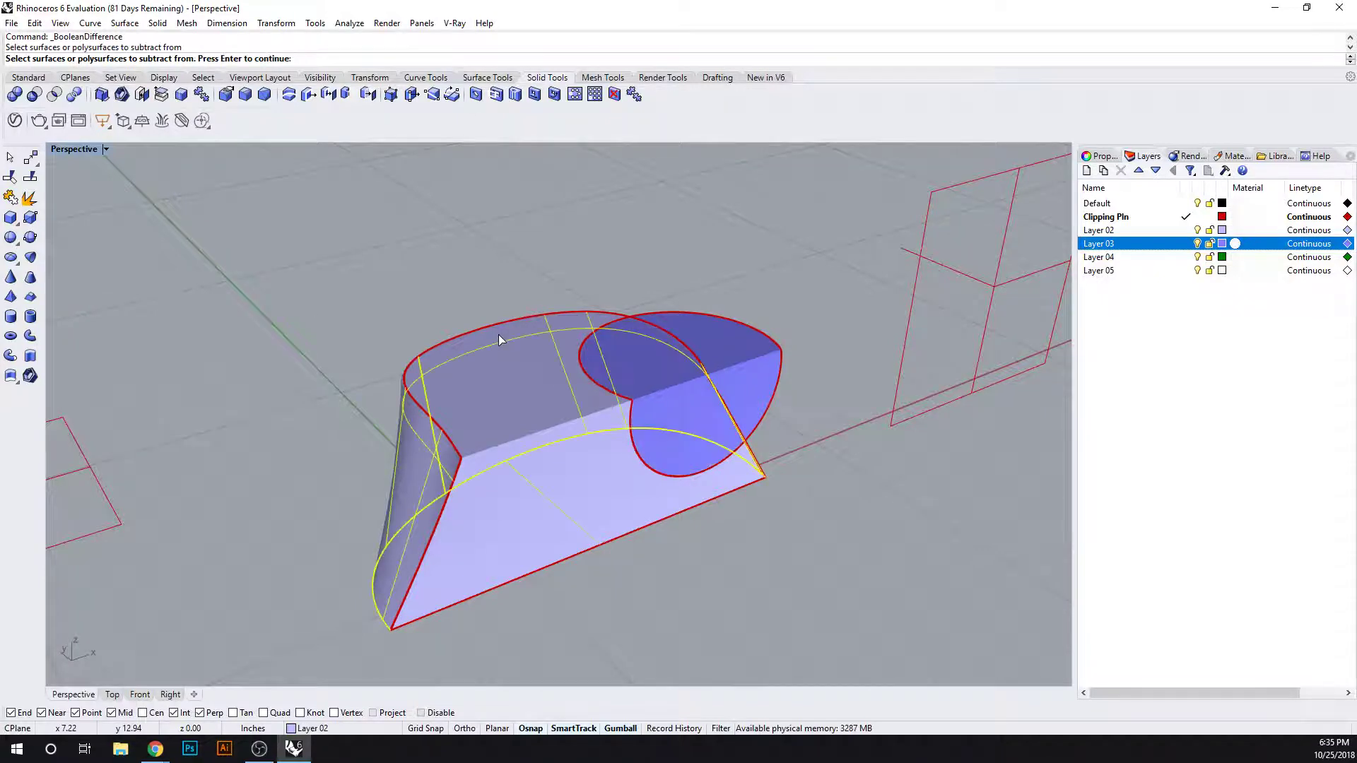
pyautogui.press('Return')
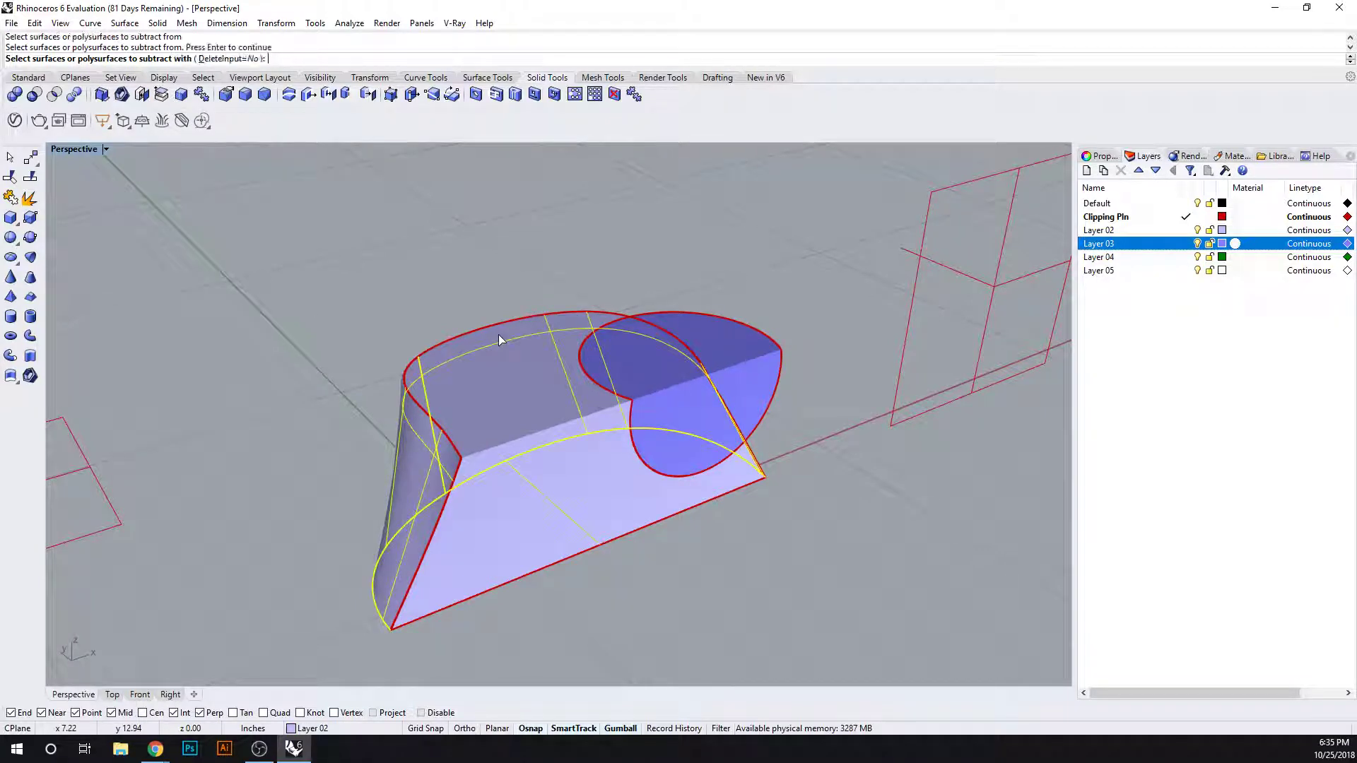
pyautogui.click(771, 357)
pyautogui.press('Return')
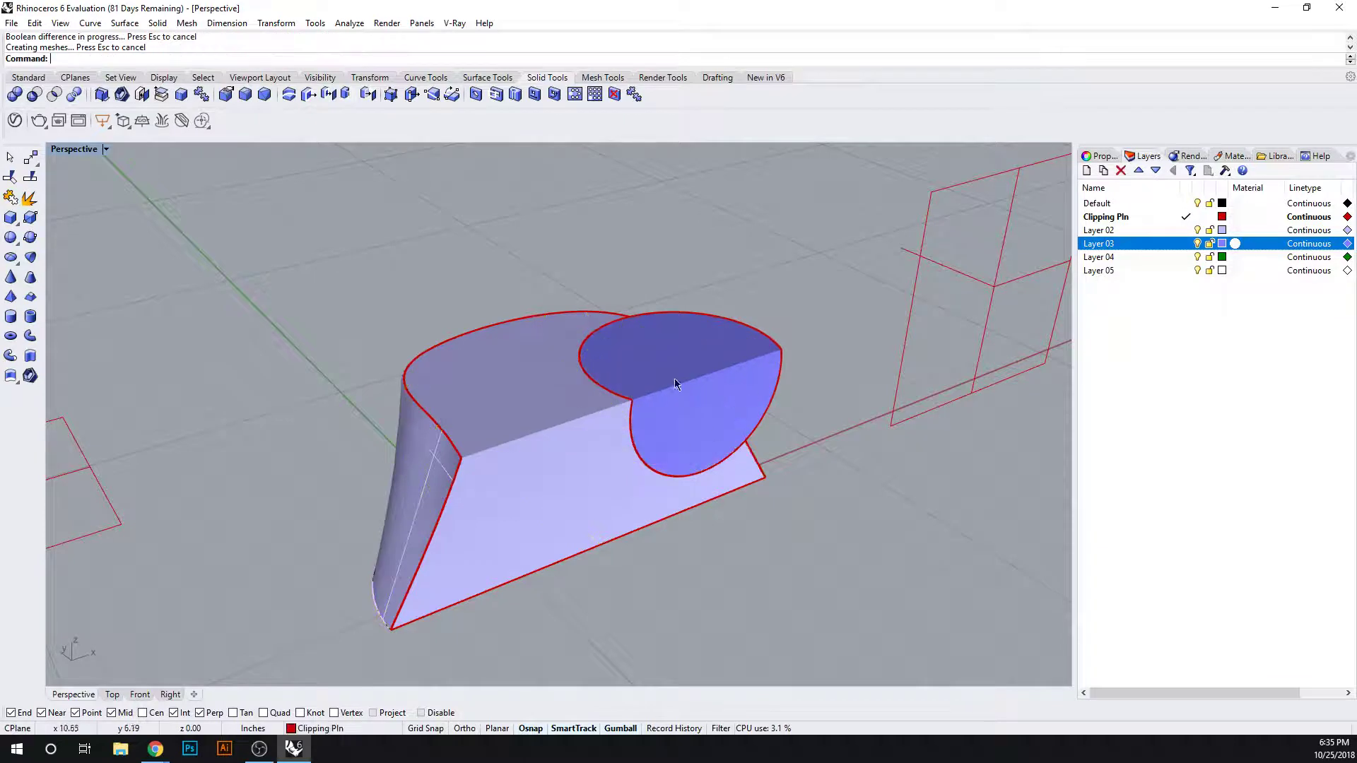
pyautogui.keyDown('ctrl'); pyautogui.keyDown('shift'); pyautogui.click(674, 378); pyautogui.keyUp('shift'); pyautogui.keyUp('ctrl')
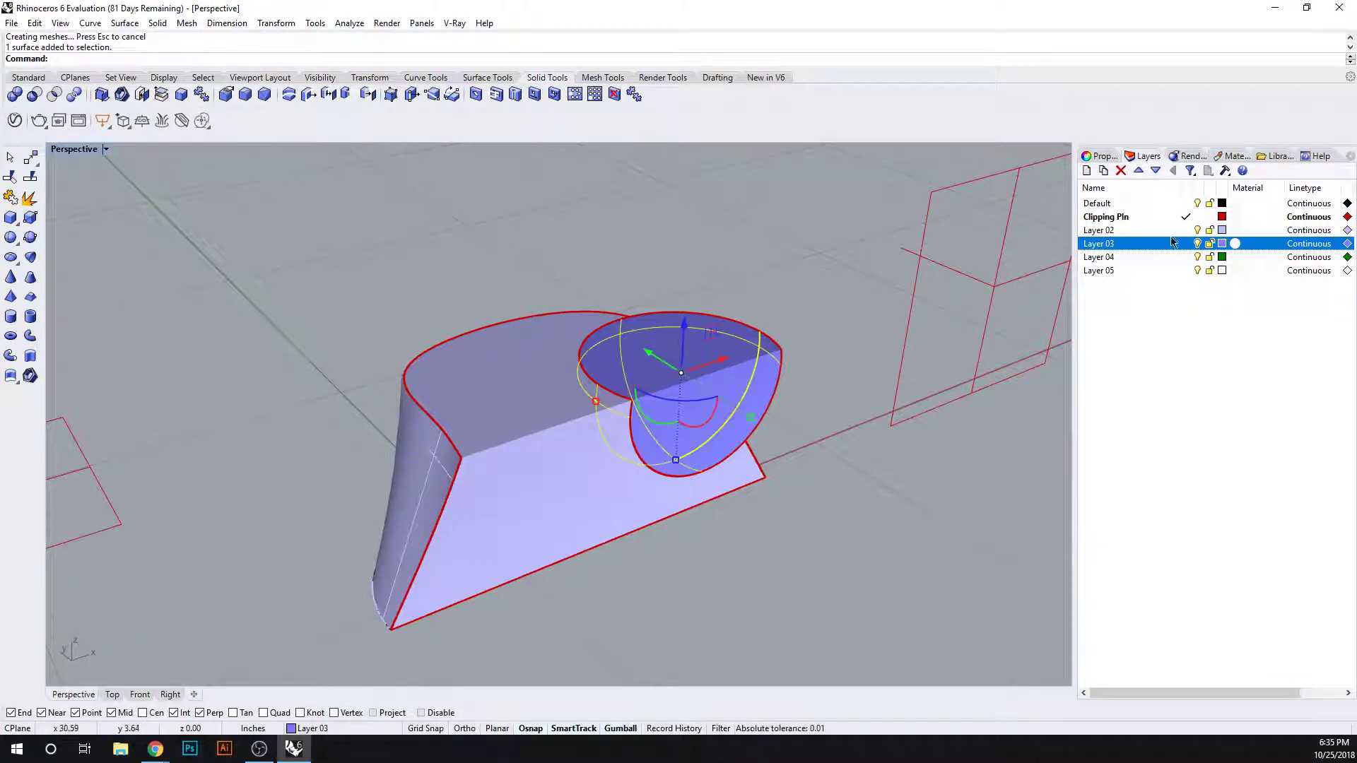
pyautogui.press('Escape')
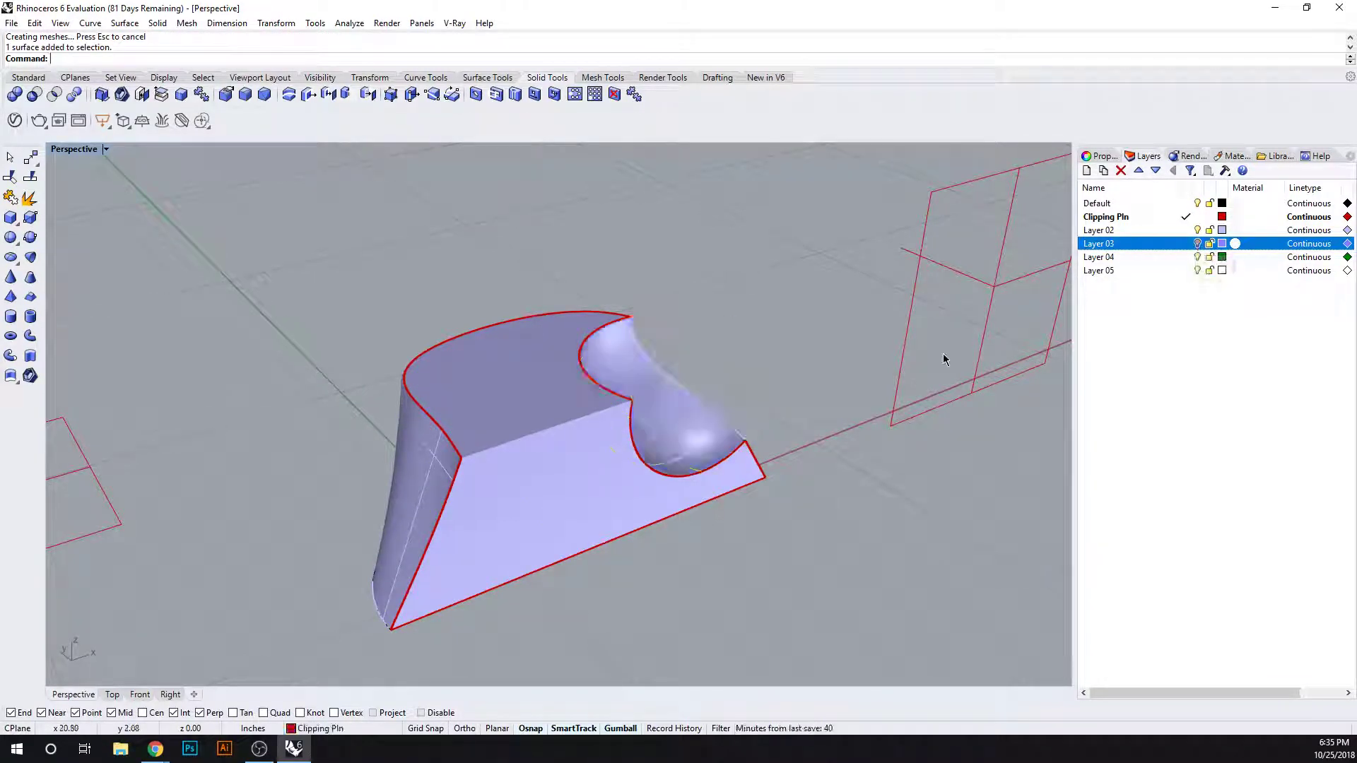
pyautogui.moveTo(762, 394); pyautogui.dragTo(935, 238, button='right')
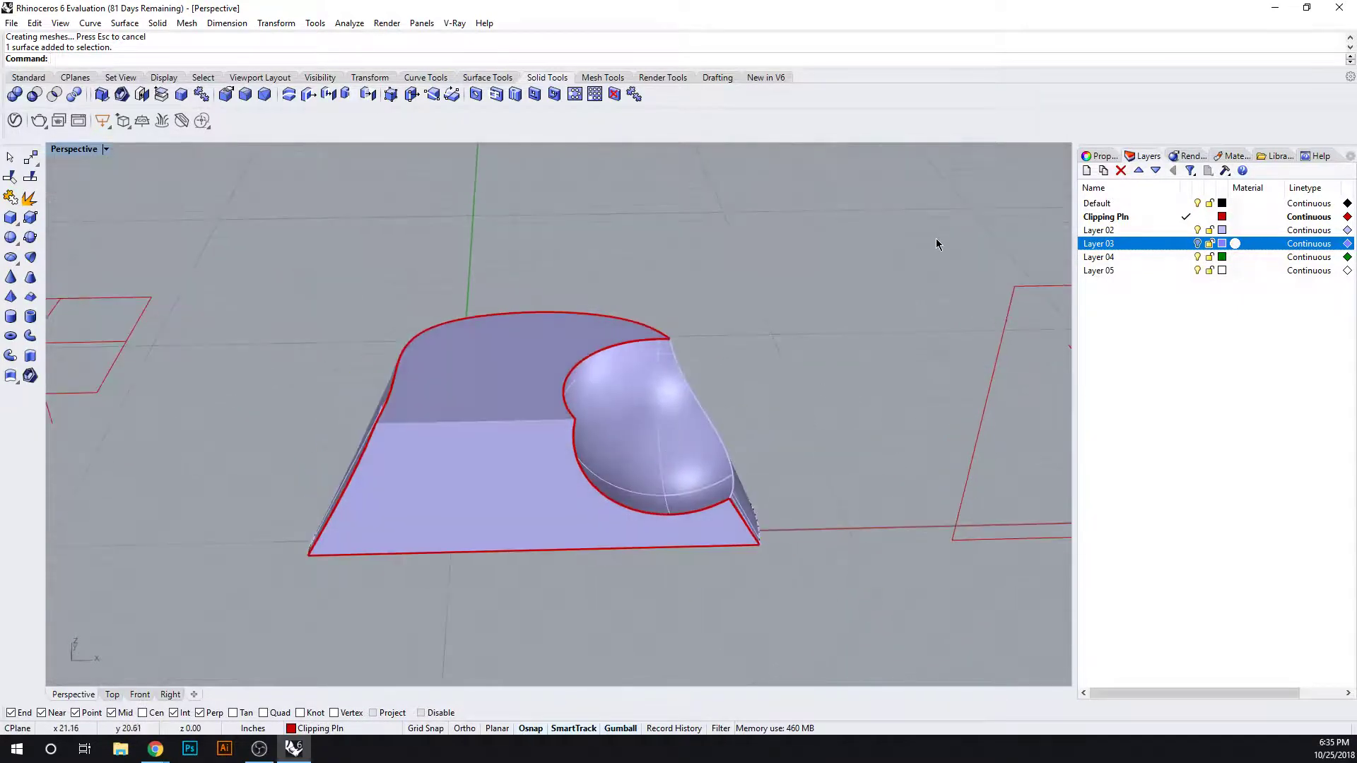
pyautogui.click(1198, 245)
pyautogui.hotkey('ctrl', 'z')
pyautogui.hotkey('ctrl', 'z')
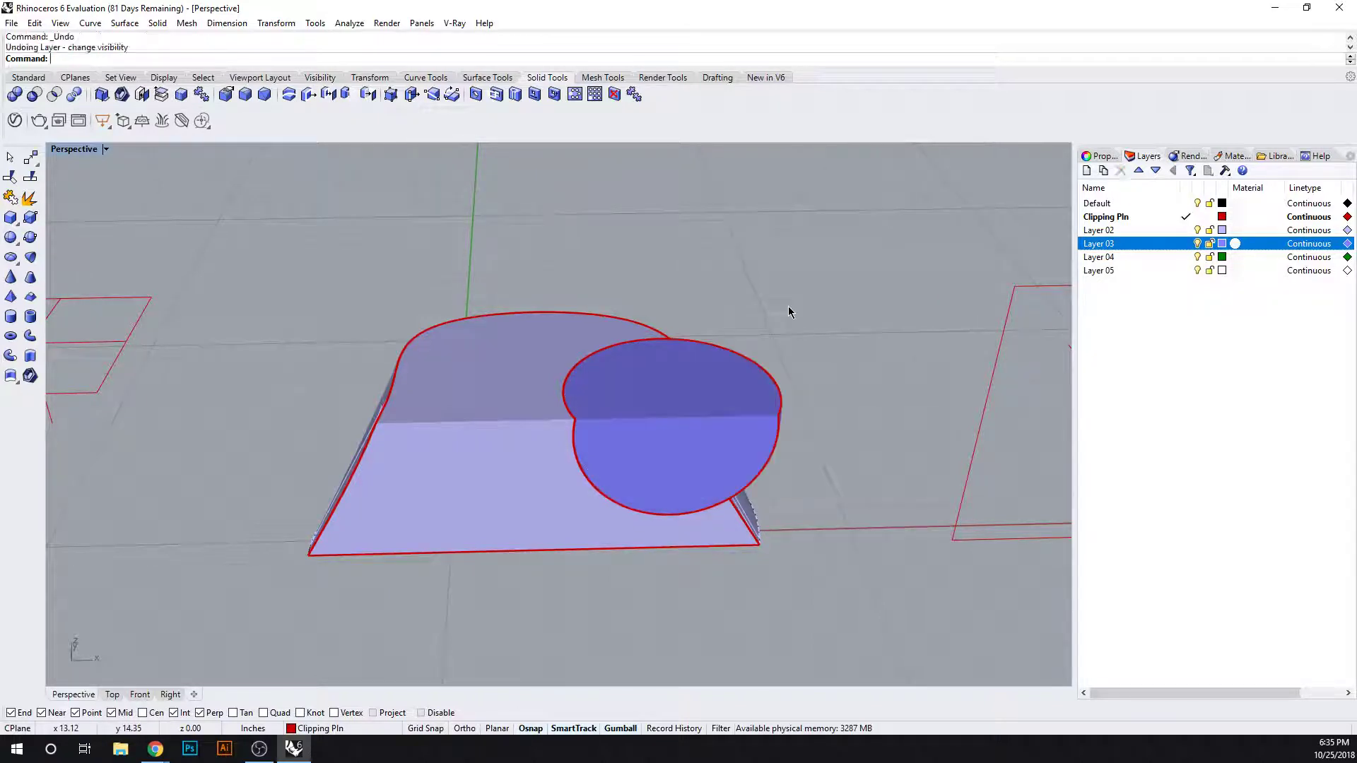
pyautogui.hotkey('ctrl', 'z')
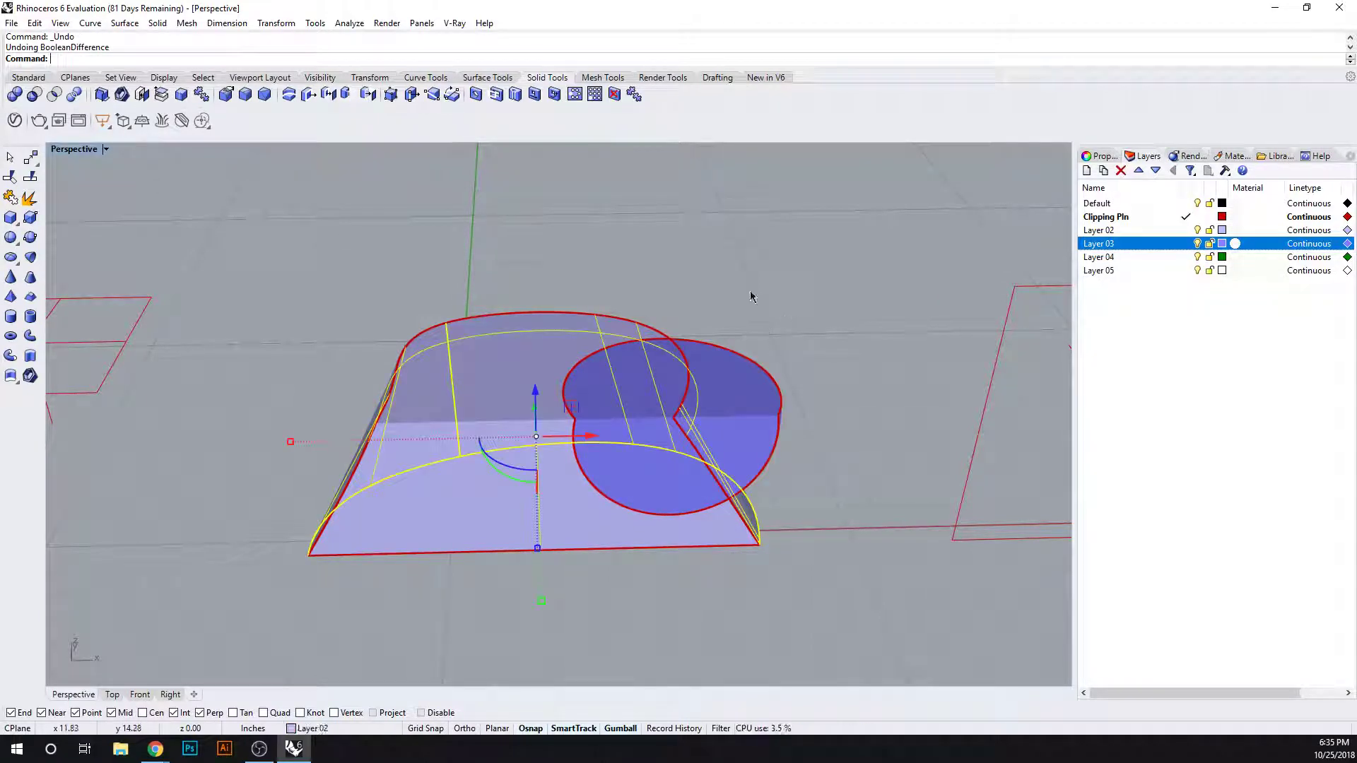
pyautogui.click(727, 270)
pyautogui.moveTo(730, 257); pyautogui.dragTo(703, 305, button='right')
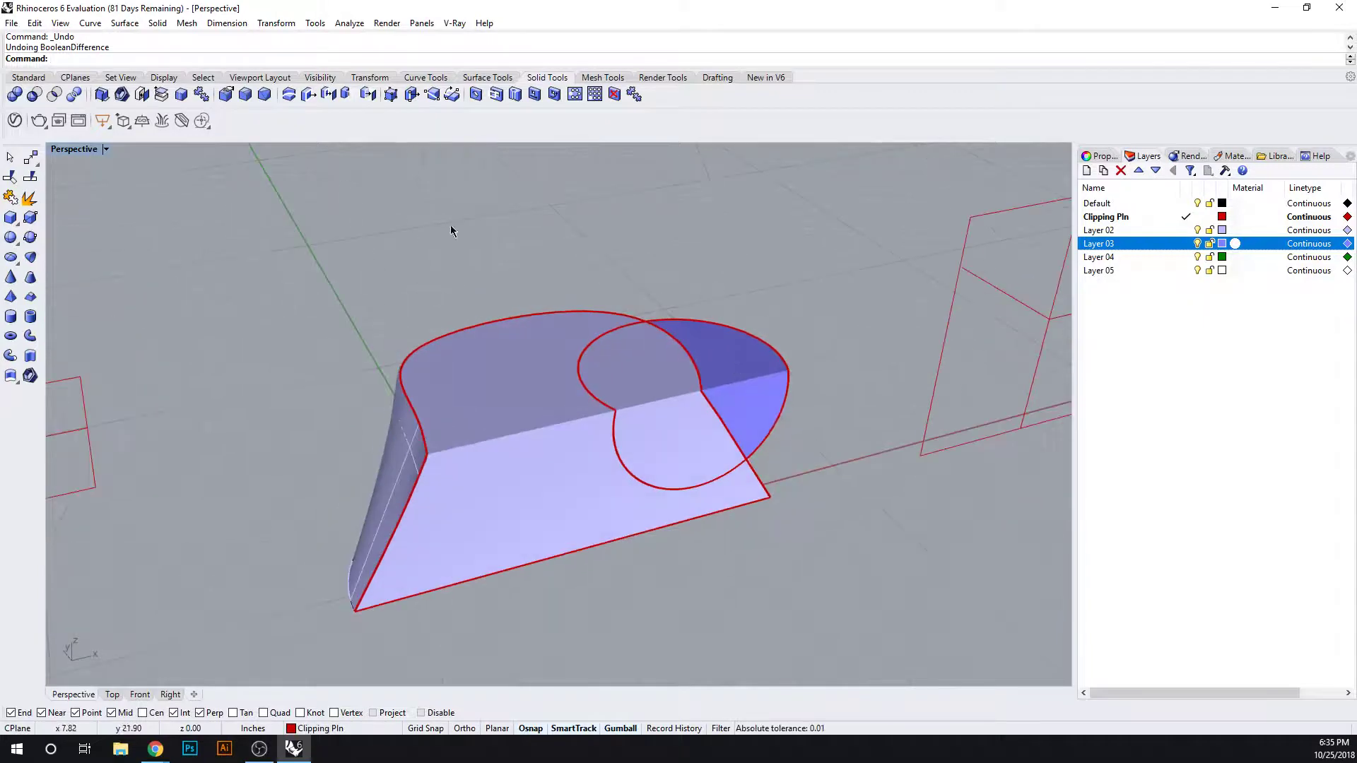
pyautogui.click(53, 97)
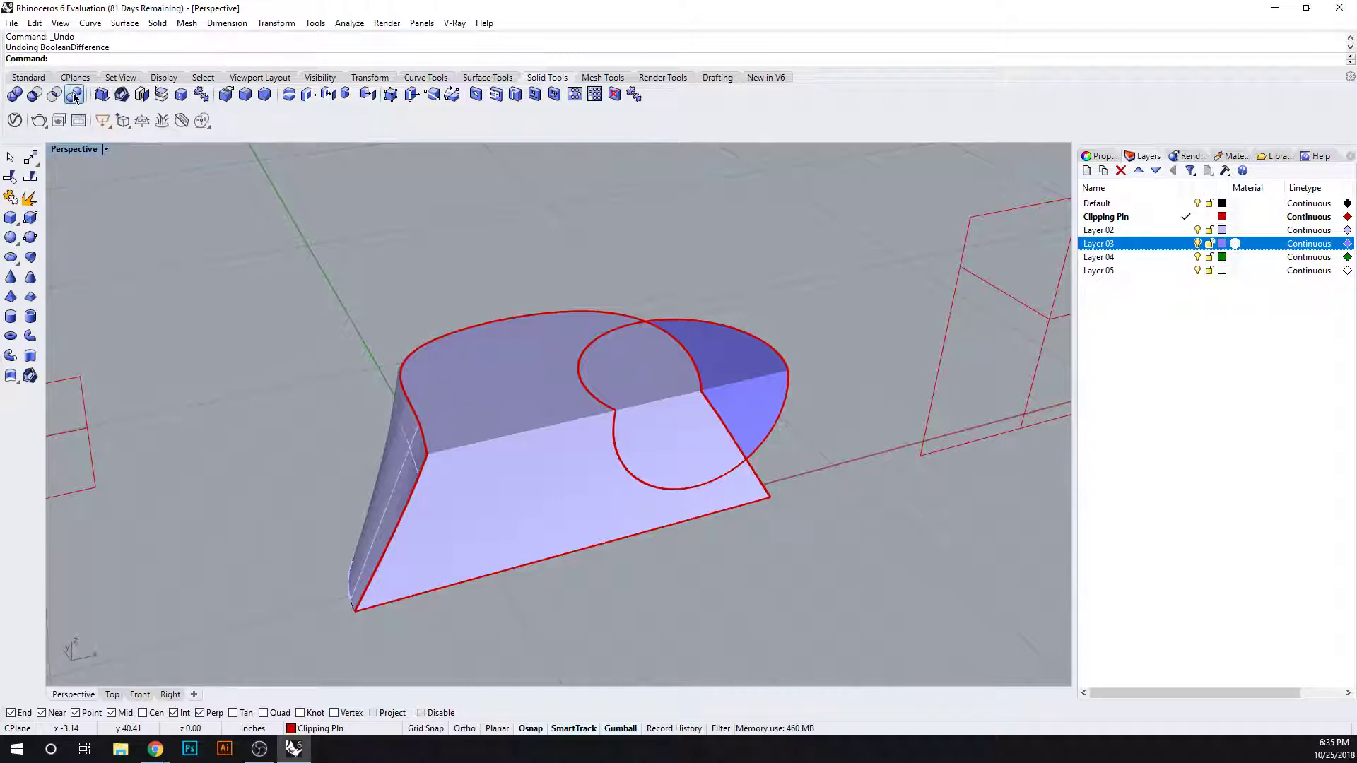
pyautogui.rightClick(75, 95)
pyautogui.click(520, 410)
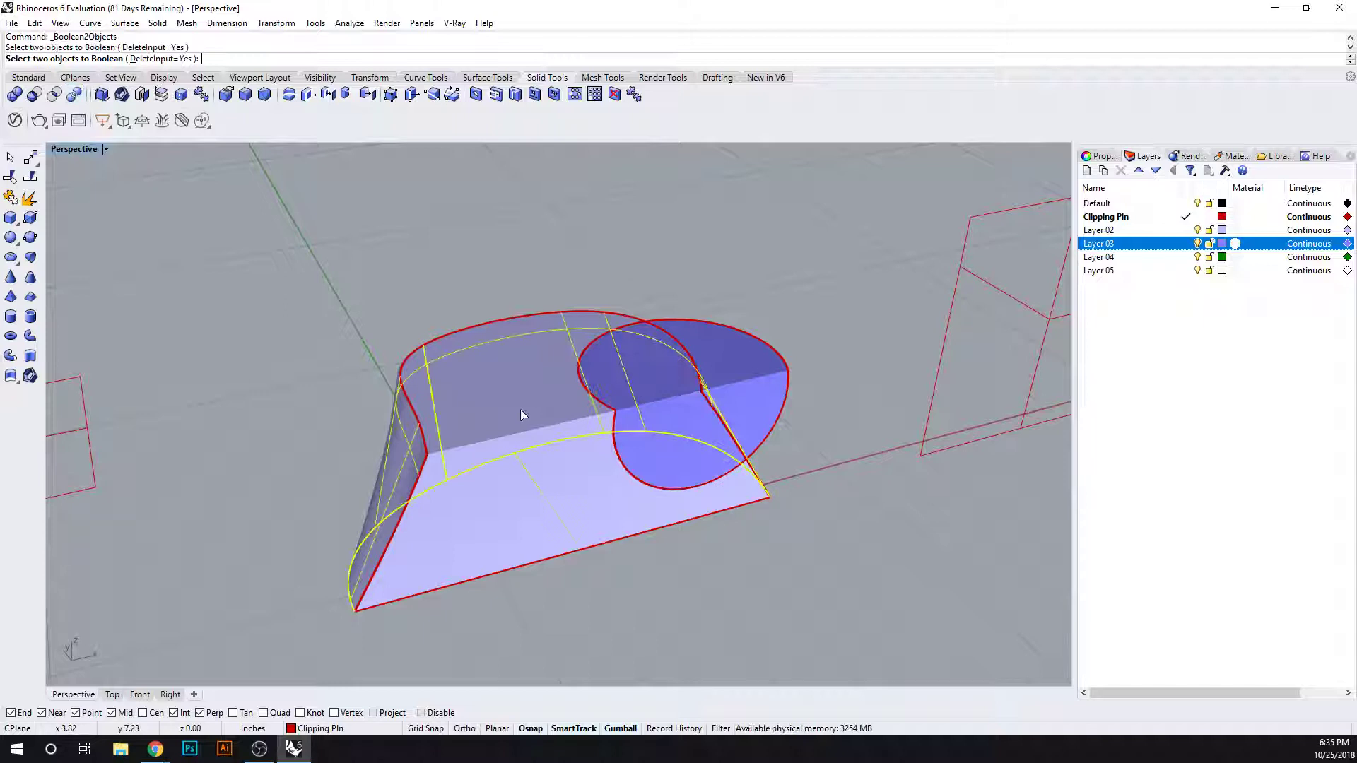
pyautogui.click(735, 352)
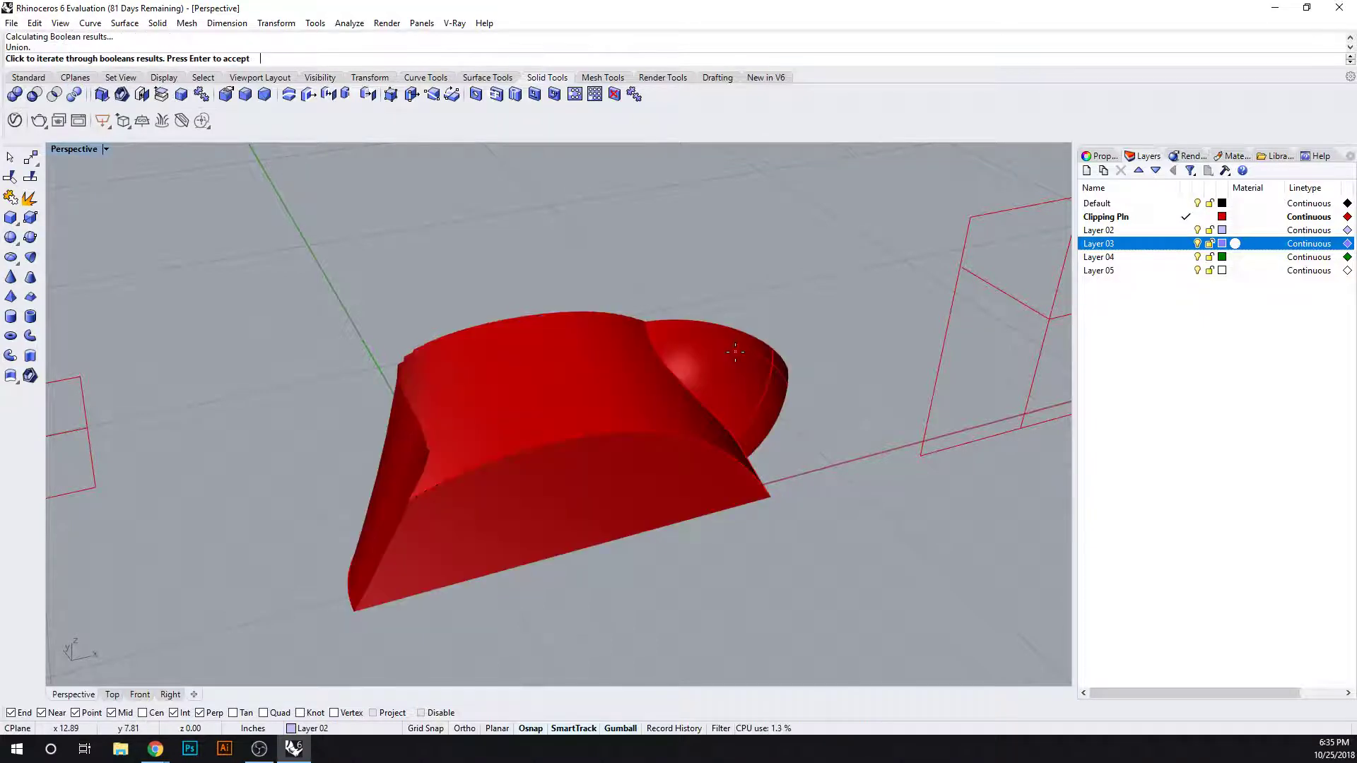
pyautogui.click(633, 489)
pyautogui.click(633, 489)
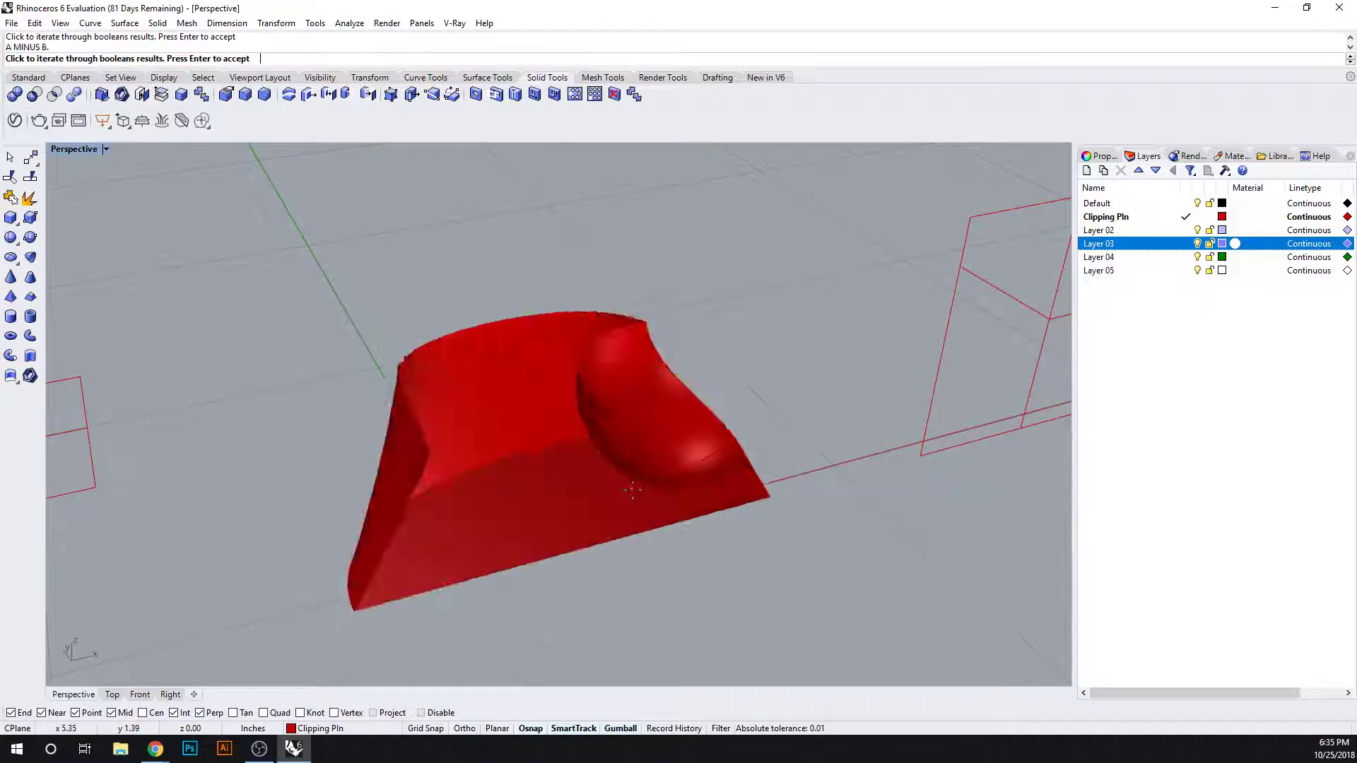
pyautogui.click(566, 489)
pyautogui.click(566, 489)
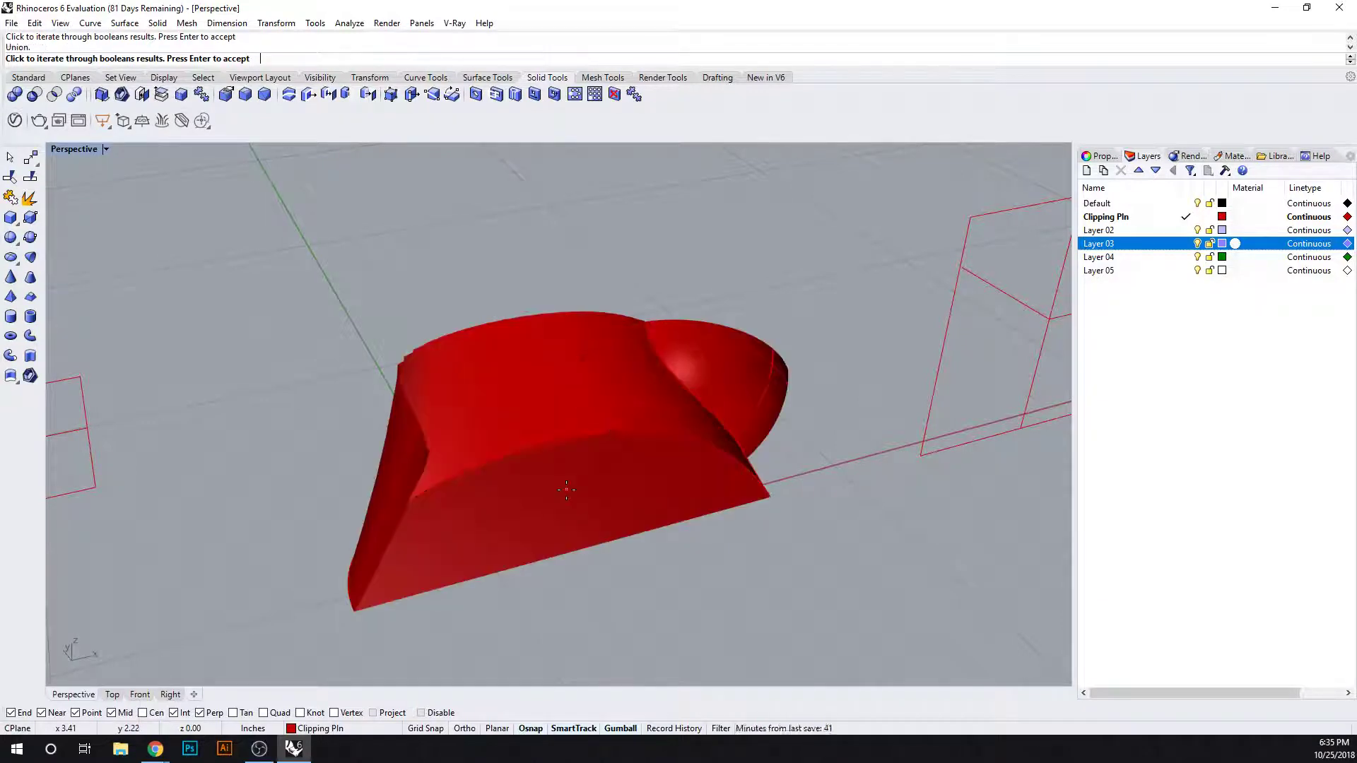
pyautogui.click(566, 489)
pyautogui.click(566, 489)
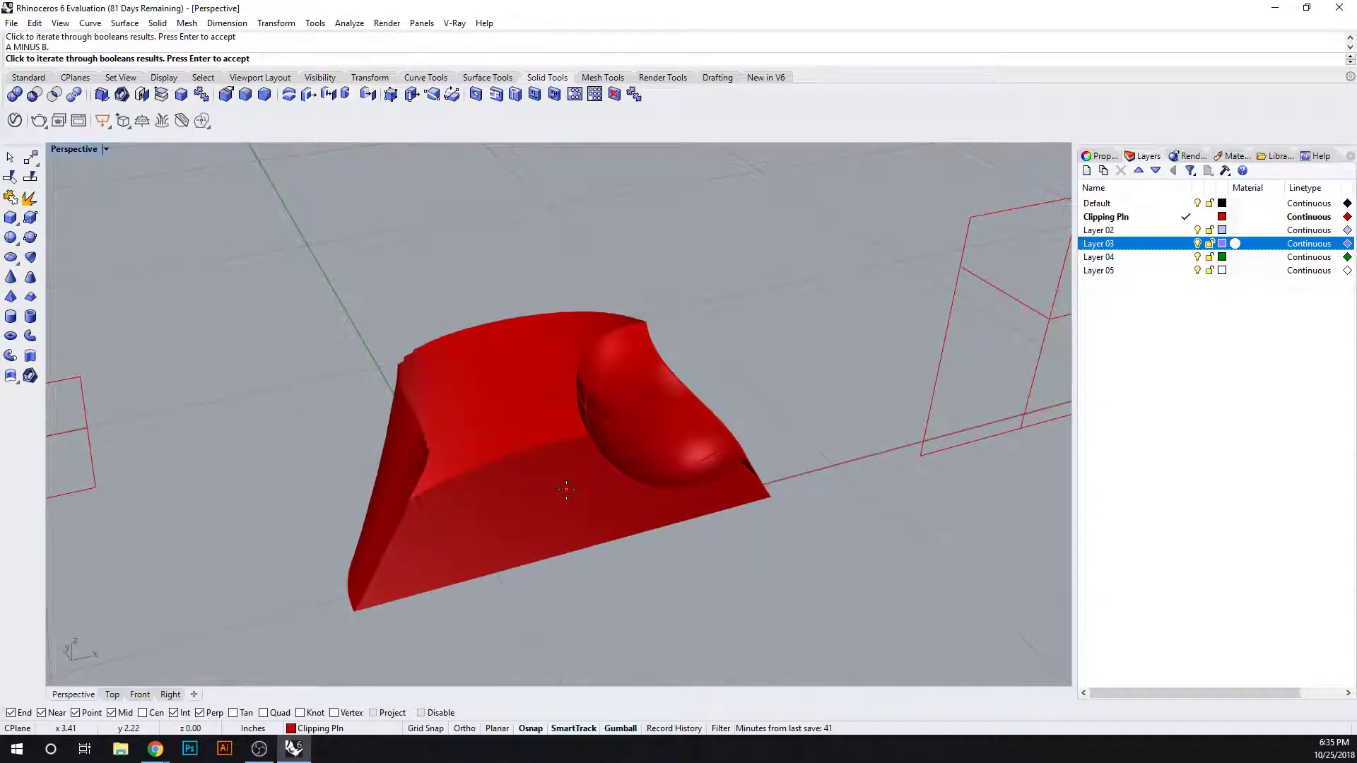
pyautogui.click(566, 489)
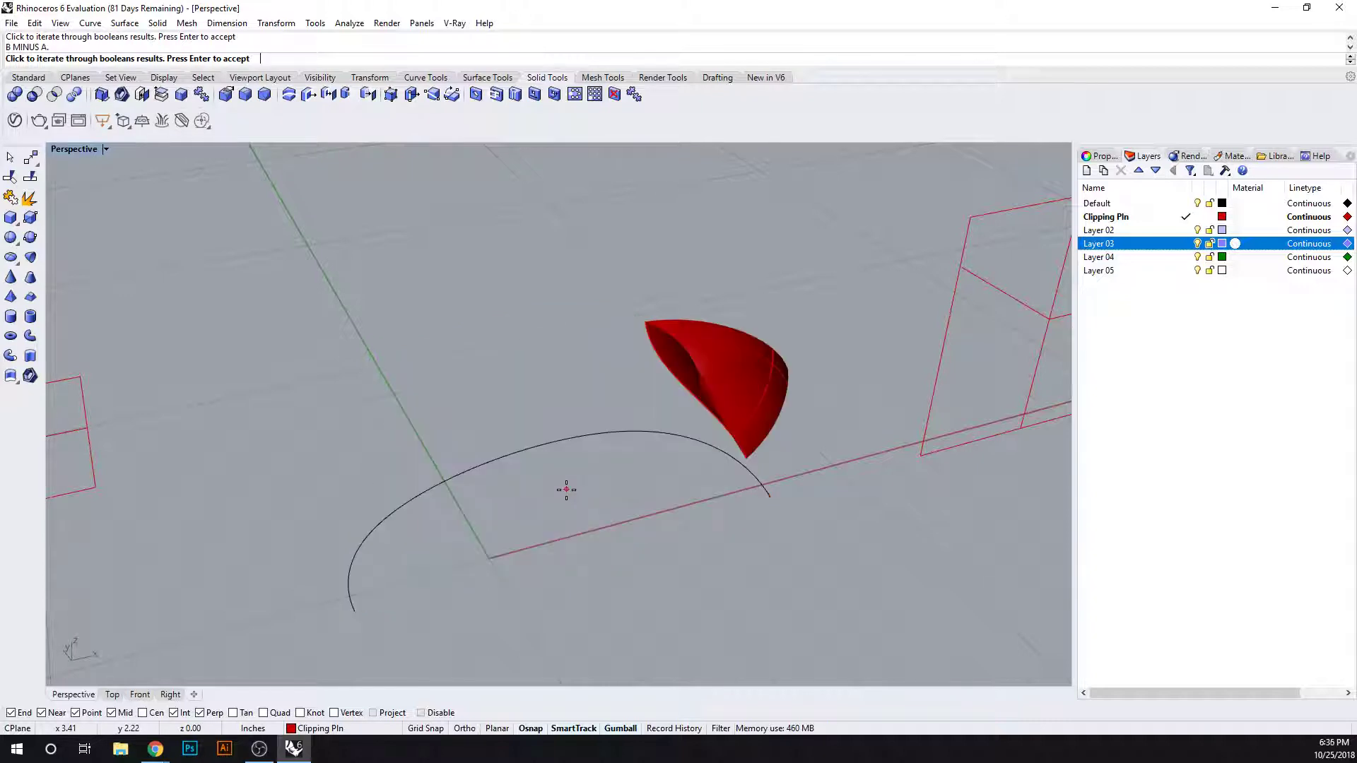
pyautogui.click(566, 489)
pyautogui.moveTo(566, 489); pyautogui.dragTo(303, 242, button='right')
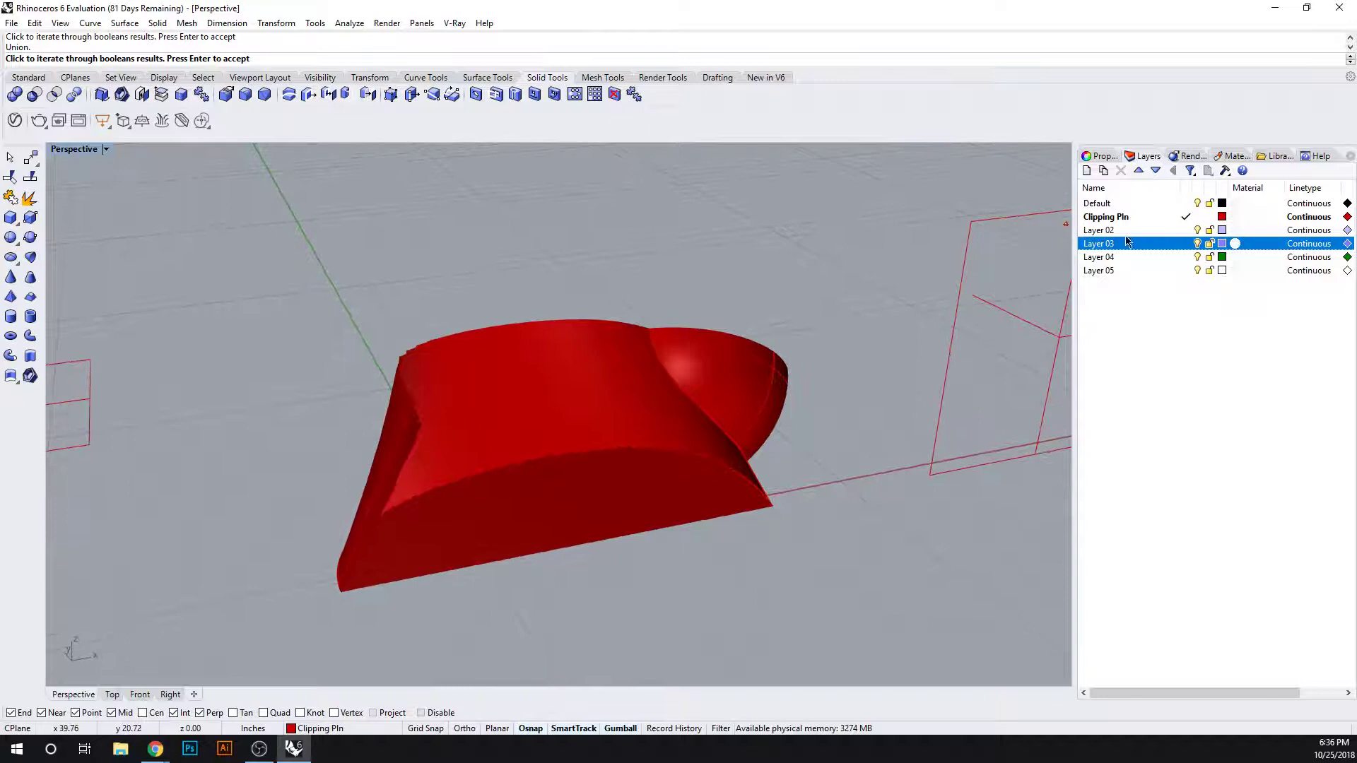
pyautogui.click(590, 491)
pyautogui.moveTo(589, 490); pyautogui.dragTo(564, 524, button='right')
pyautogui.click(563, 524)
pyautogui.click(564, 524)
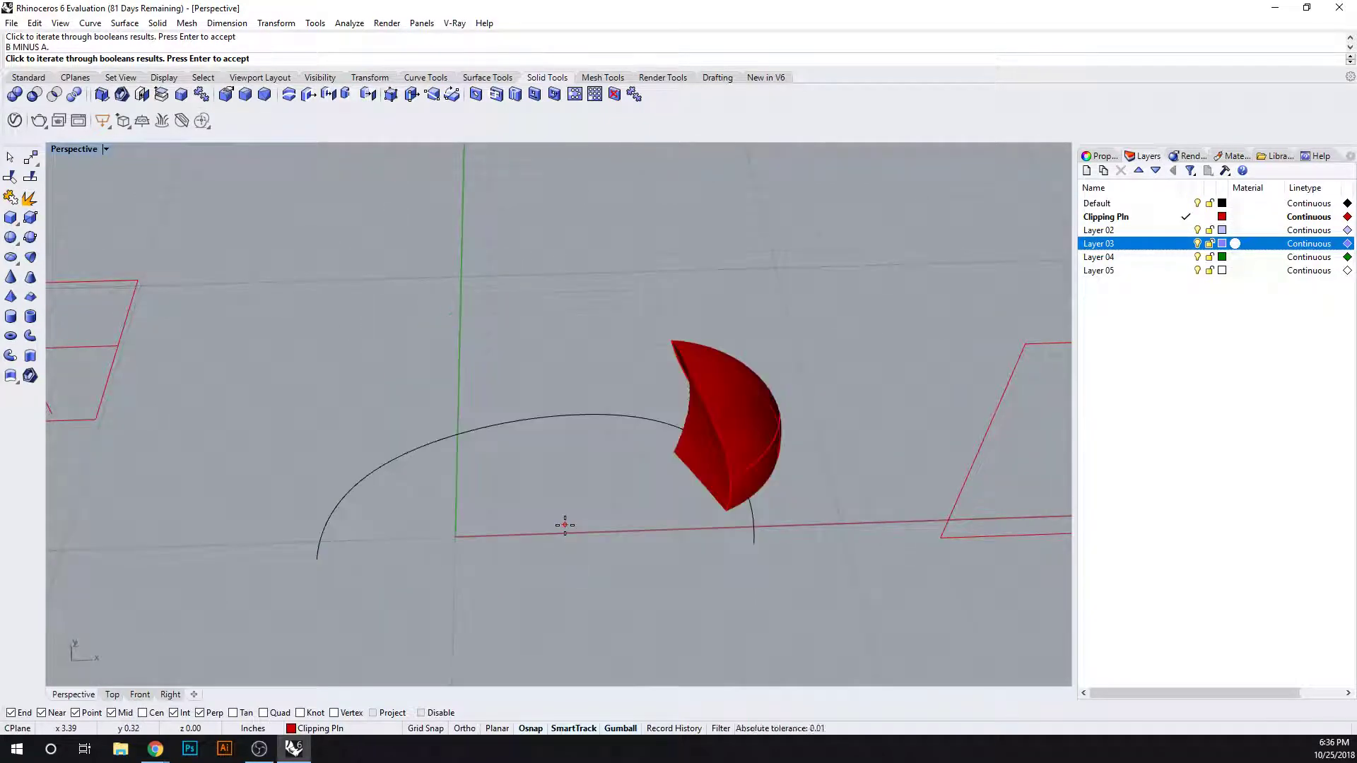
pyautogui.click(564, 525)
pyautogui.click(565, 525)
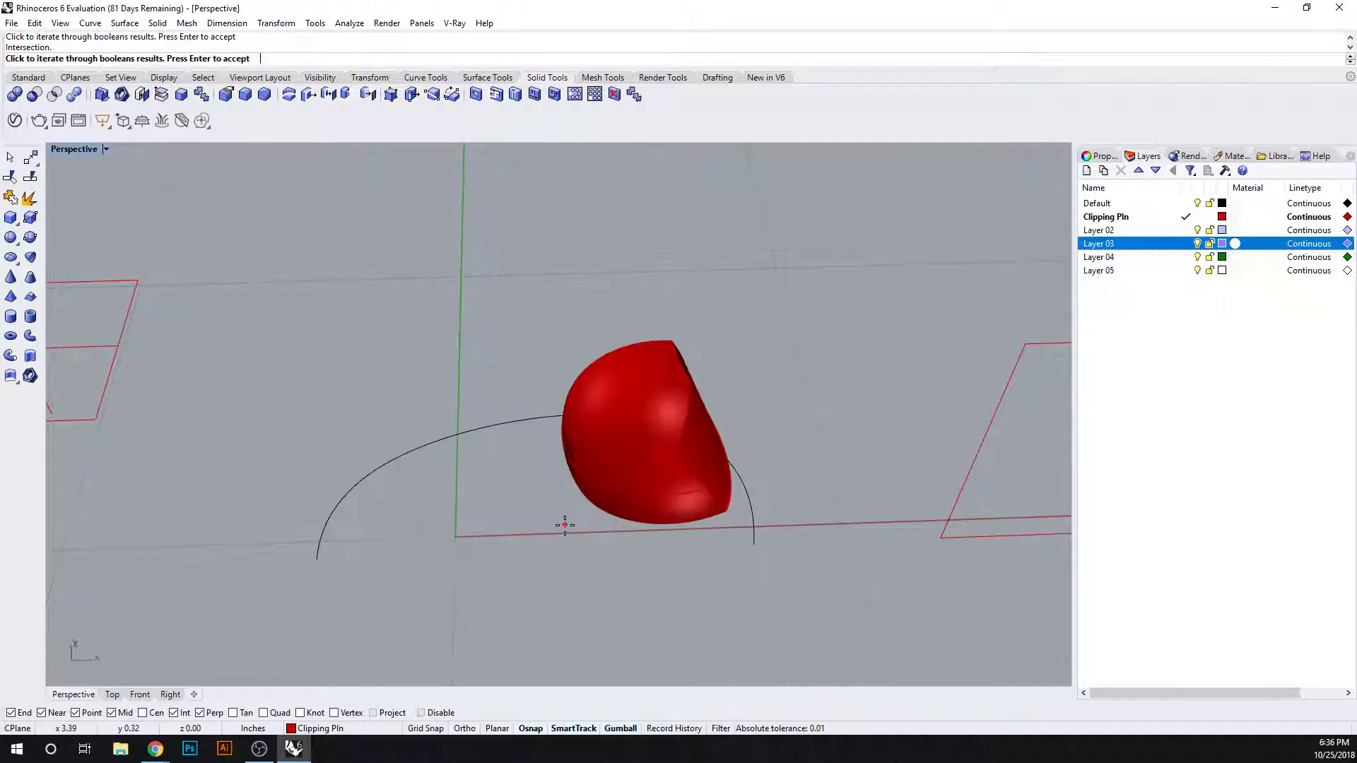
pyautogui.click(565, 524)
pyautogui.click(565, 524)
pyautogui.press('Return')
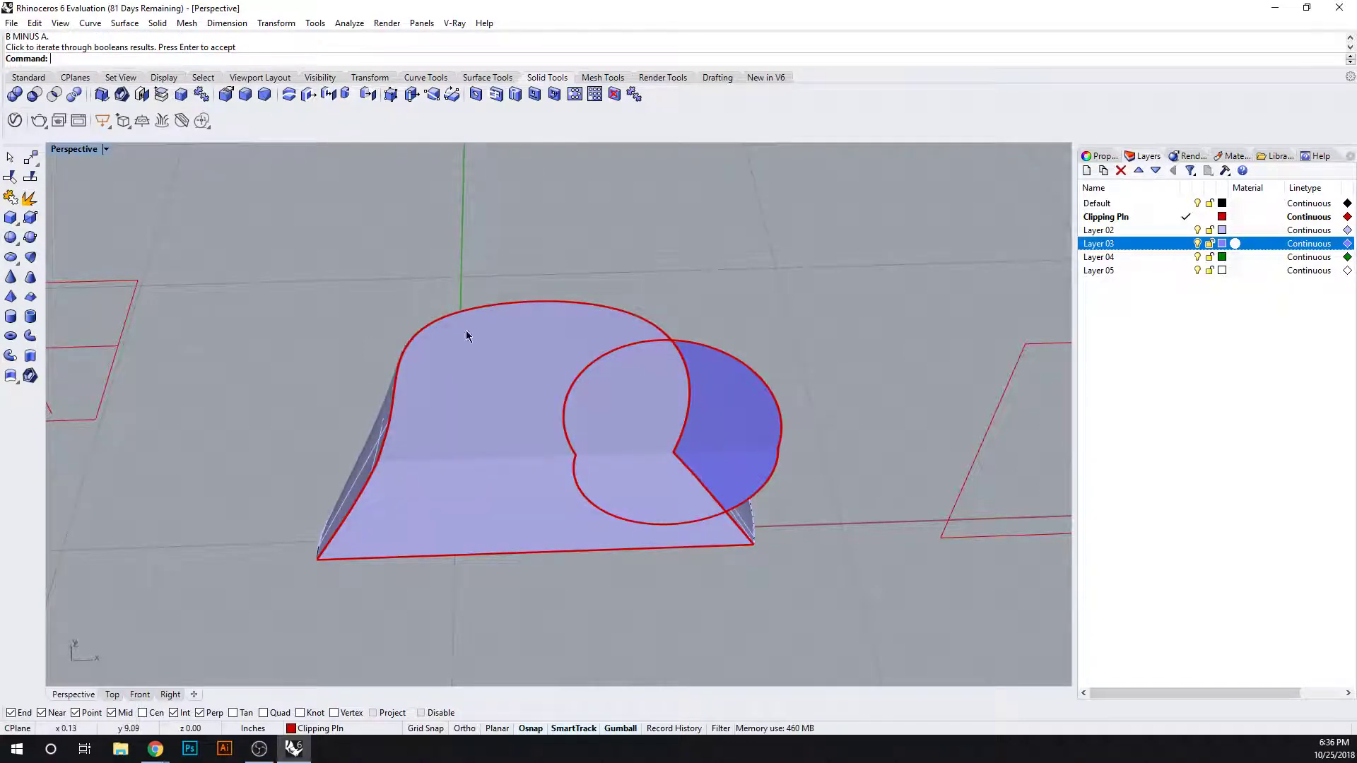
# Boolean-intersect the lofted solid with the sphere and orbit to view the overlap piece
pyautogui.click(53, 95)
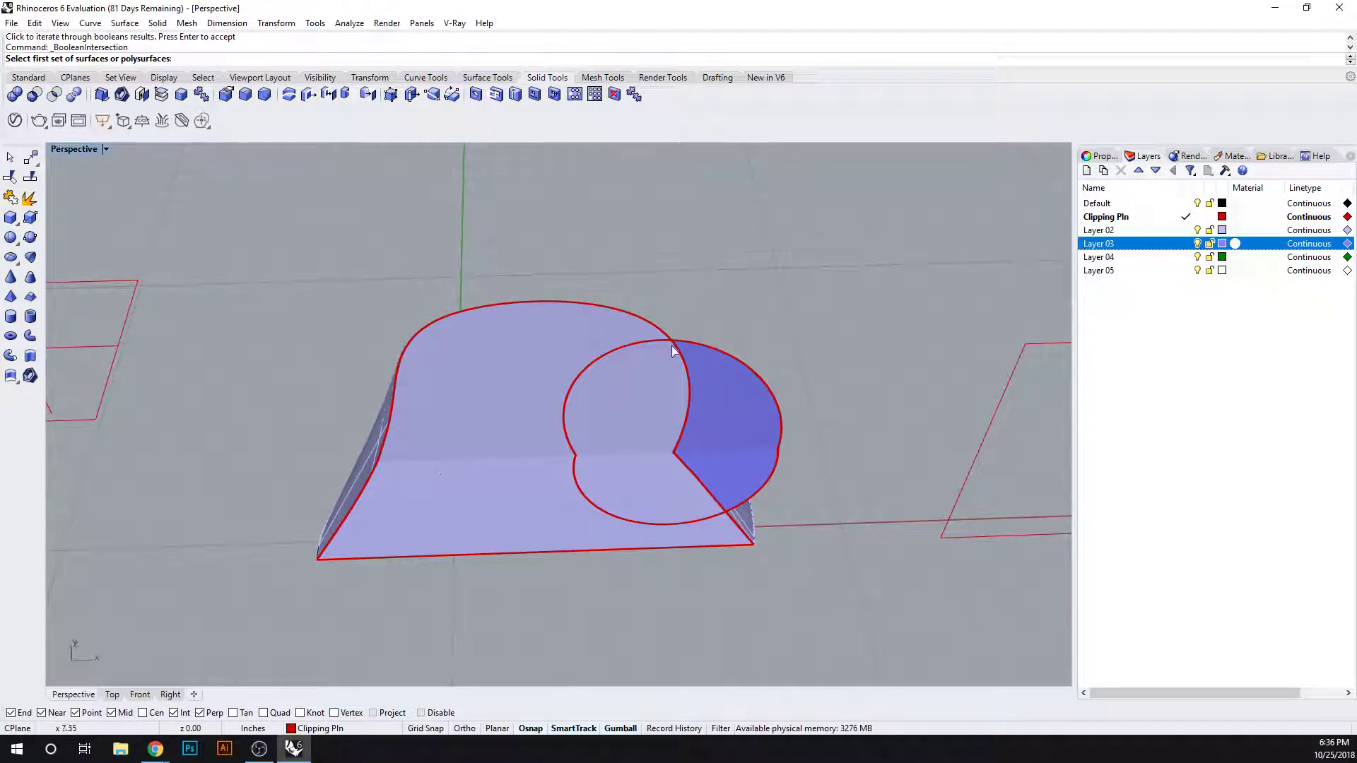
pyautogui.click(493, 447)
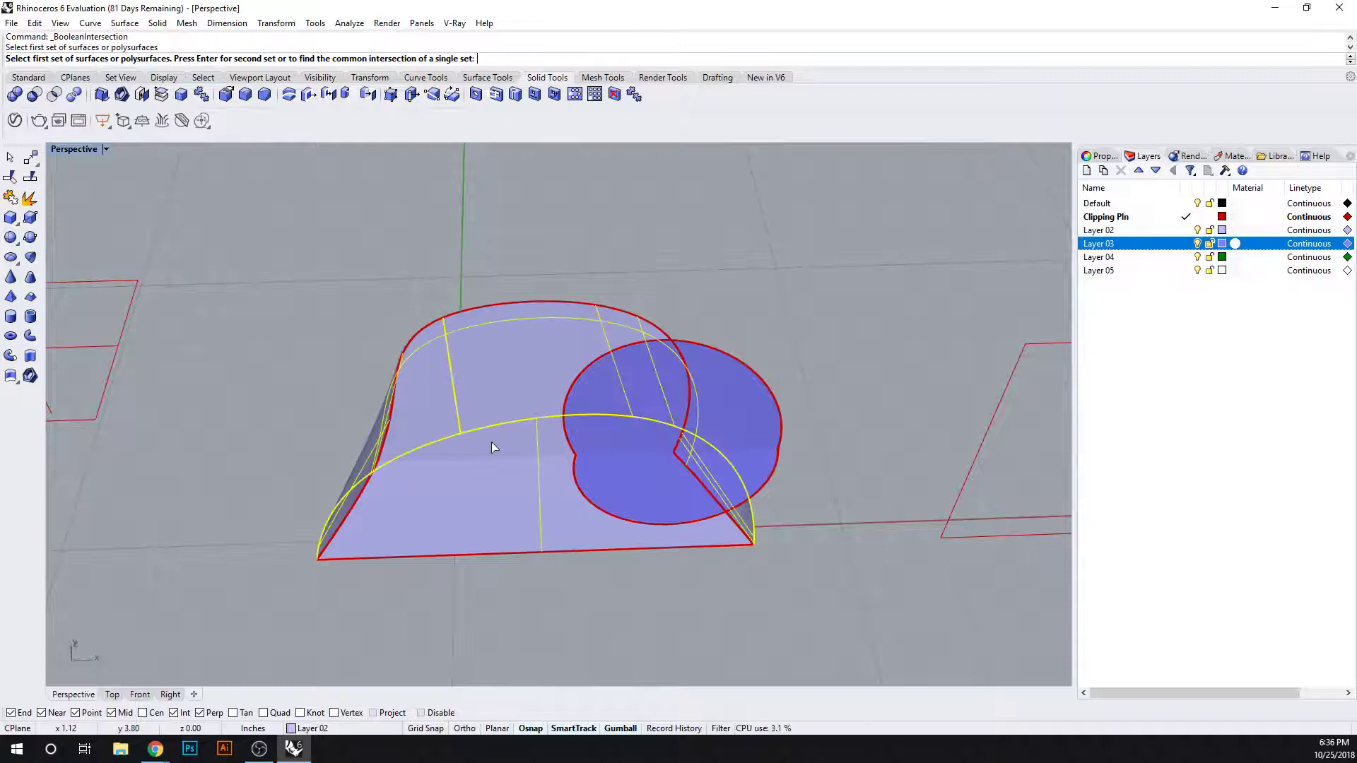
pyautogui.press('Return')
pyautogui.click(770, 416)
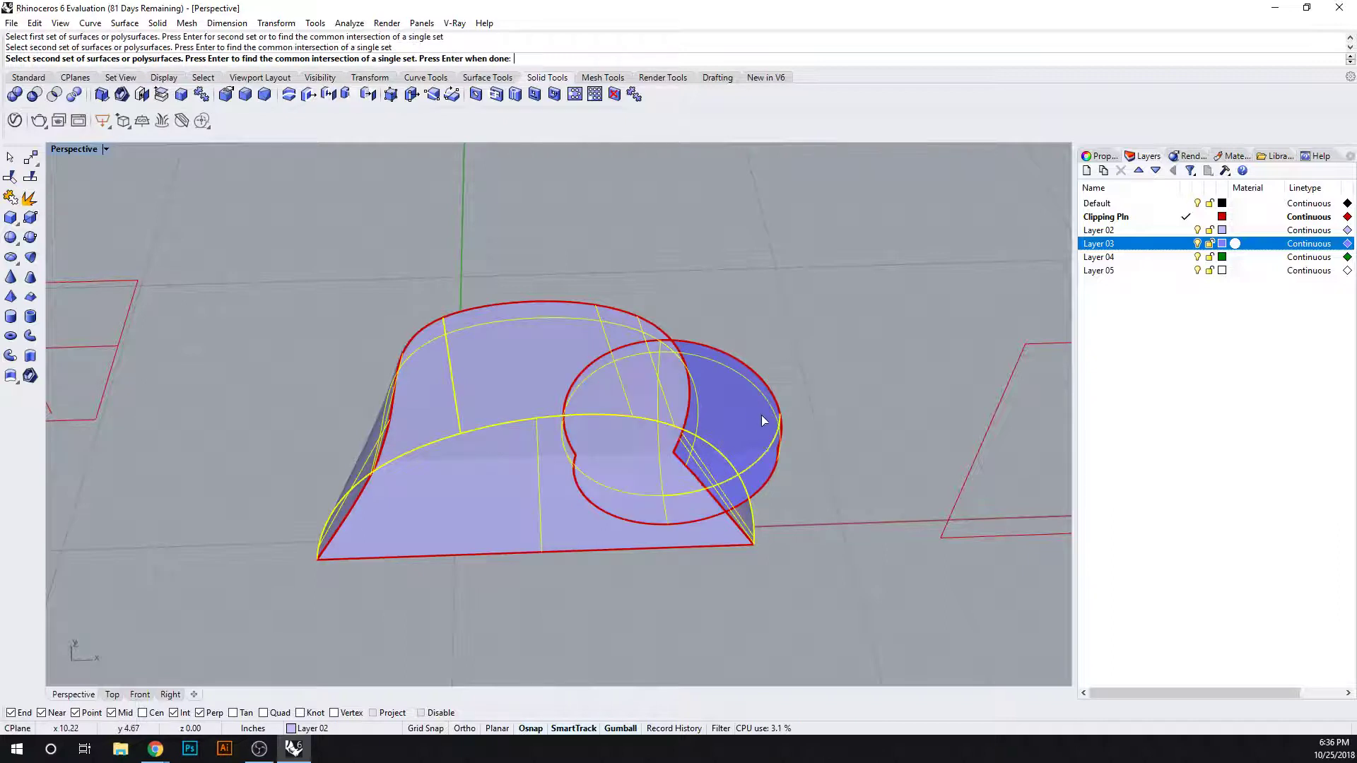
pyautogui.press('Return')
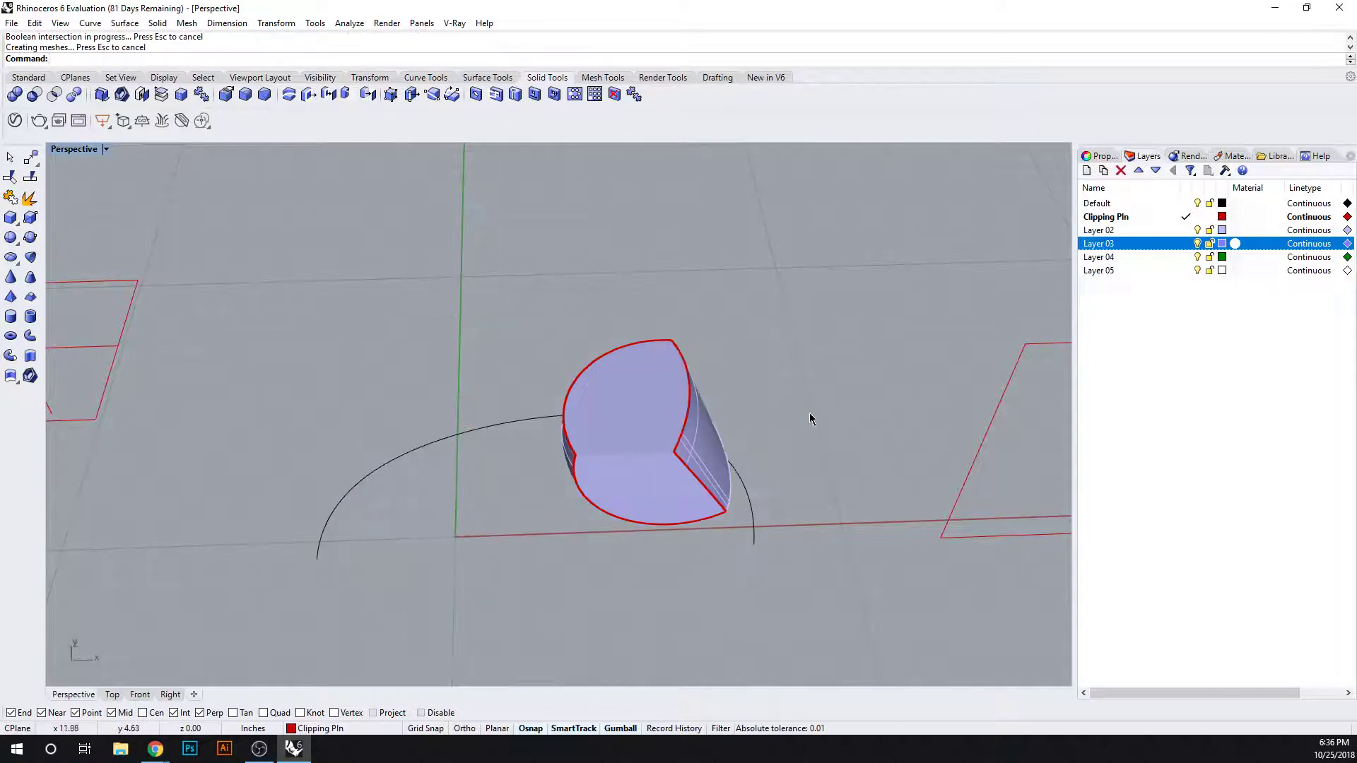
pyautogui.moveTo(805, 464); pyautogui.dragTo(711, 342, button='right')
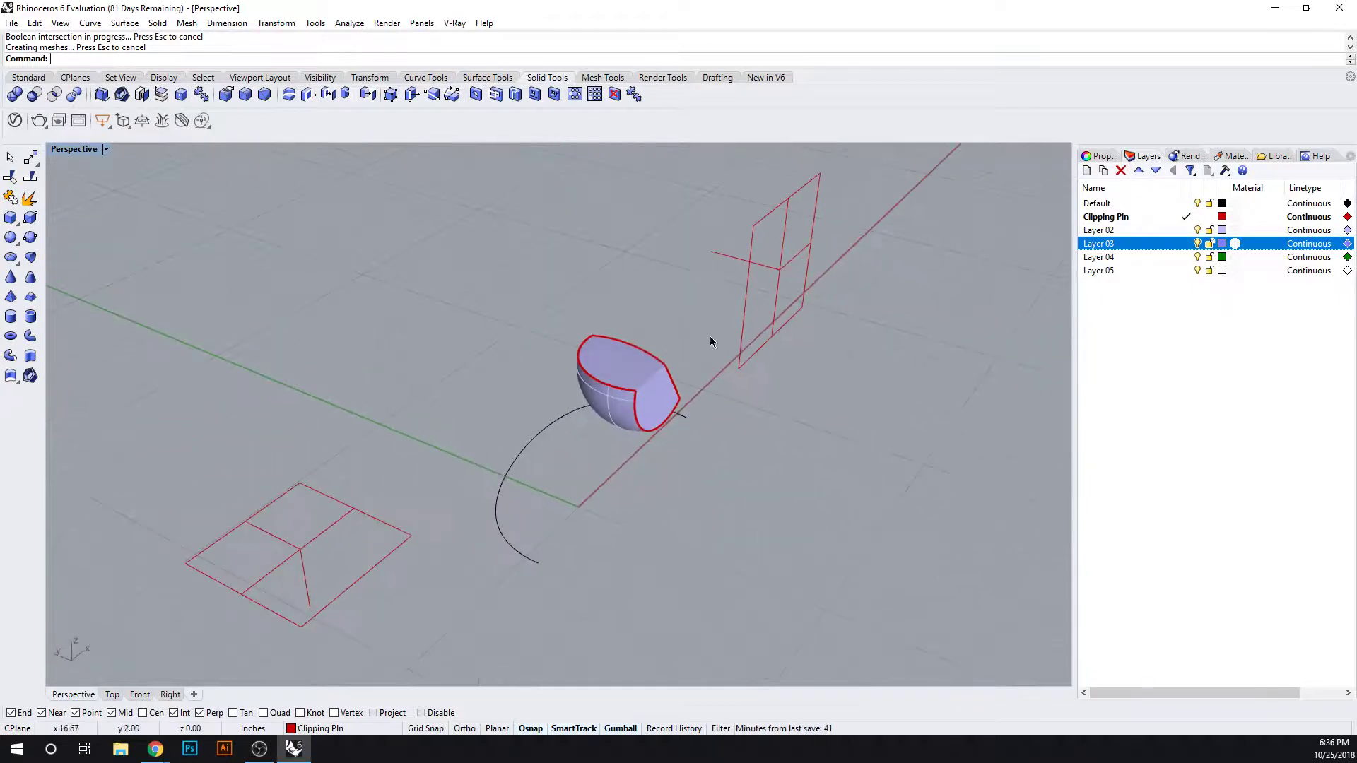
pyautogui.click(719, 256)
# Disable the upright and lower-left clipping planes with DisableClippingPlane
pyautogui.press('Escape')
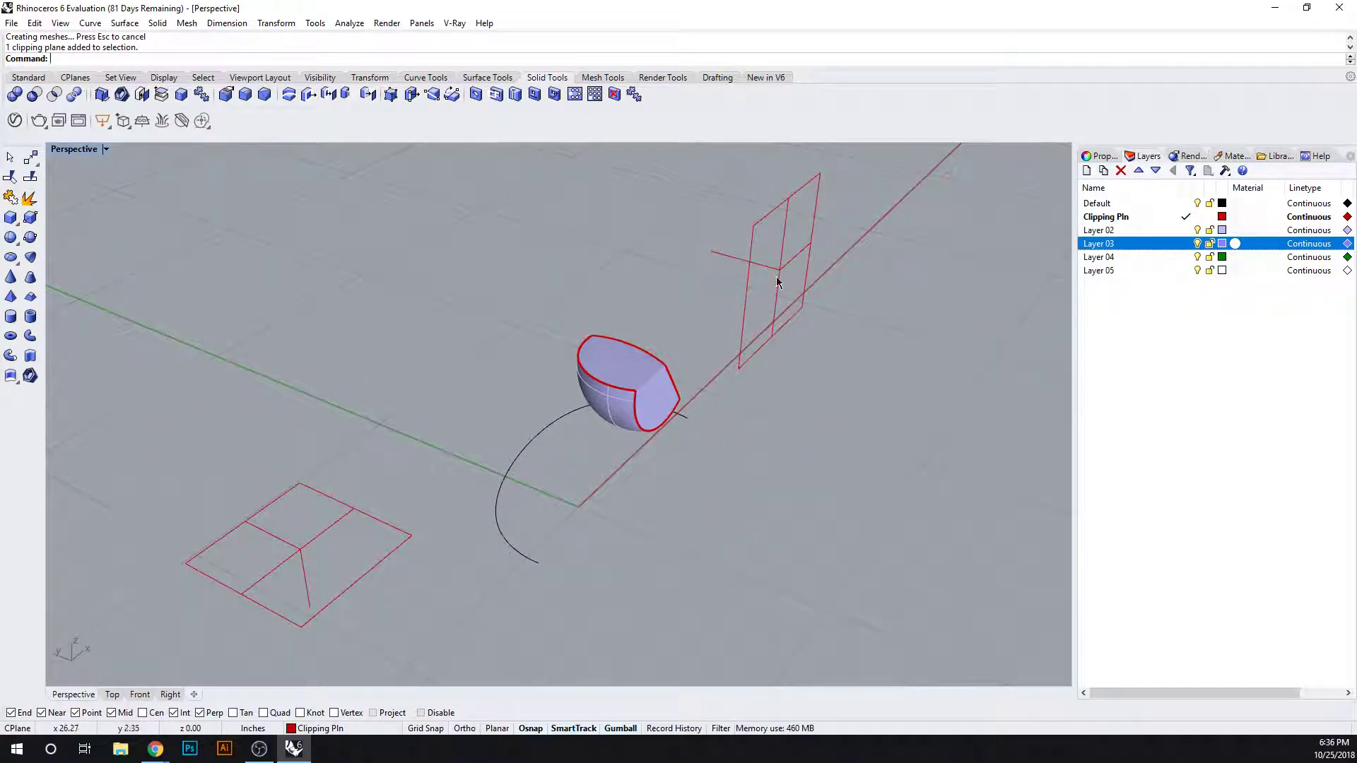
pyautogui.write('DisableClippingPlane')
pyautogui.press('Return')
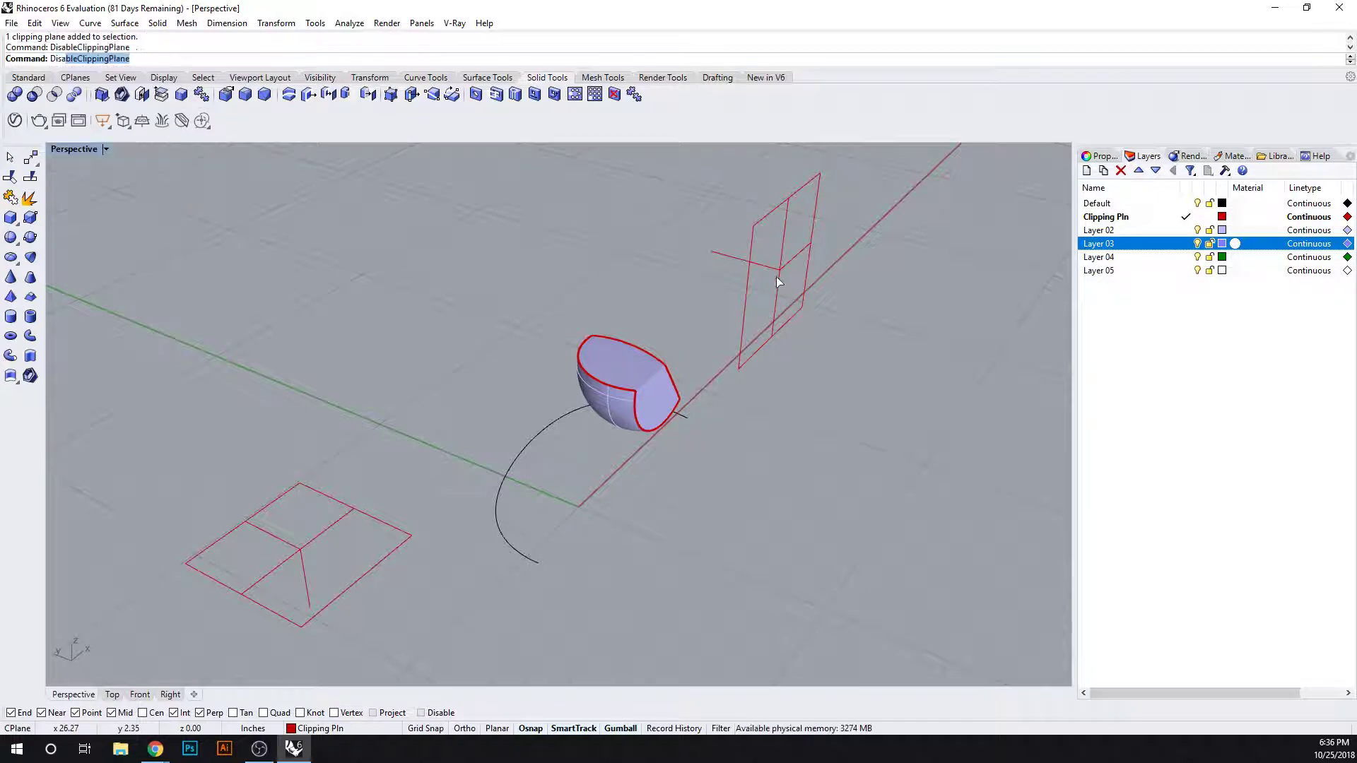
pyautogui.click(743, 304)
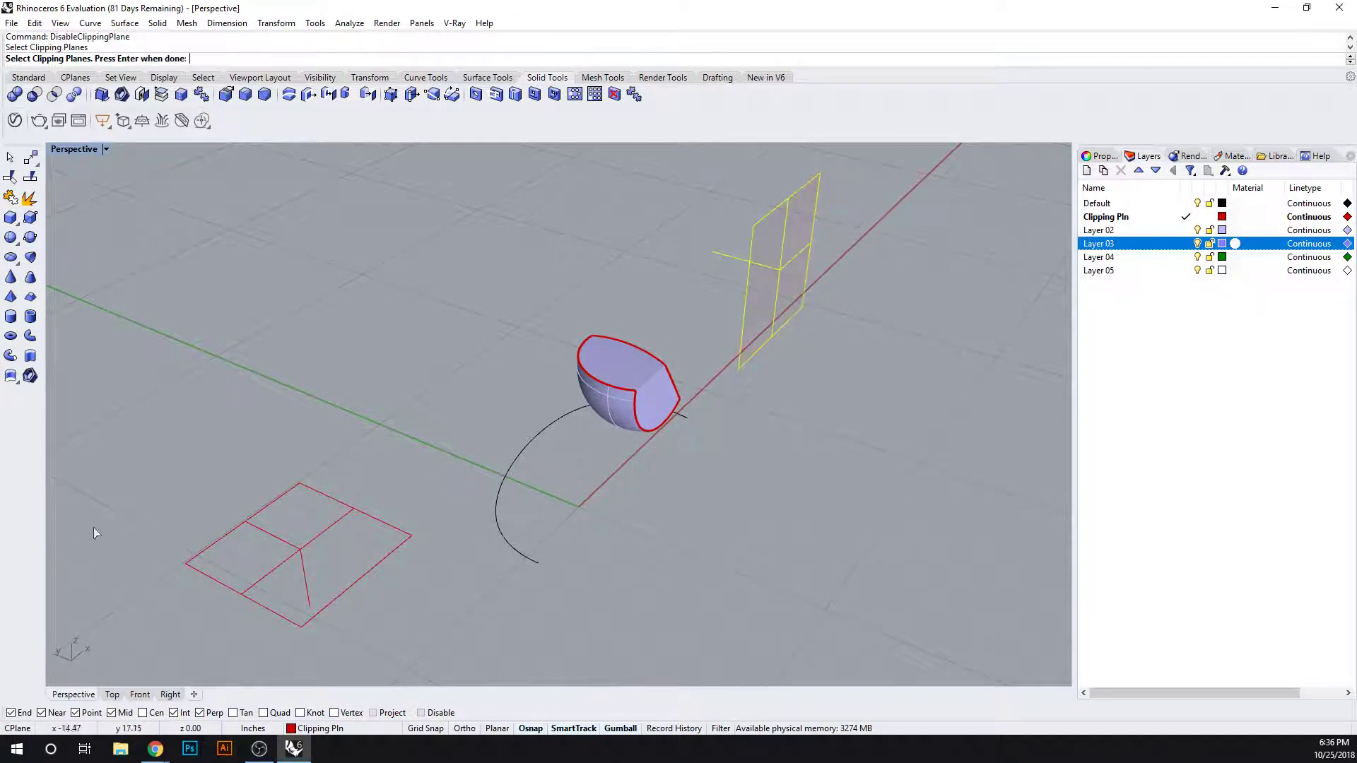
pyautogui.click(335, 496)
pyautogui.press('Return')
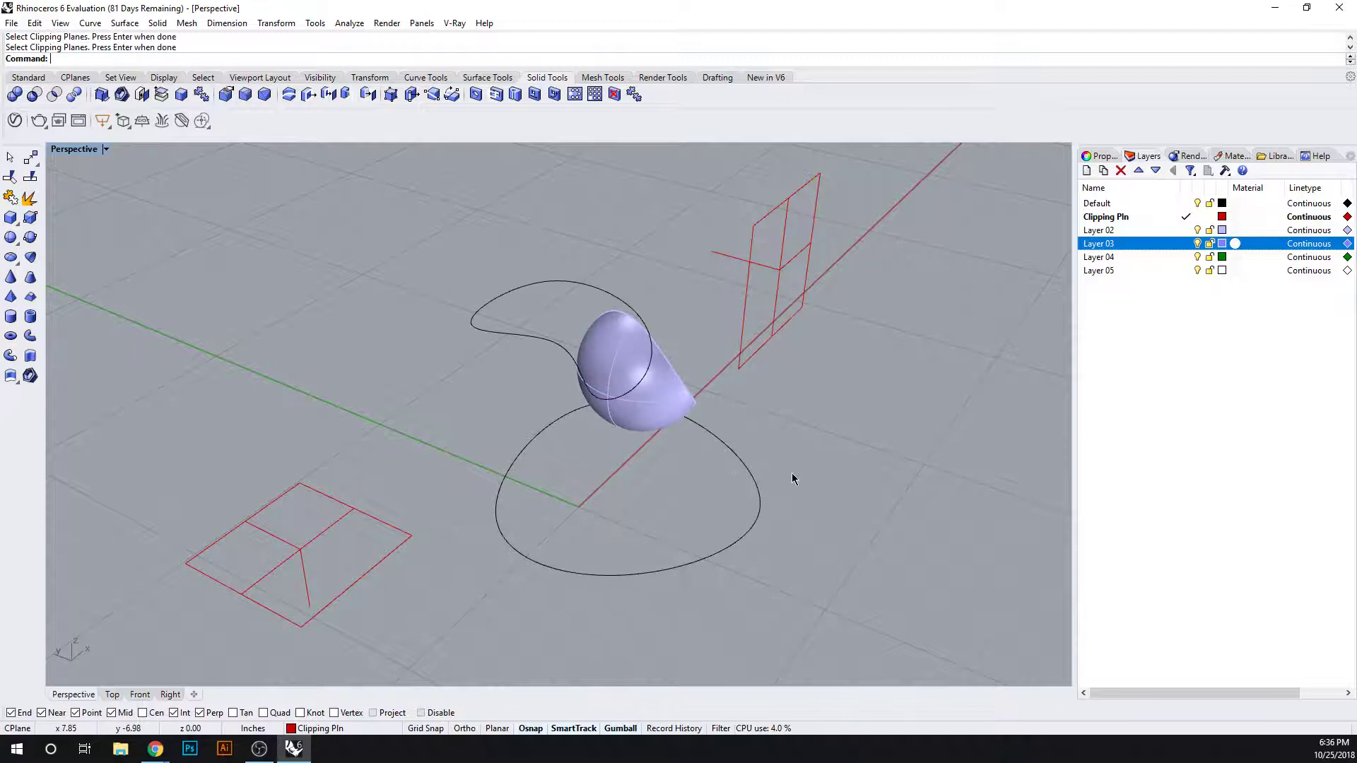
pyautogui.moveTo(793, 473); pyautogui.dragTo(752, 340, button='right')
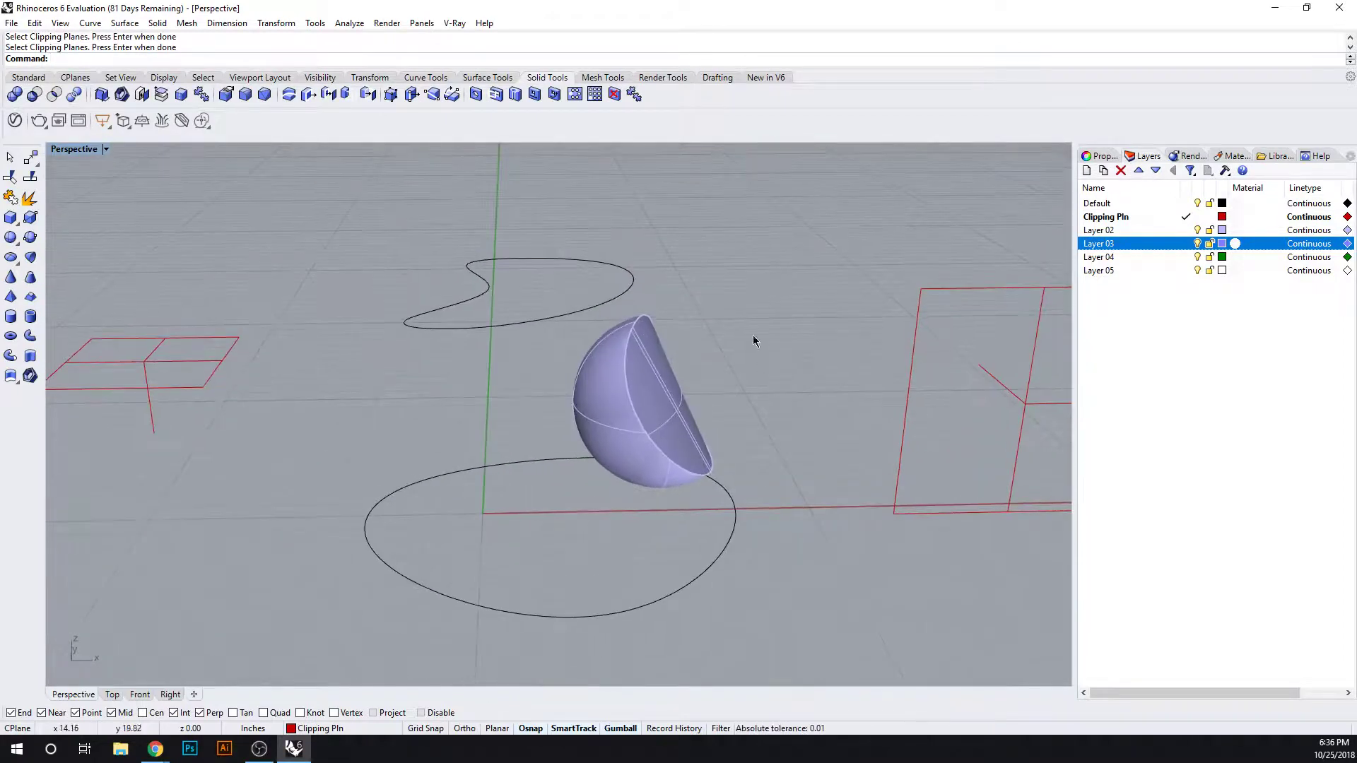